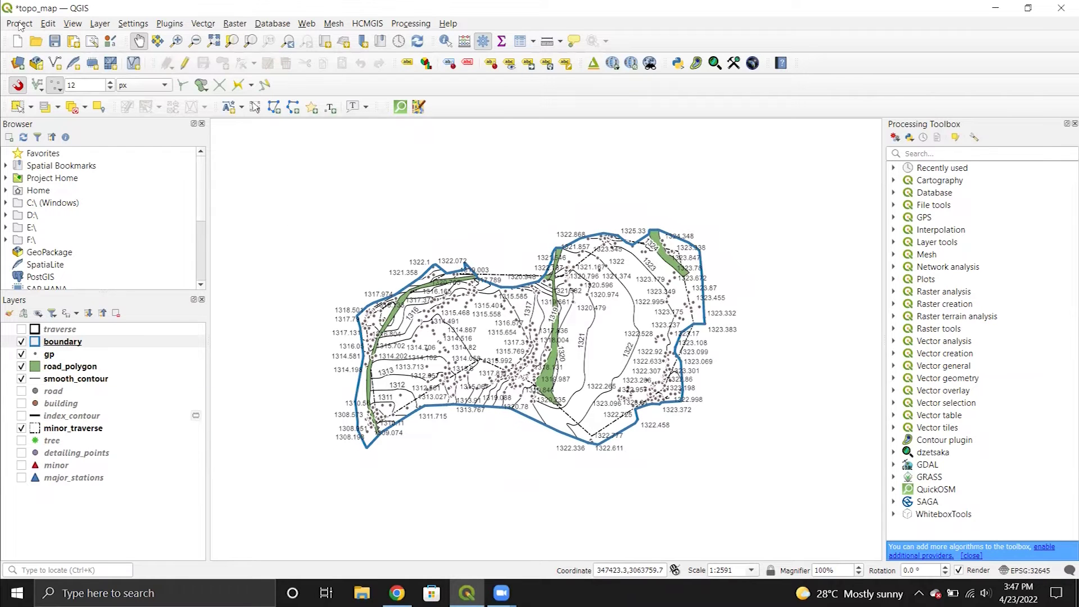
Step: Create an empty print layout titled "topographic map" through the Layout Manager and maximize its window
click(19, 24)
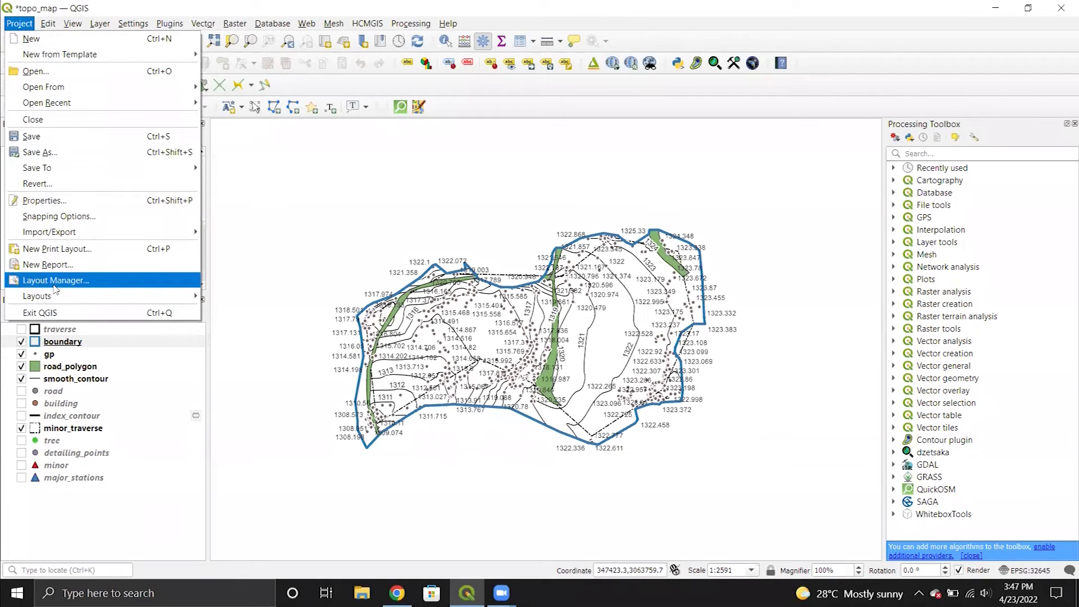
click(81, 284)
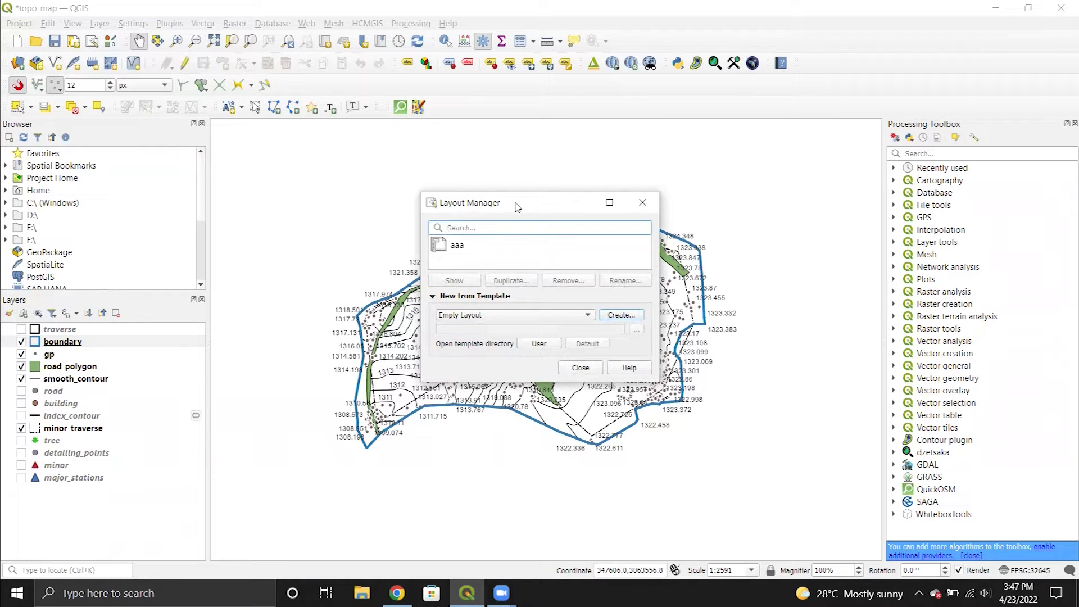
drag(509, 202, 506, 207)
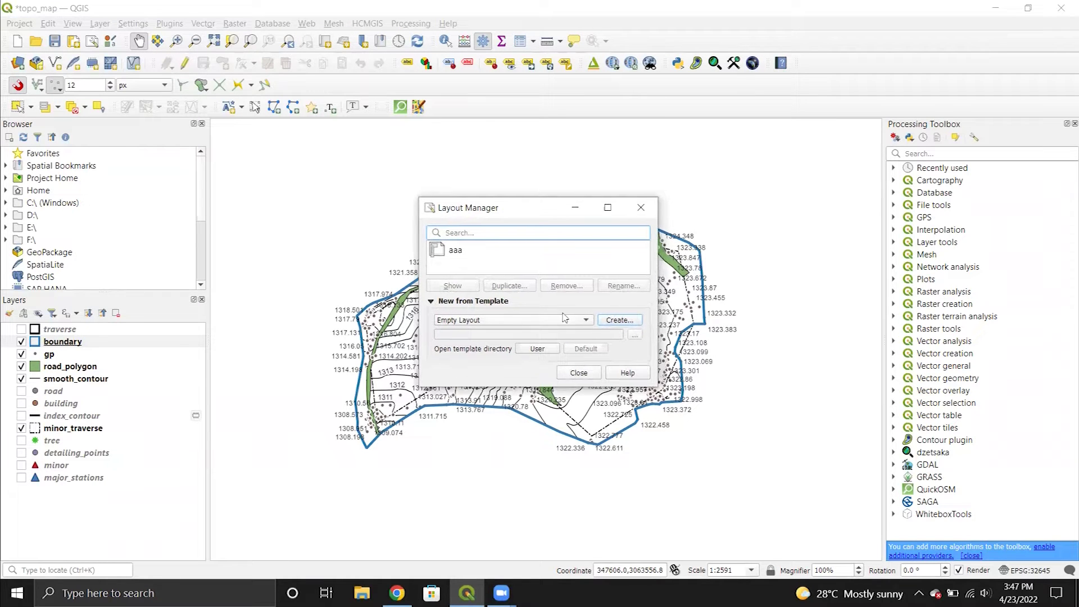
click(618, 320)
text(topographic map)
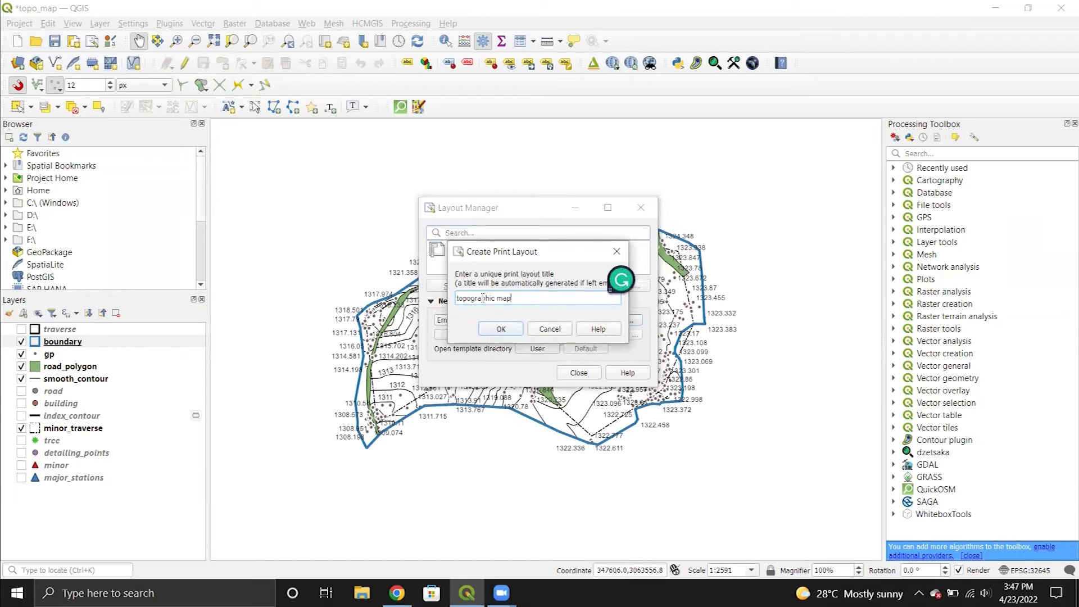
click(499, 330)
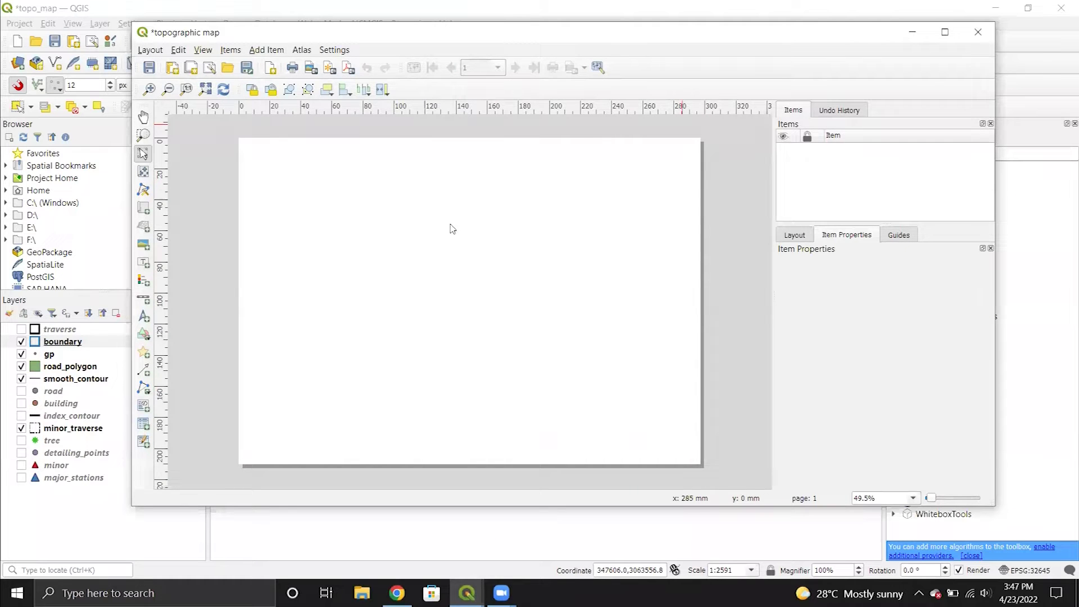
key(super+Up)
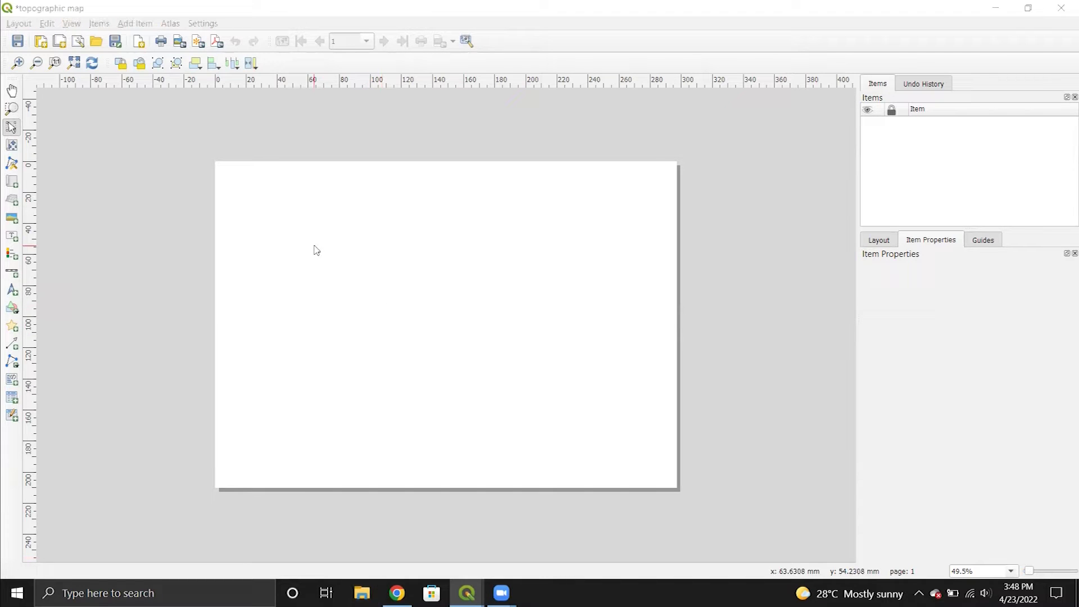
Step: Open the finished sample map topomap_pdf.pdf and examine its title, grid, north arrow, station table, legend and scale bar
key(super+e)
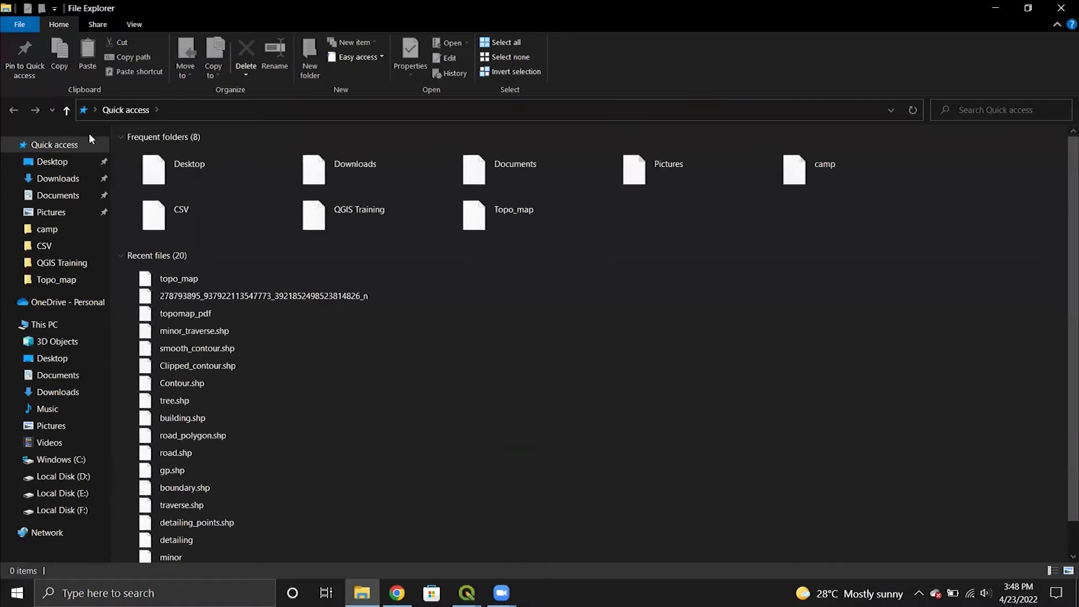
click(54, 179)
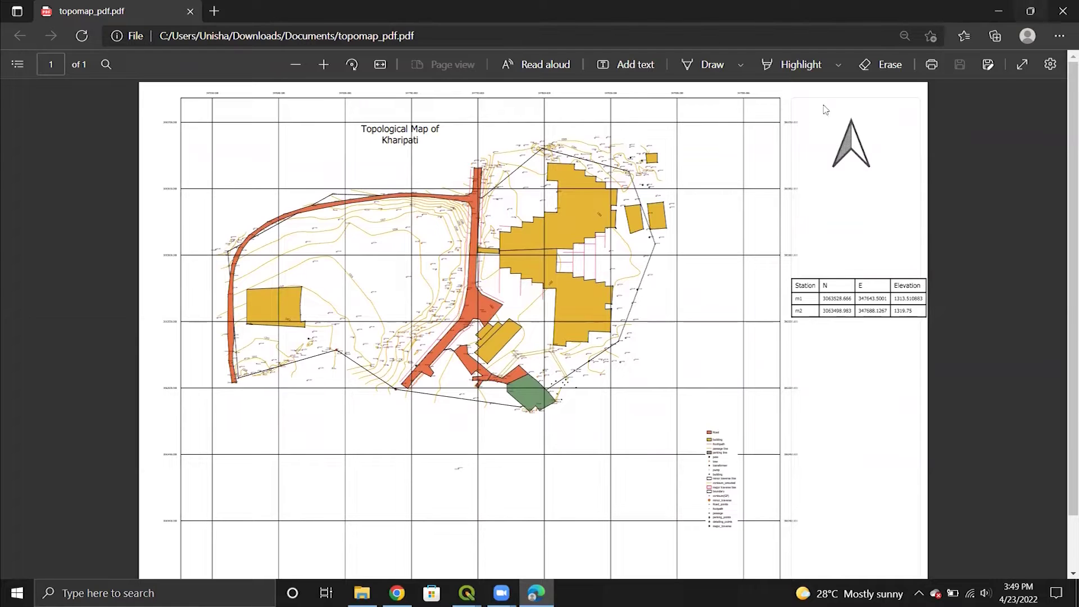
click(1002, 13)
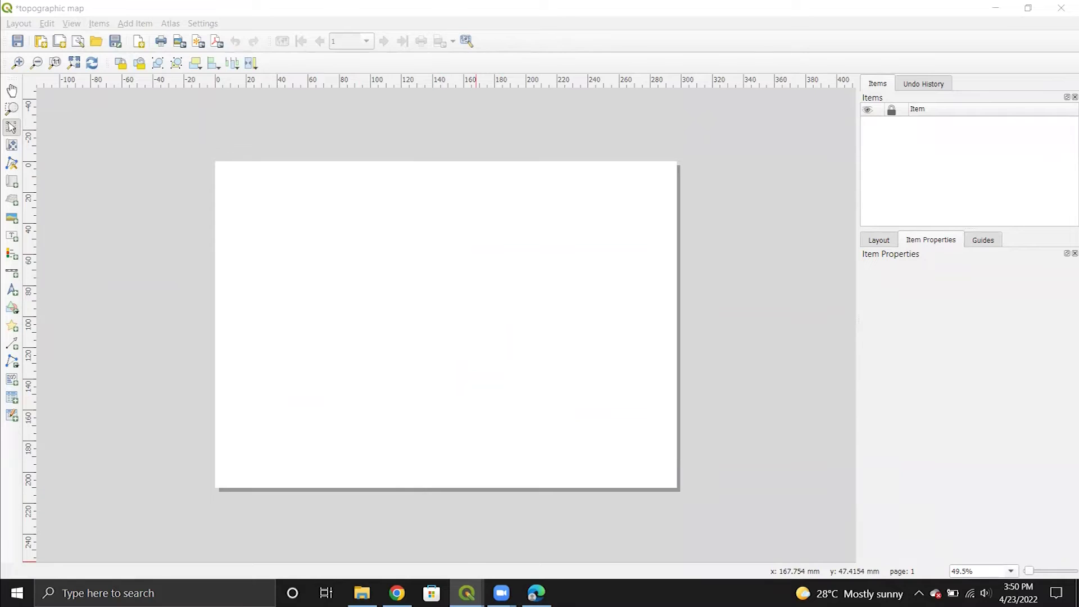
click(537, 592)
scroll(470, 264, down, 1)
scroll(505, 256, up, 1)
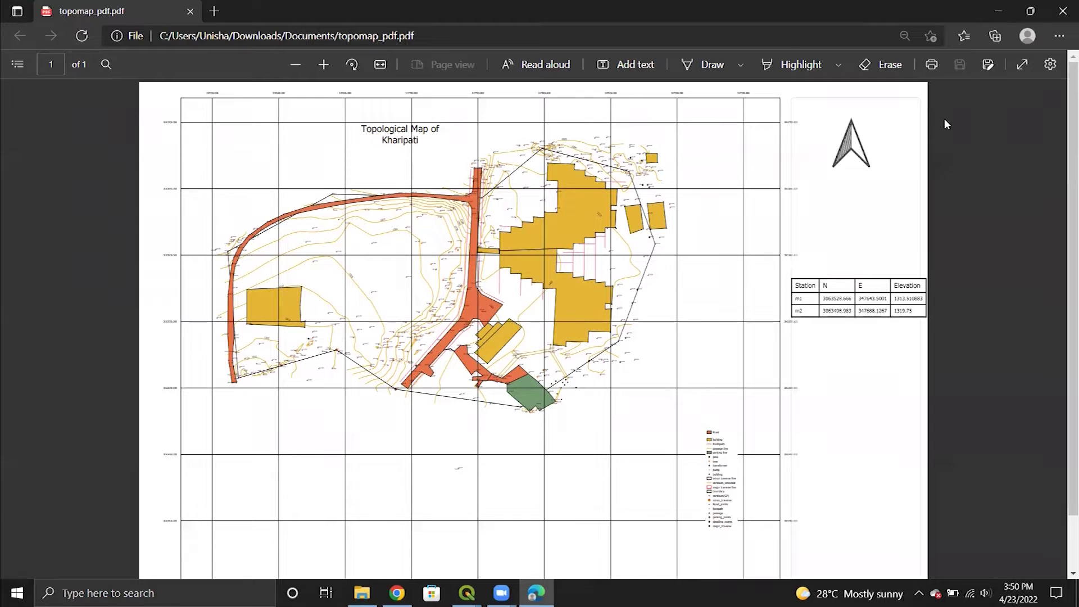
scroll(755, 423, down, 1)
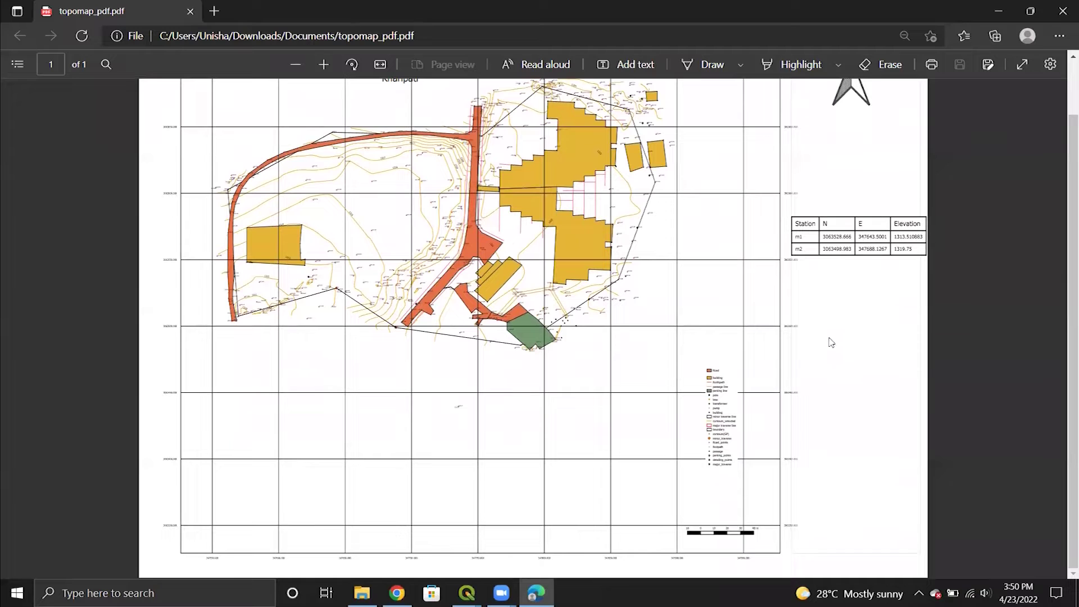
scroll(486, 348, up, 1)
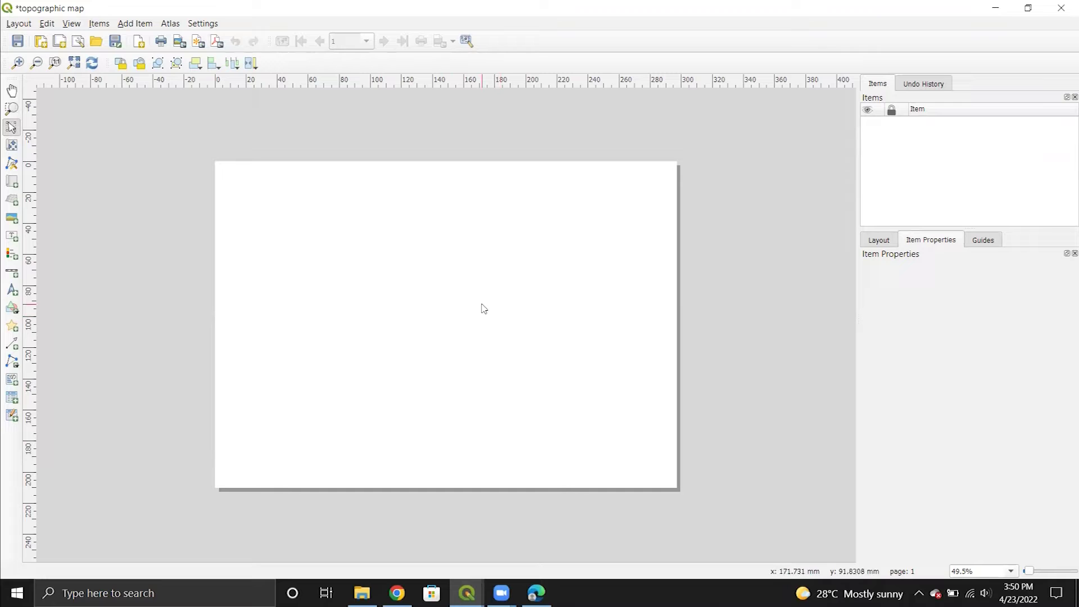
Step: Set the blank layout page's size to A0 in its page properties
right_click(483, 282)
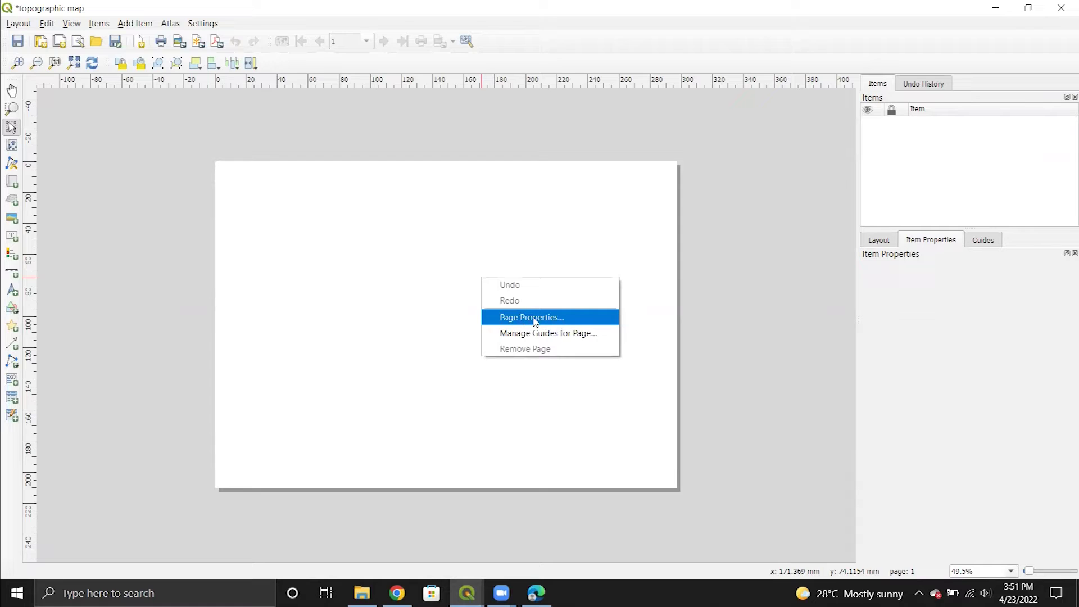
click(534, 318)
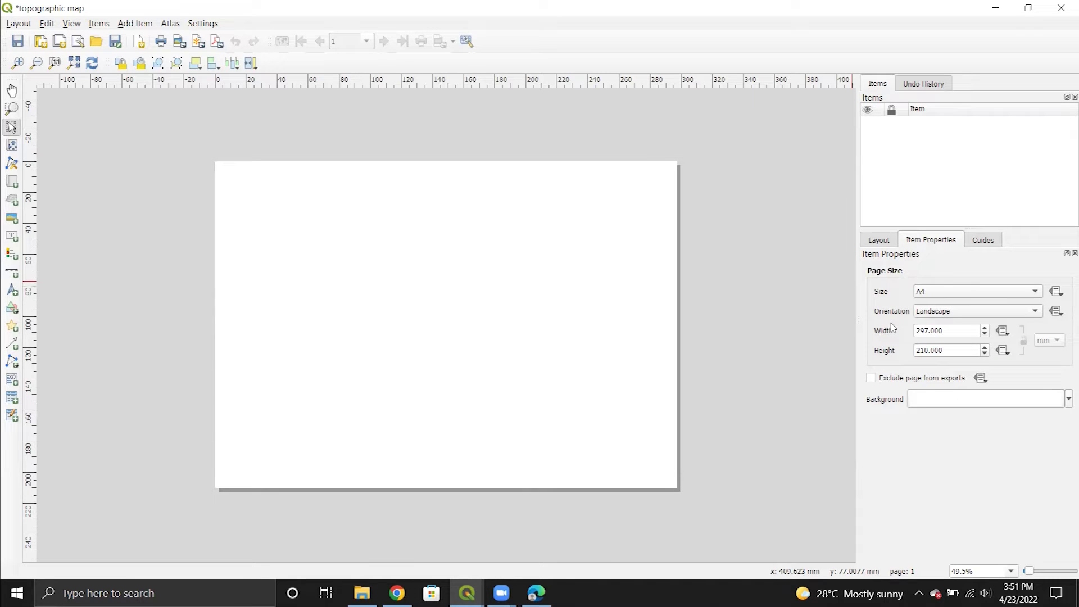
click(933, 294)
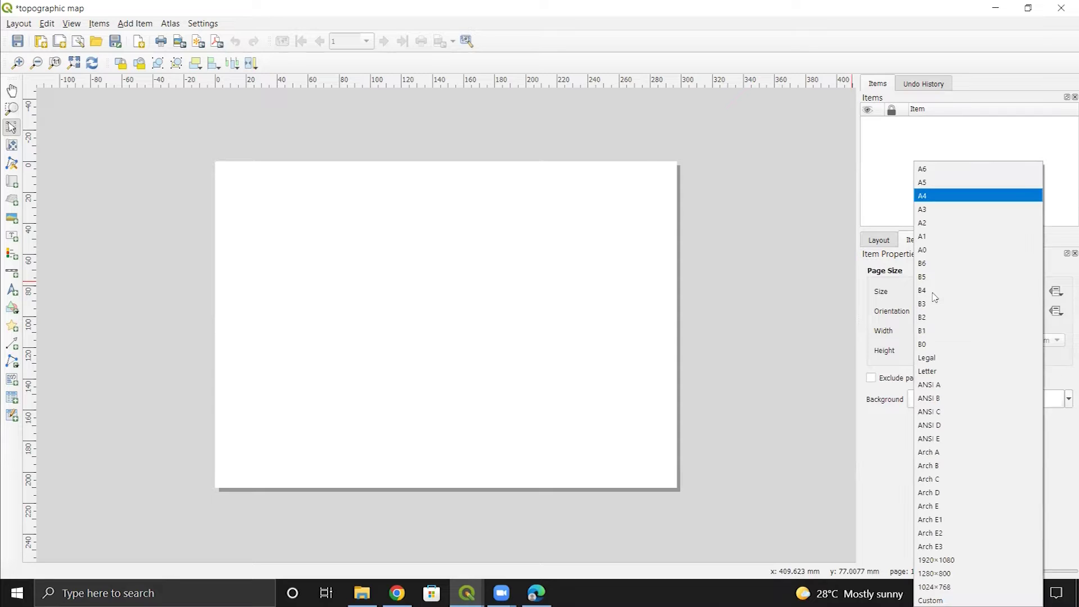
click(928, 236)
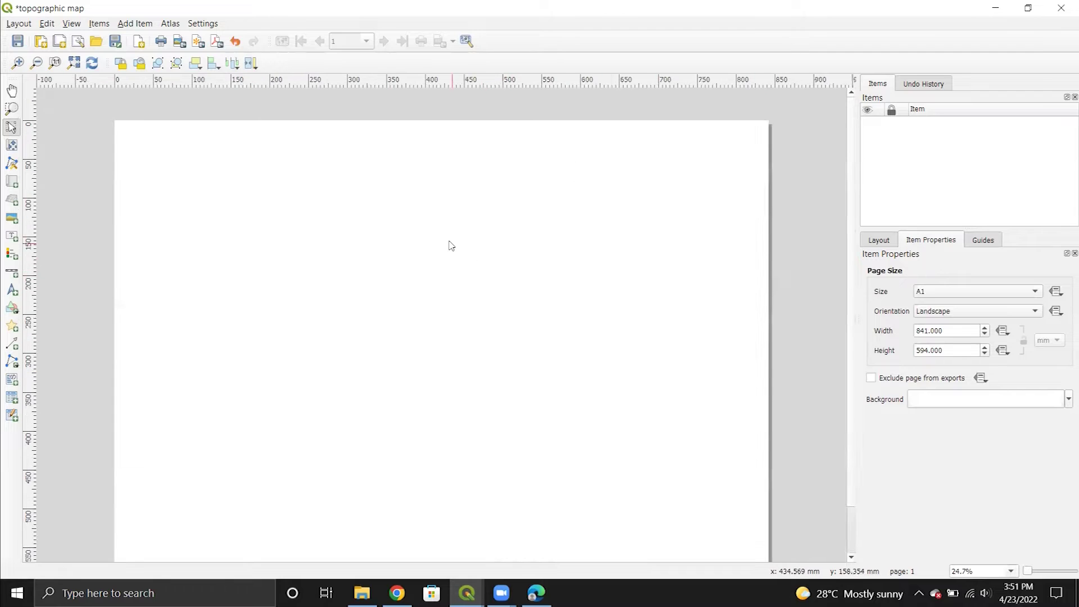
scroll(448, 243, down, 2)
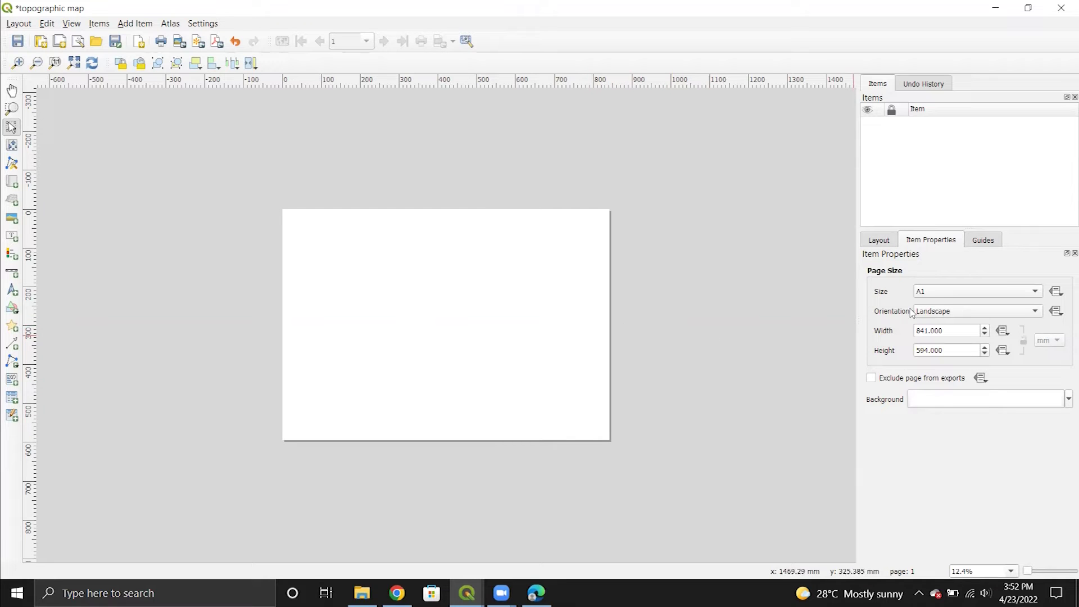
click(939, 297)
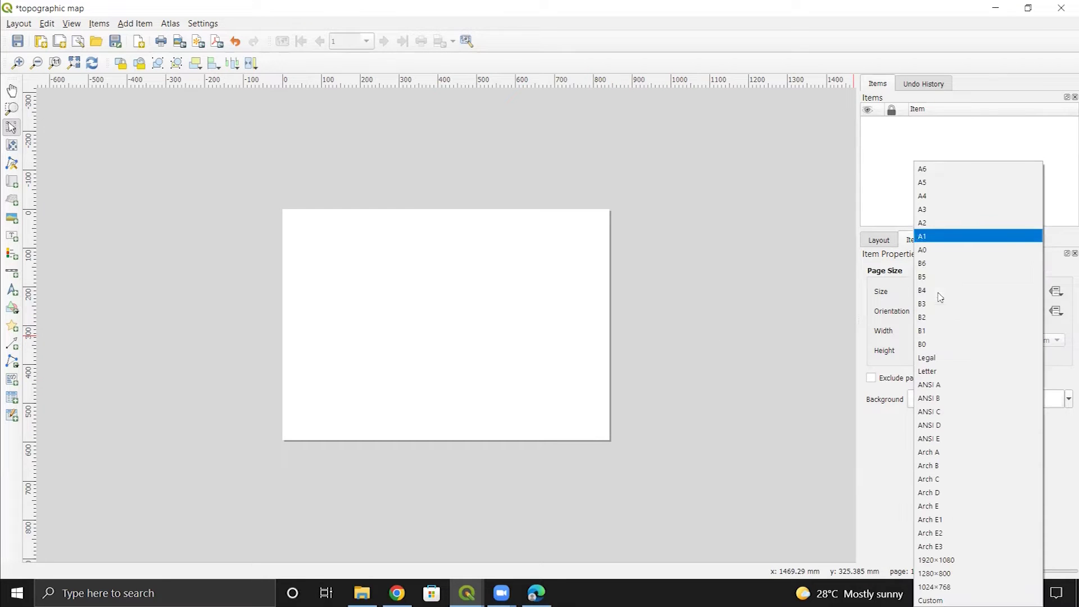
click(929, 253)
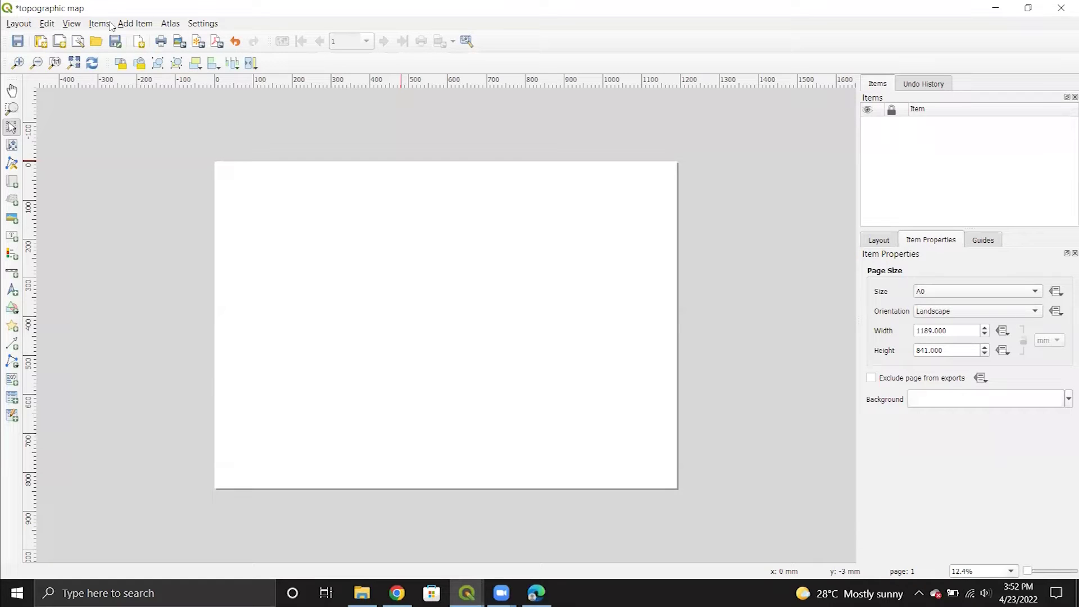
Step: Add a map item to the layout, covering nearly the whole A0 page with a narrow margin all around
click(129, 25)
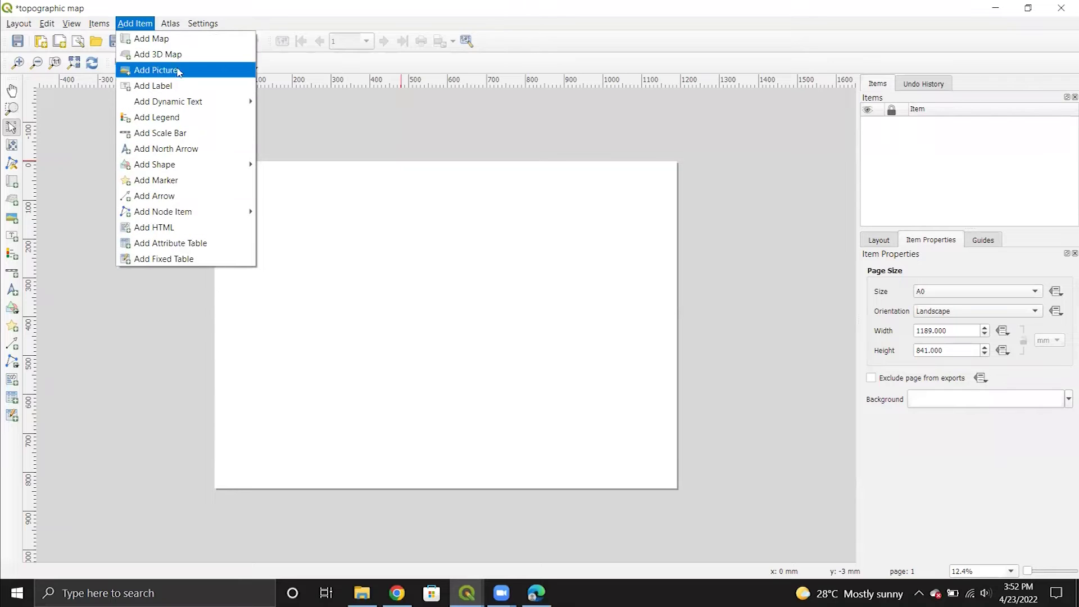
click(167, 42)
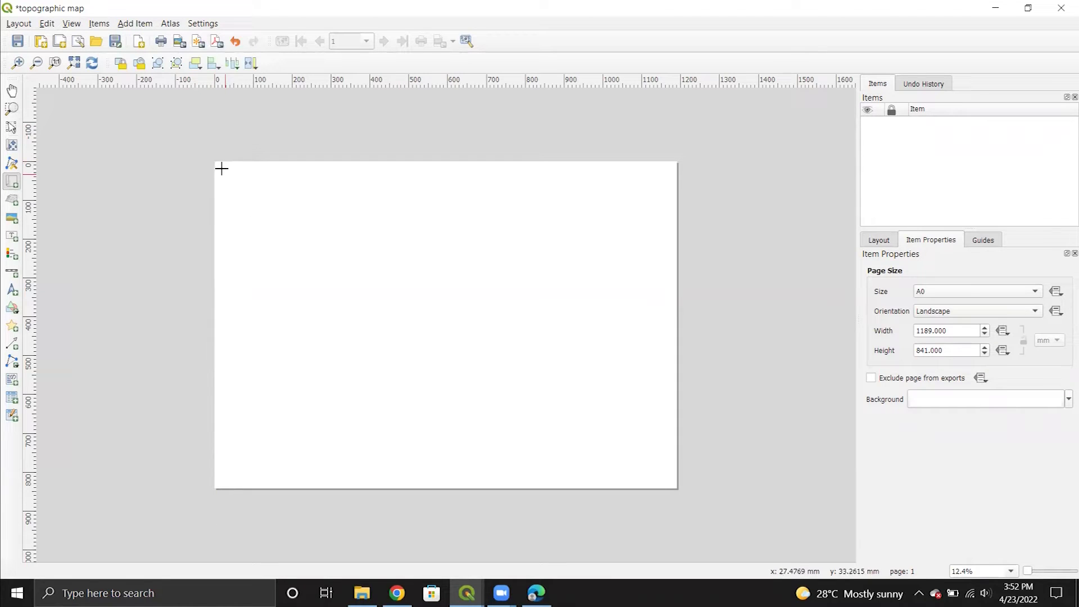
drag(221, 167, 665, 482)
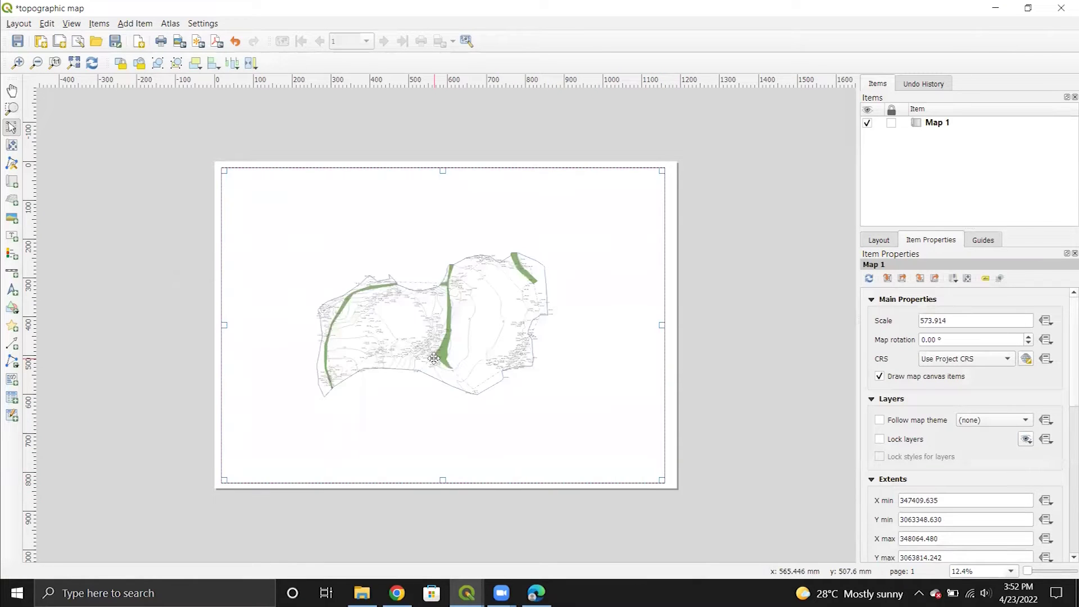
Step: Close the Layout Manager in the main topo_map project window and return to the topographic map layout
mouse_move(467, 593)
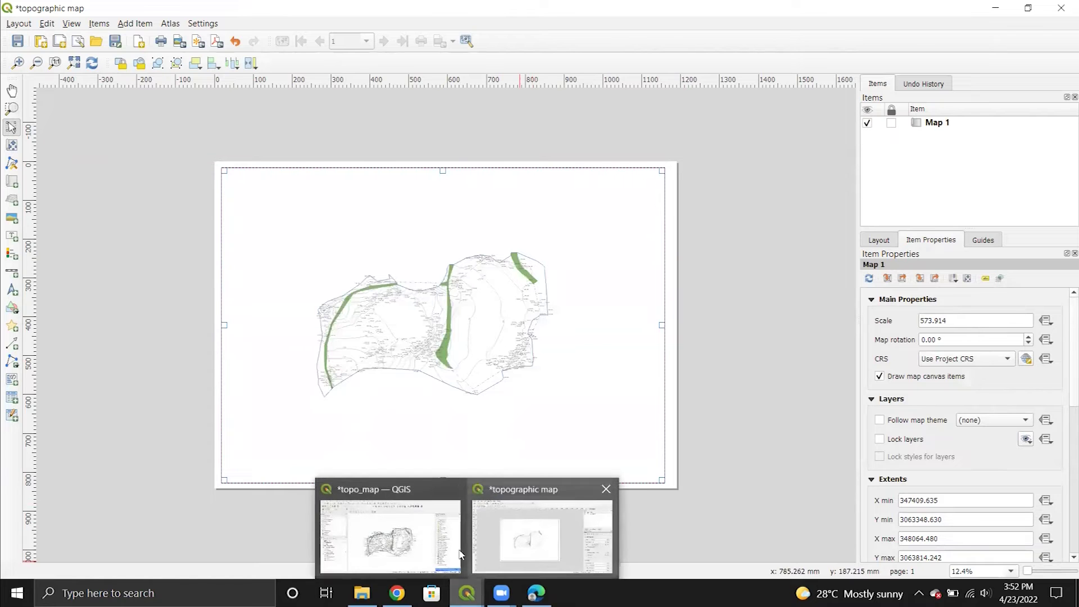
click(459, 554)
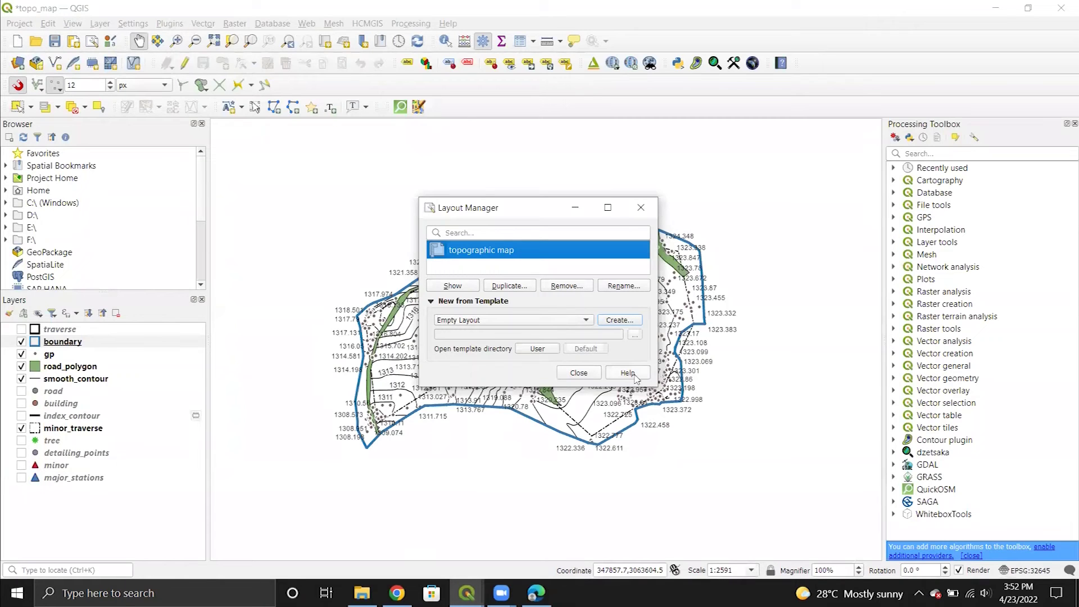
click(641, 207)
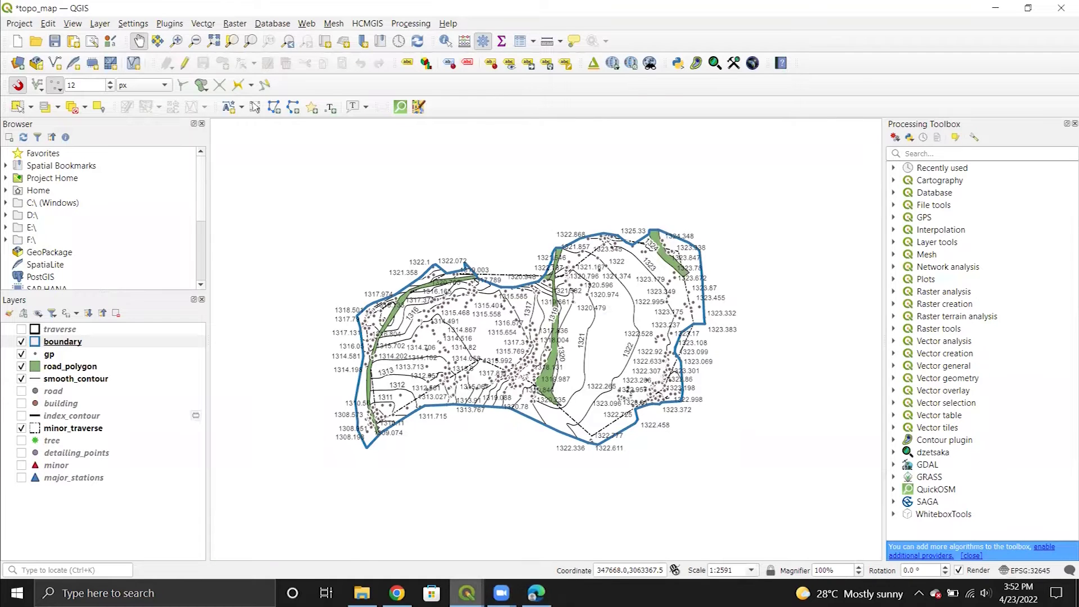
mouse_move(467, 593)
click(502, 541)
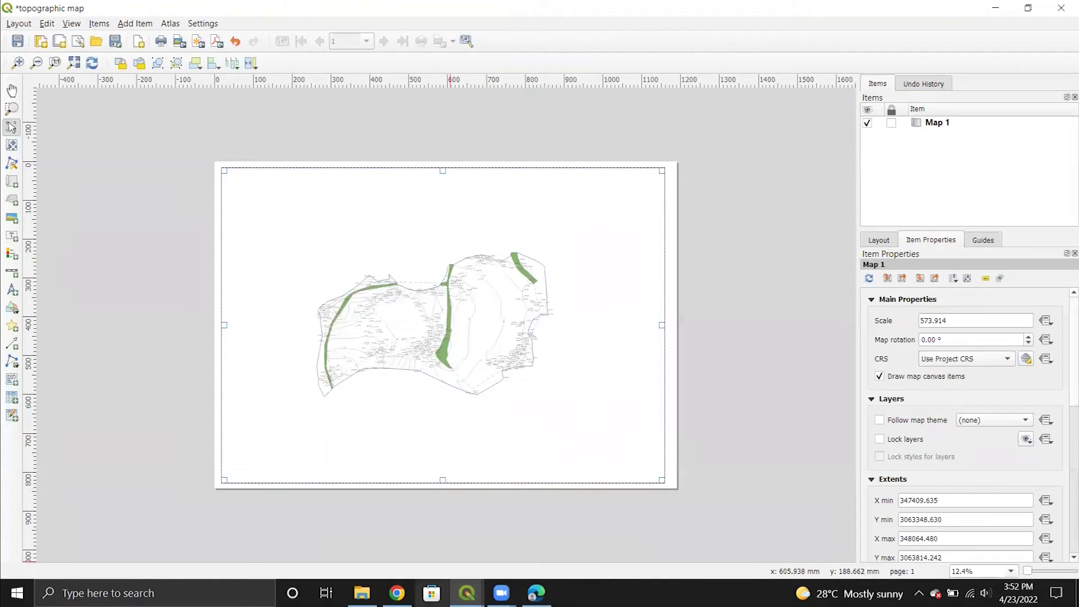
Step: Compare the main project's map canvas at different zoom levels with the map shown in the print layout
mouse_move(467, 593)
click(388, 536)
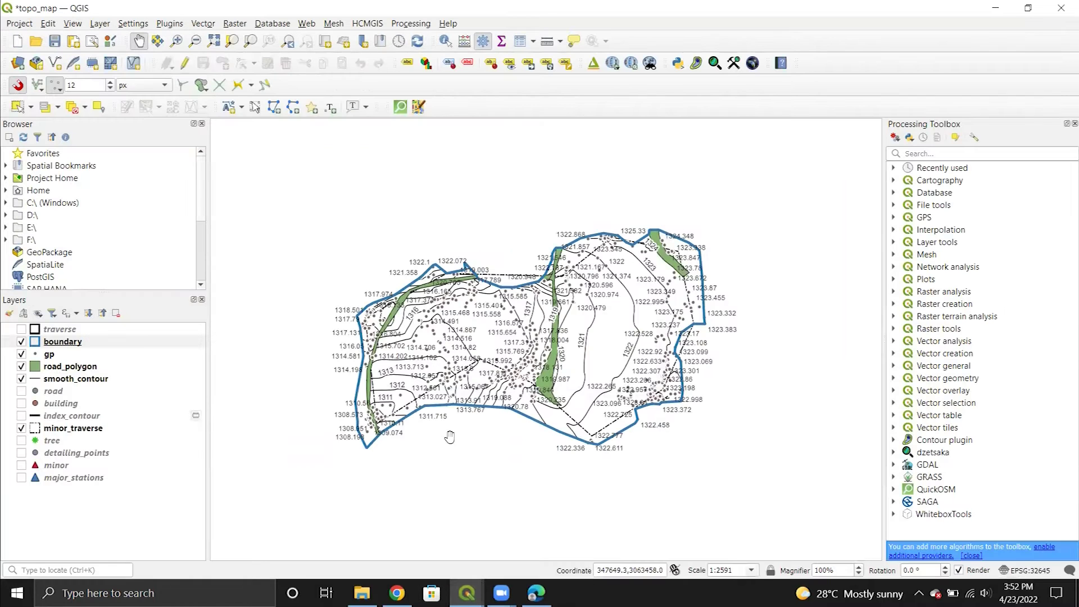
scroll(558, 390, up, 2)
mouse_move(467, 593)
click(536, 567)
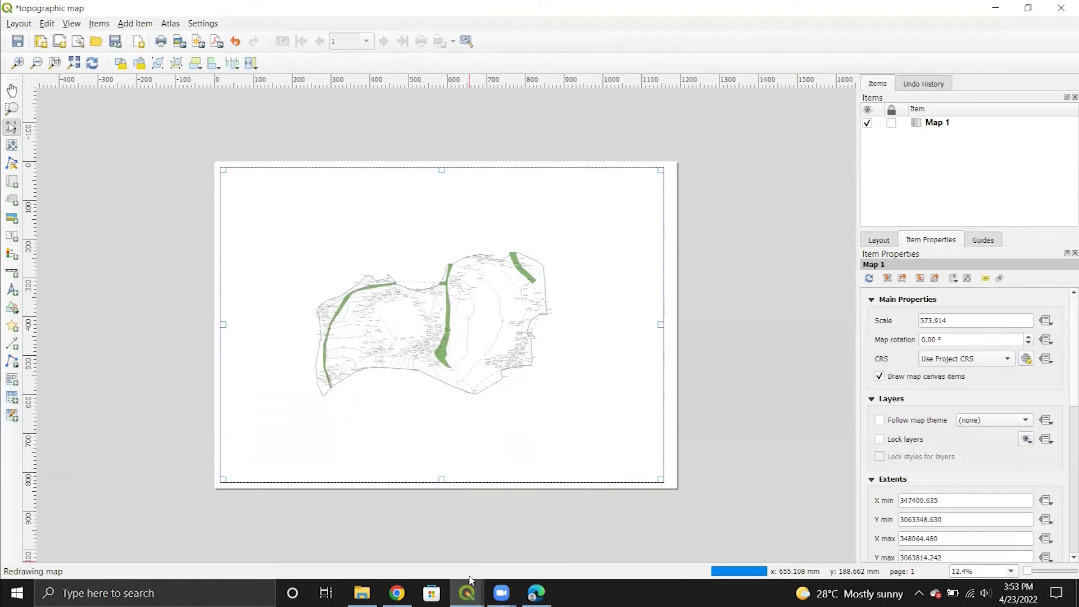
key(alt+Tab)
scroll(450, 349, down, 2)
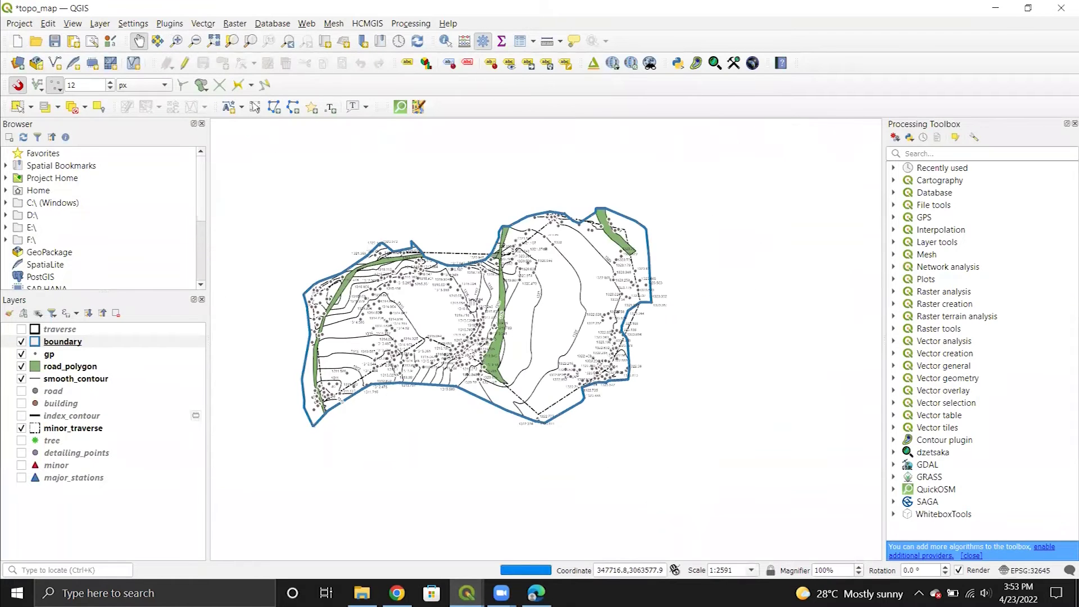
Step: Hide the gp and road_polygon layers in the project, keep smooth_contour shown, and check the map in the print layout
click(21, 354)
click(21, 366)
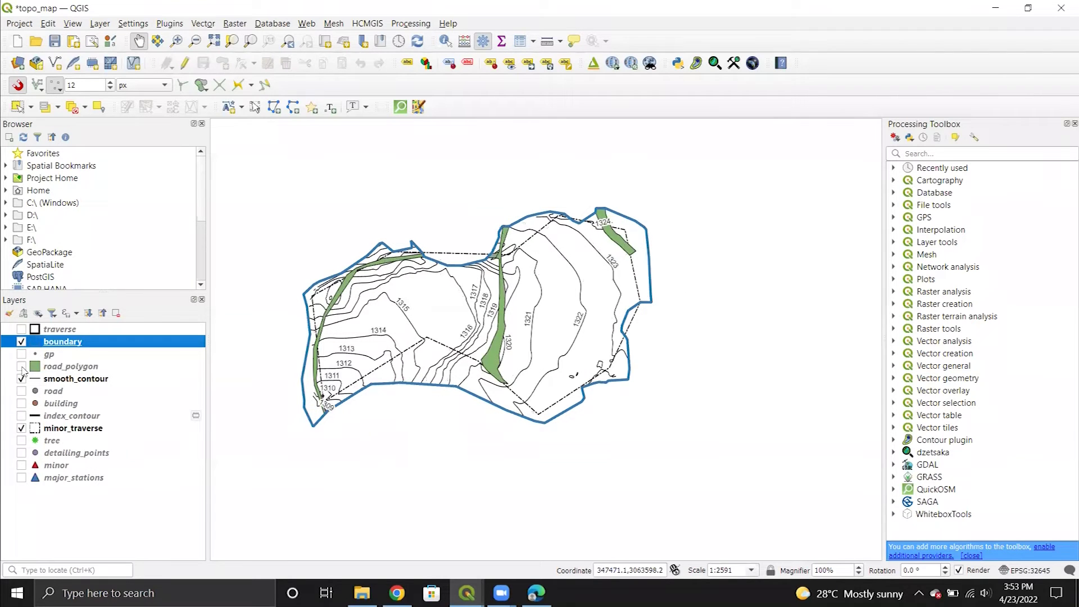
click(22, 379)
click(22, 379)
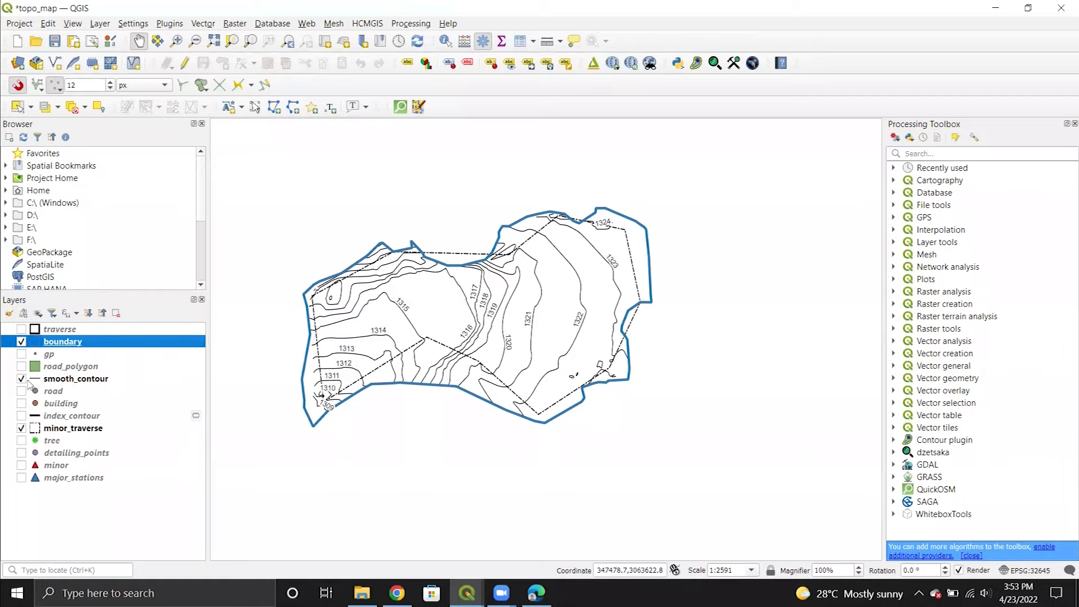
click(22, 378)
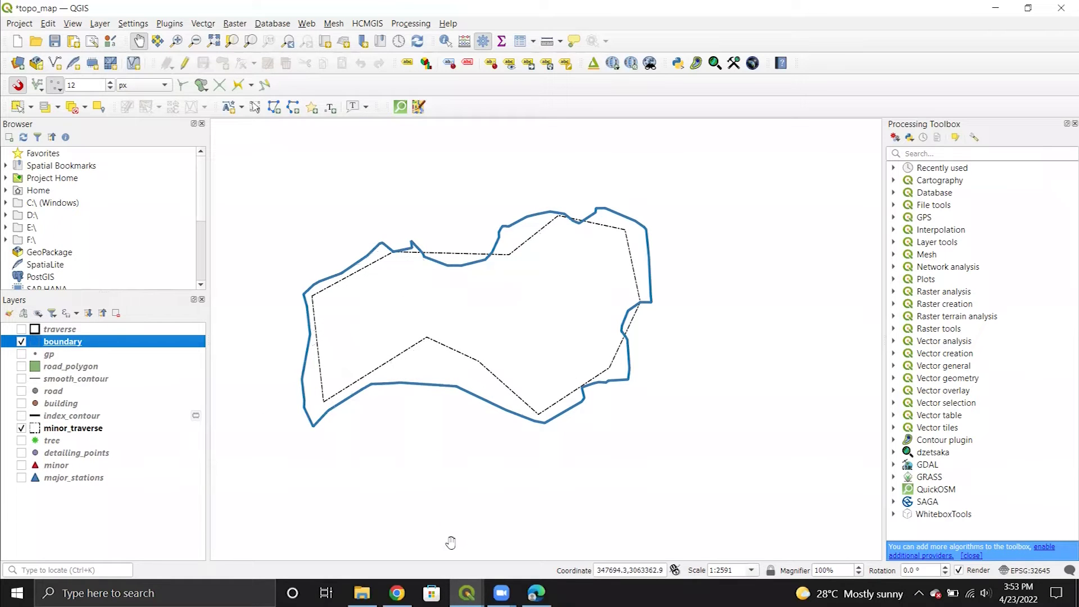
click(20, 379)
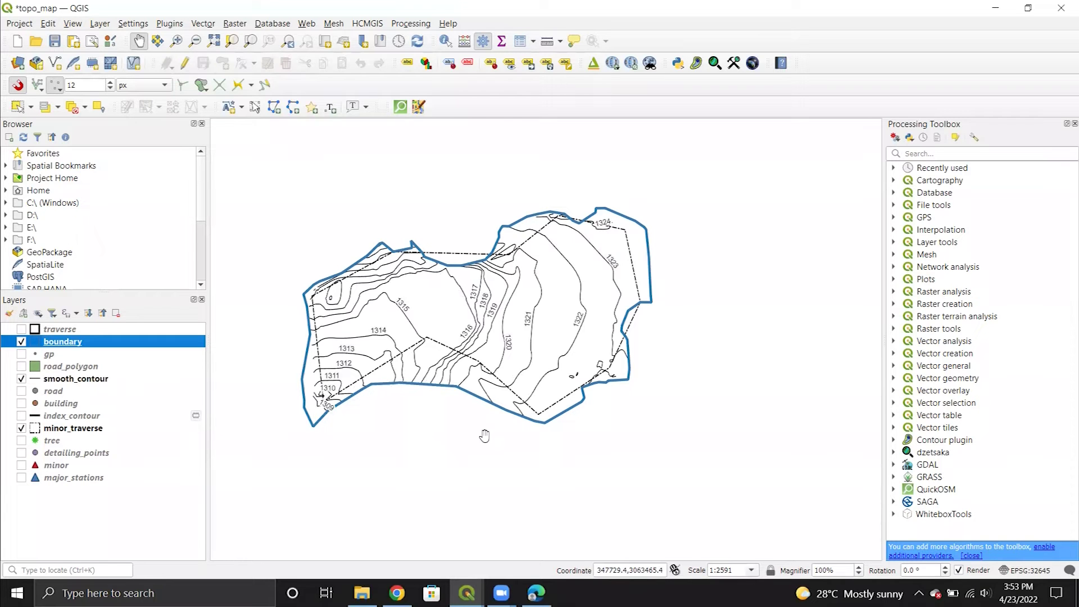
mouse_move(467, 592)
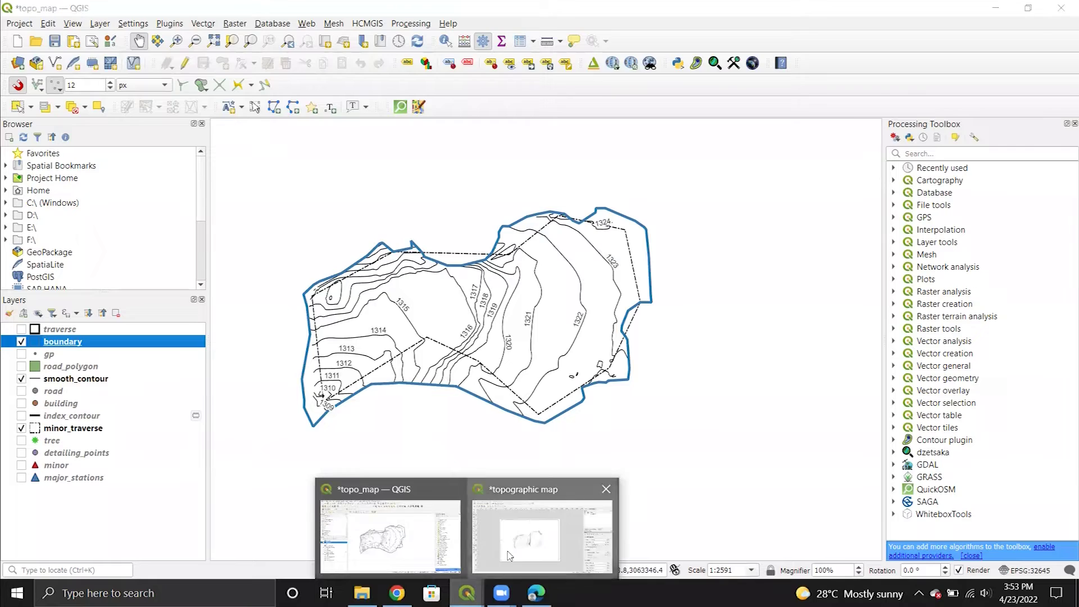
click(544, 534)
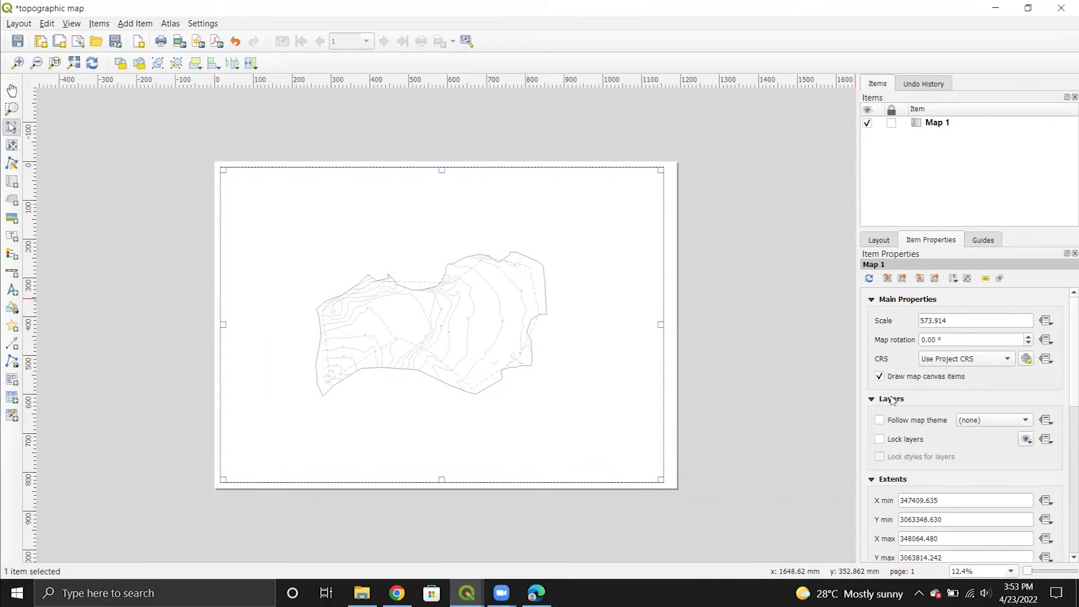
Step: Set the scale of the Map 1 item to 500
scroll(888, 416, down, 3)
scroll(883, 420, up, 3)
click(929, 124)
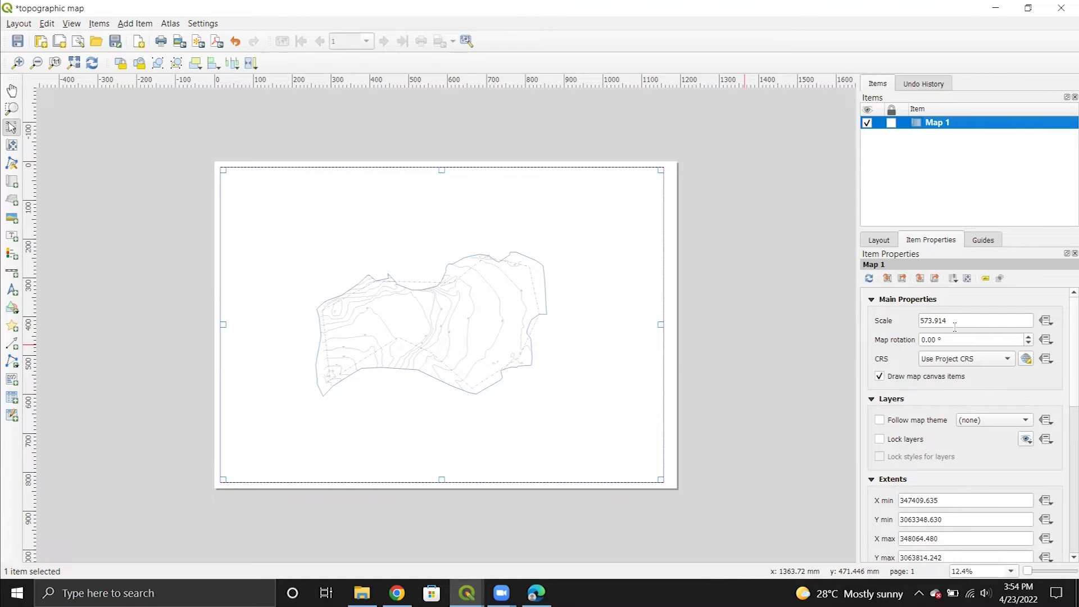
drag(954, 320, 917, 321)
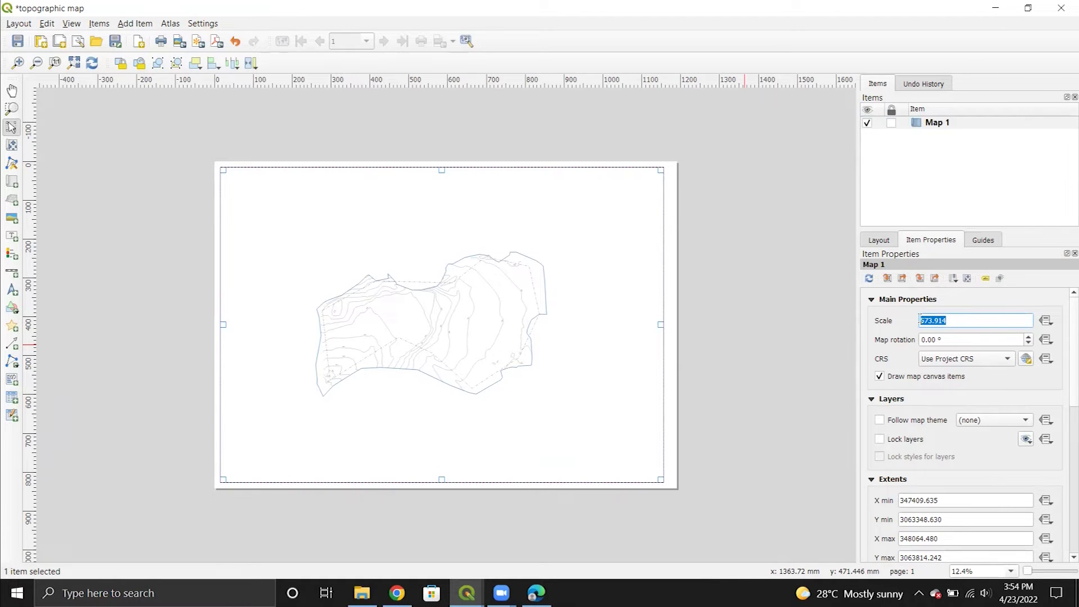
text(500)
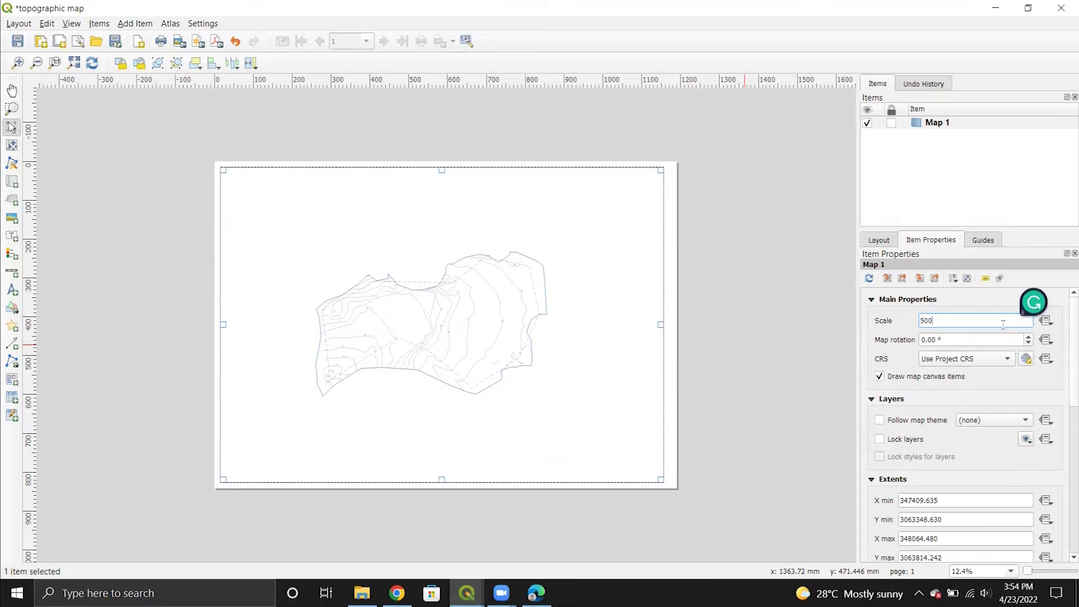
key(Return)
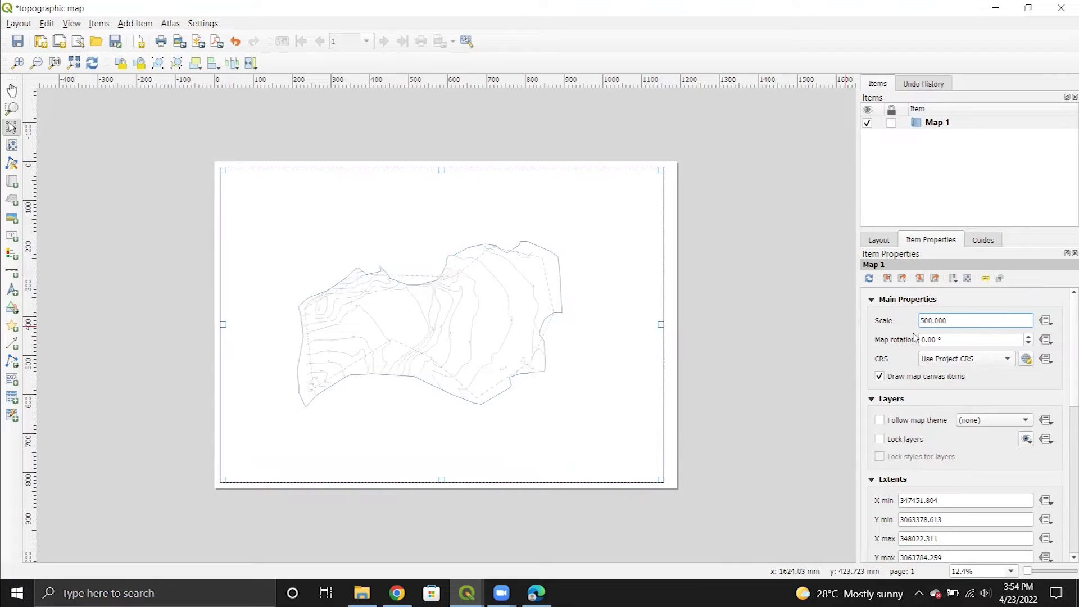
Step: Narrow the map frame from its right edge, leaving about a sixth of the page width free, and reset the map scale to 500
drag(656, 326, 599, 322)
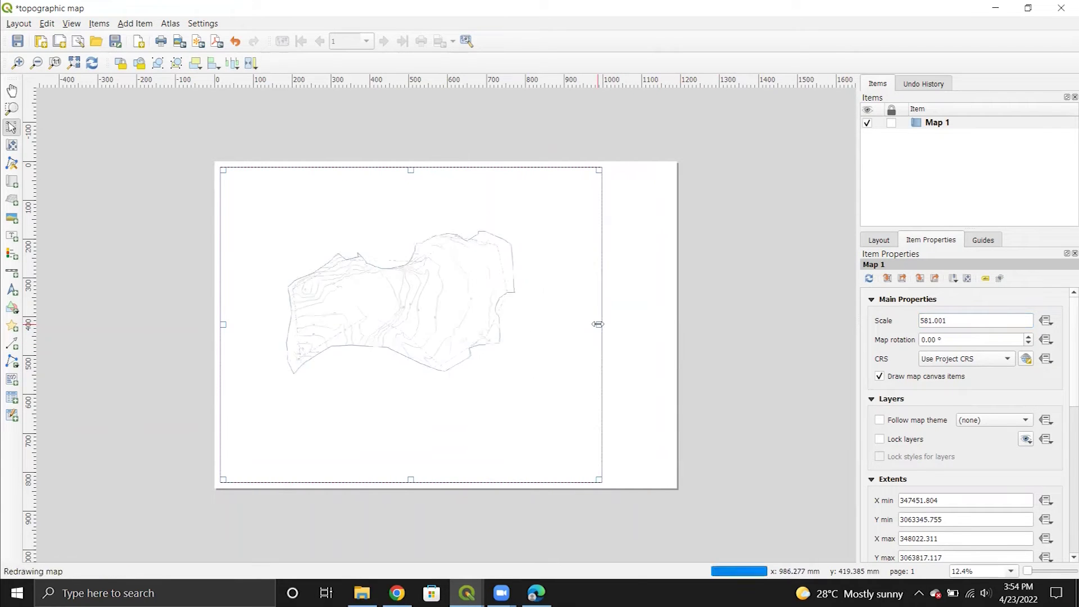
double_click(936, 320)
text(500)
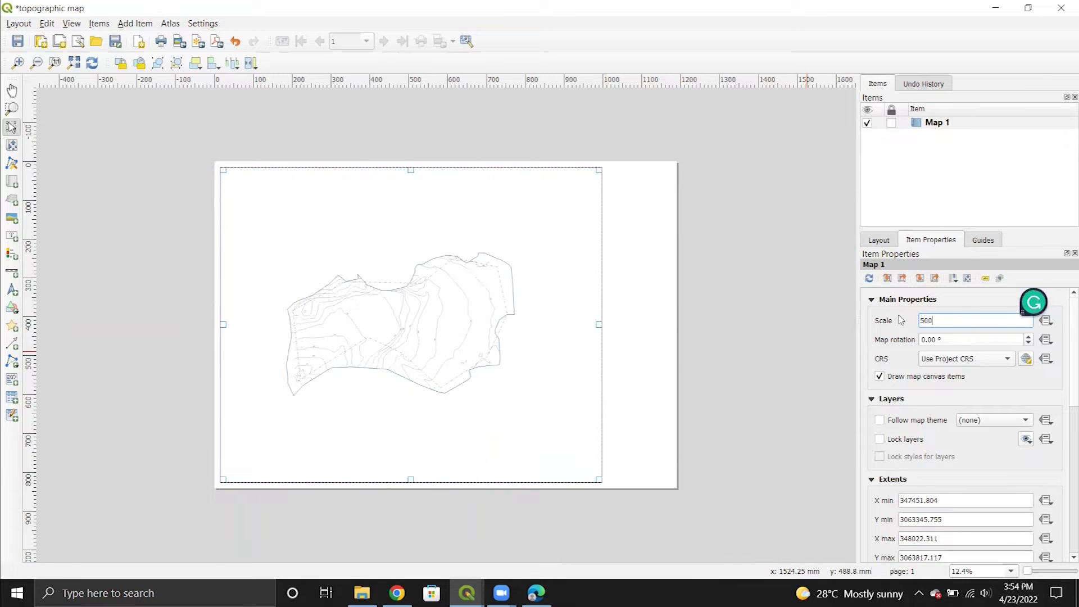
key(Return)
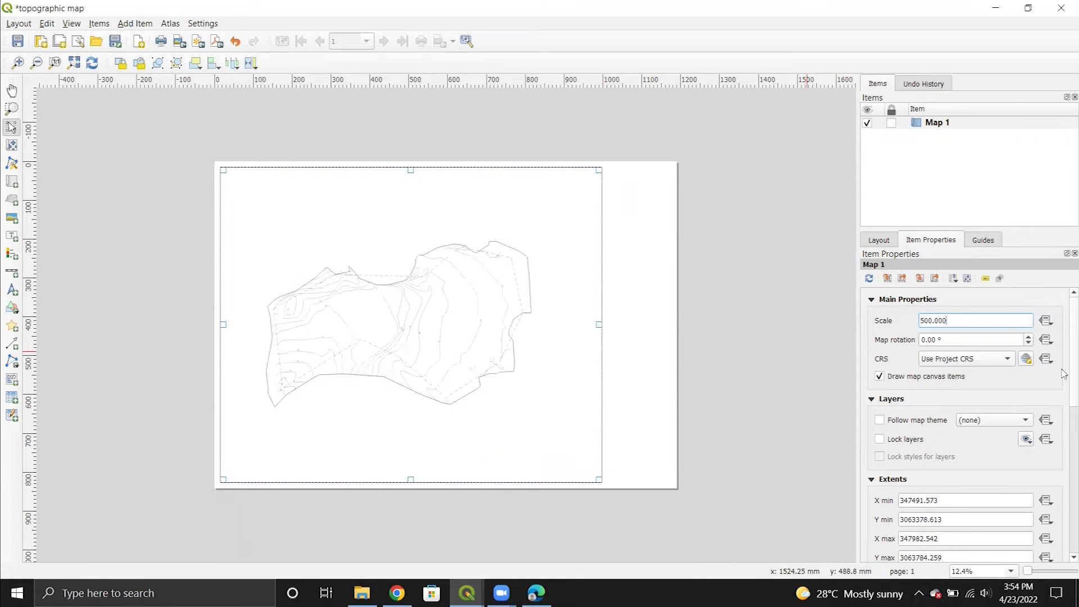
Step: Hide the minor_traverse layer in the topo_map project, and slightly shrink the map frame from its lower-right corner in the print layout
mouse_move(467, 593)
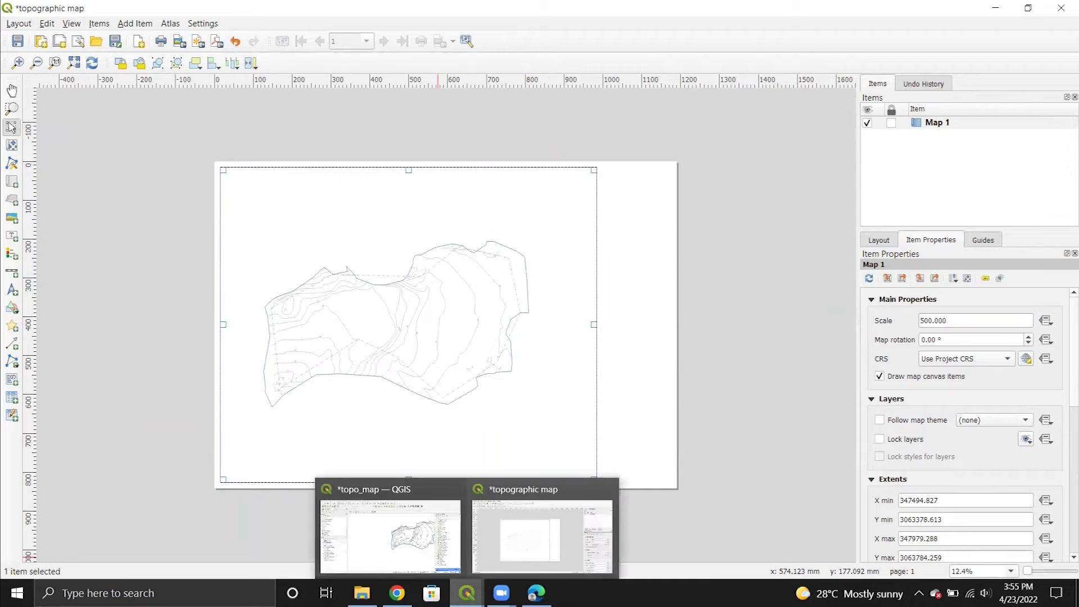
click(418, 553)
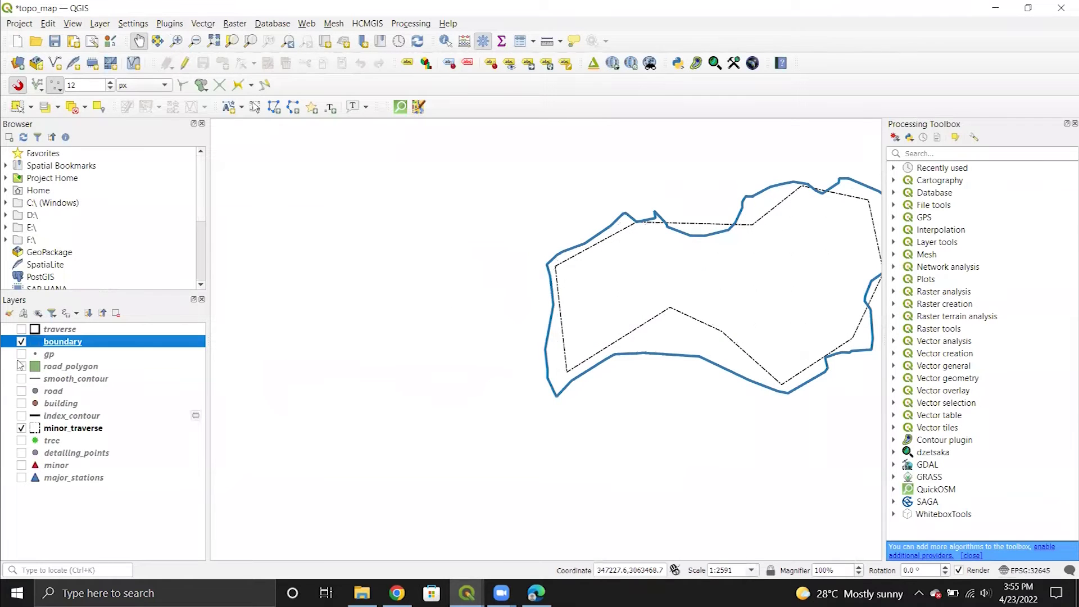
click(22, 428)
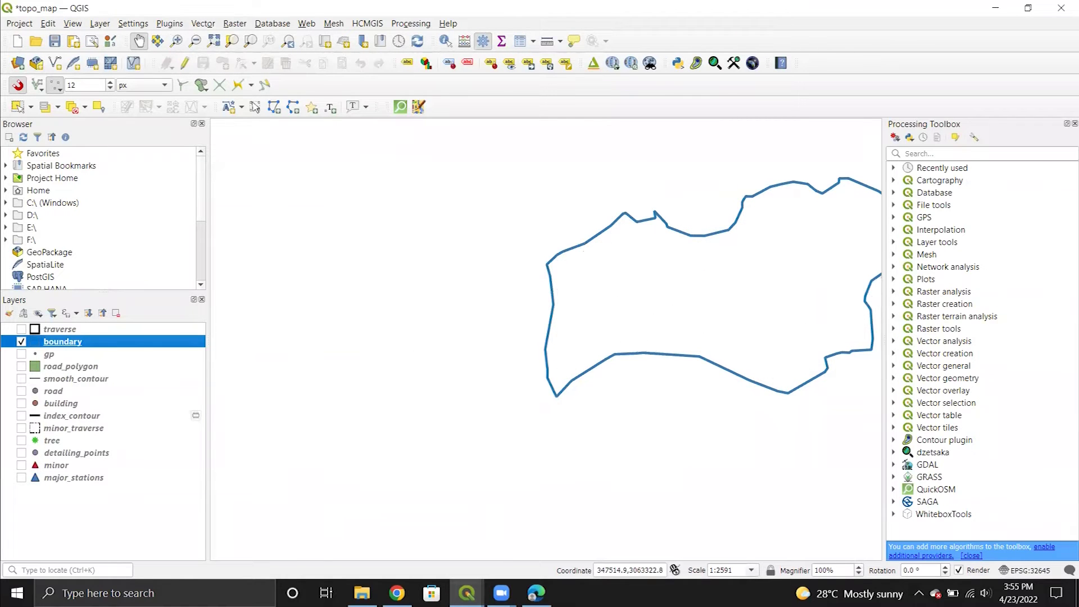
mouse_move(466, 593)
click(543, 528)
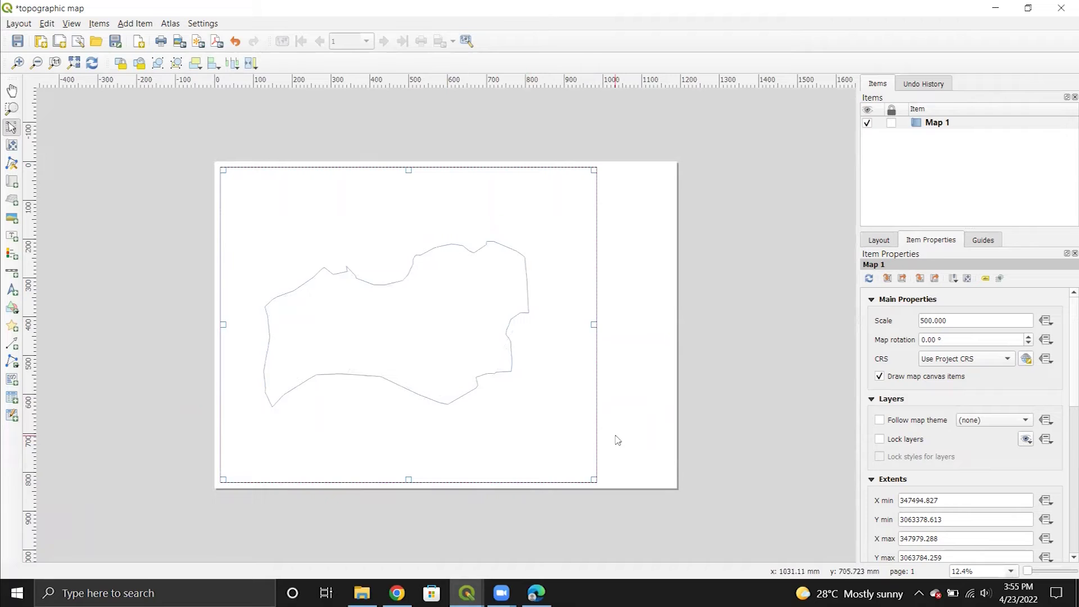
drag(594, 479, 573, 475)
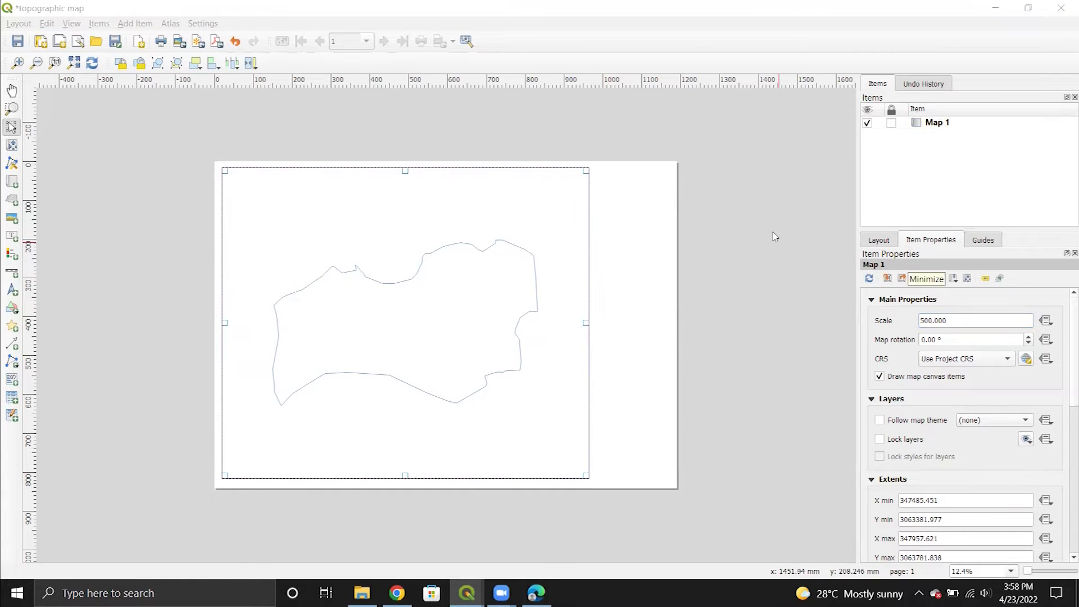
Step: Add a north arrow in the page's upper-right corner, in the free strip beside the map frame
click(134, 25)
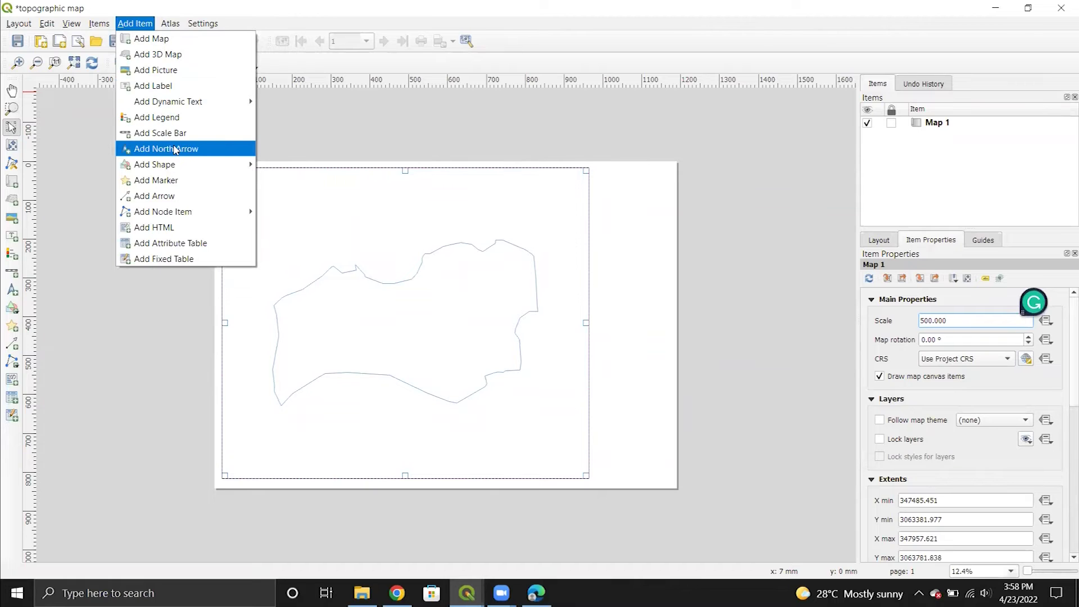
click(212, 153)
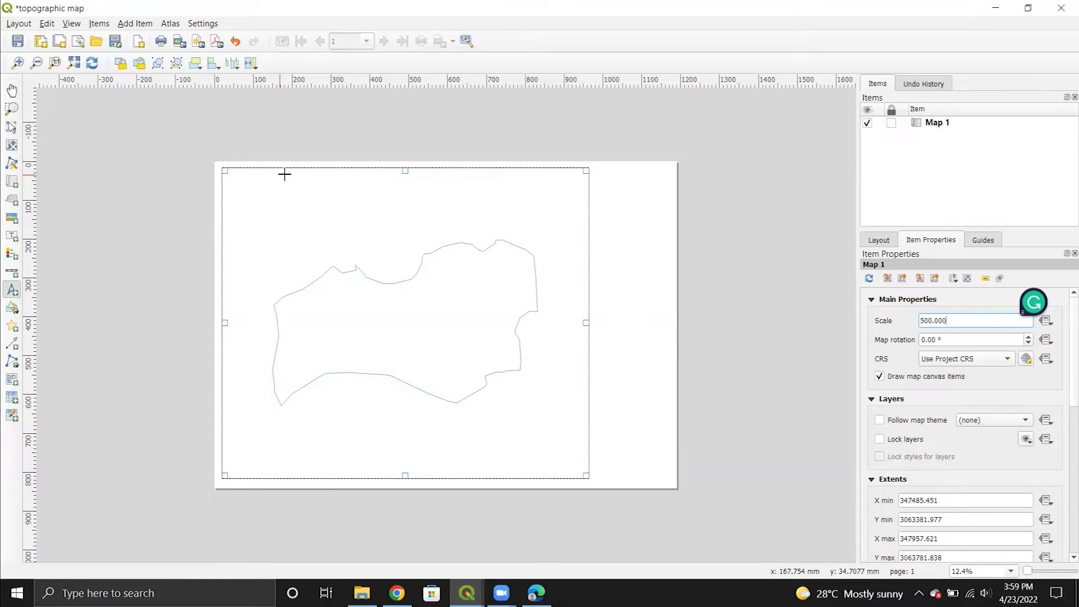
drag(613, 177, 655, 223)
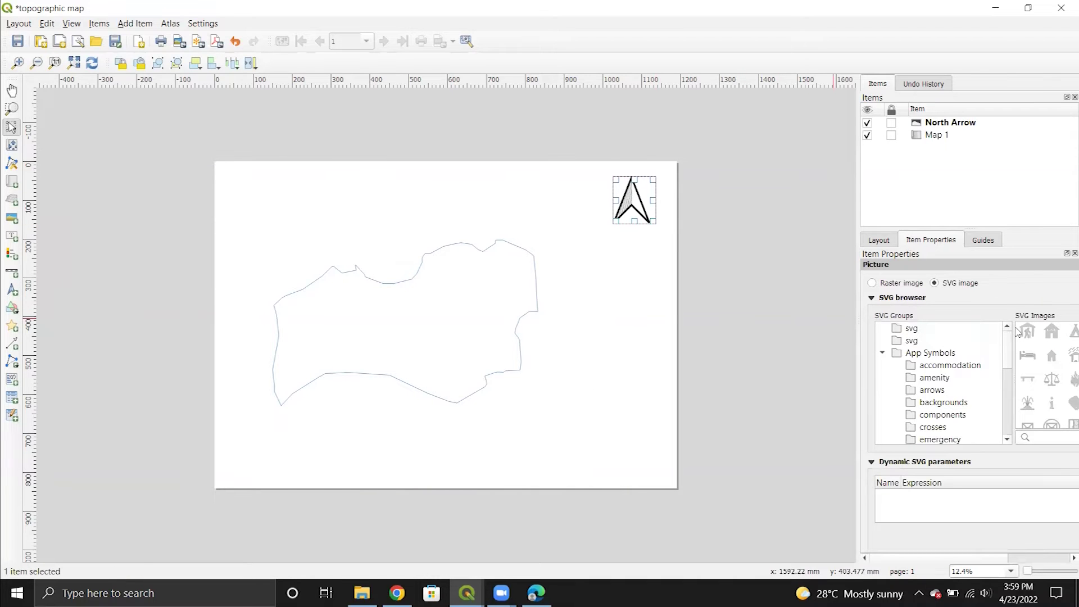
Step: Widen the properties area and examine the north arrow's SVG image, colour, placement and rotation settings
drag(858, 373, 758, 374)
scroll(927, 392, down, 1)
scroll(884, 367, up, 1)
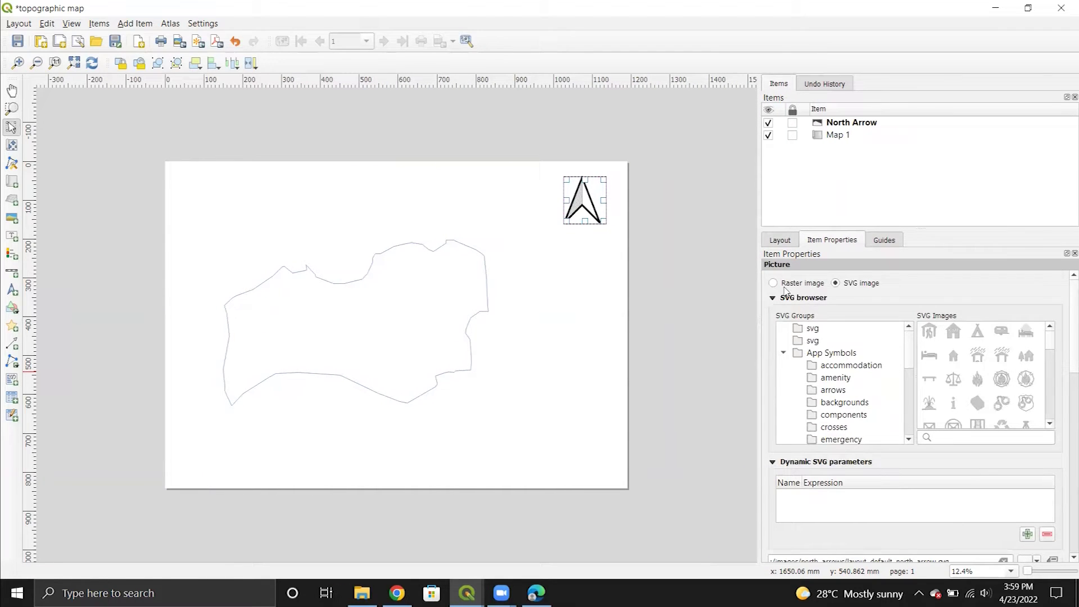
scroll(837, 399, down, 1)
scroll(843, 489, down, 2)
scroll(843, 490, down, 10)
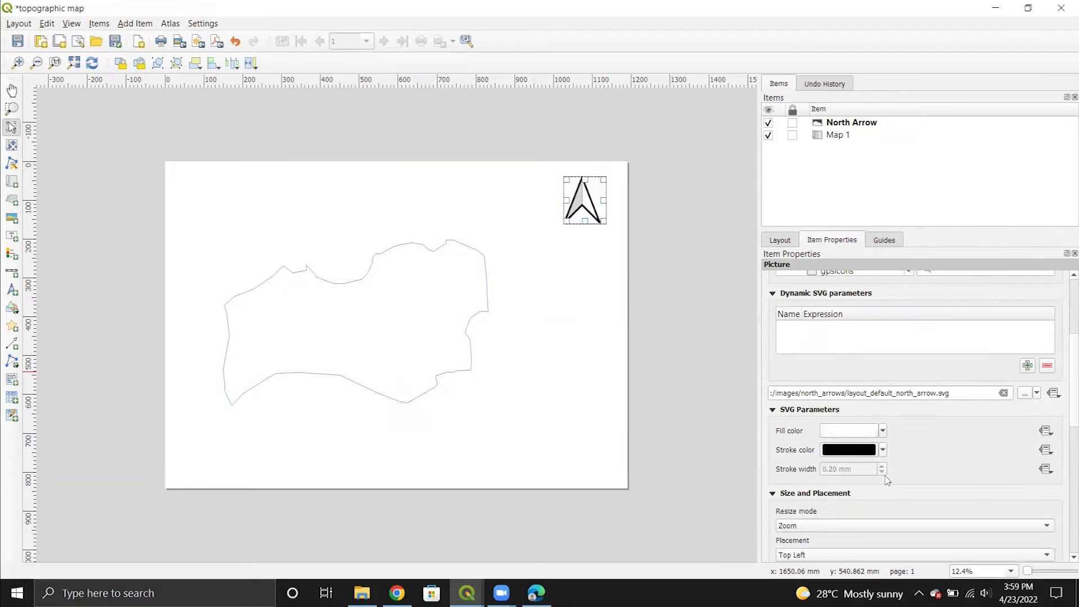
scroll(831, 471, up, 8)
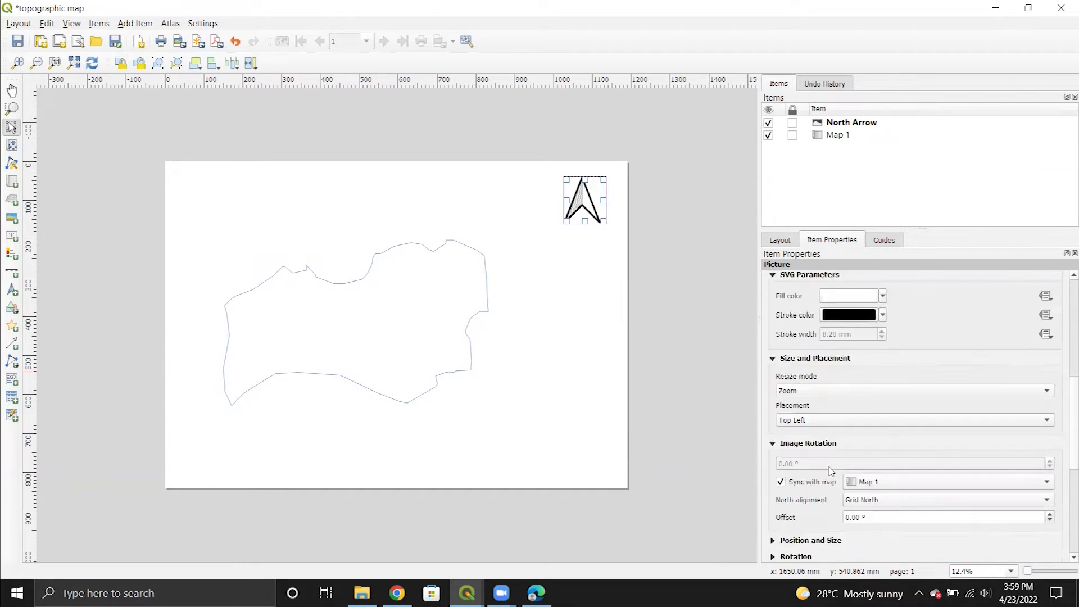
scroll(816, 461, up, 5)
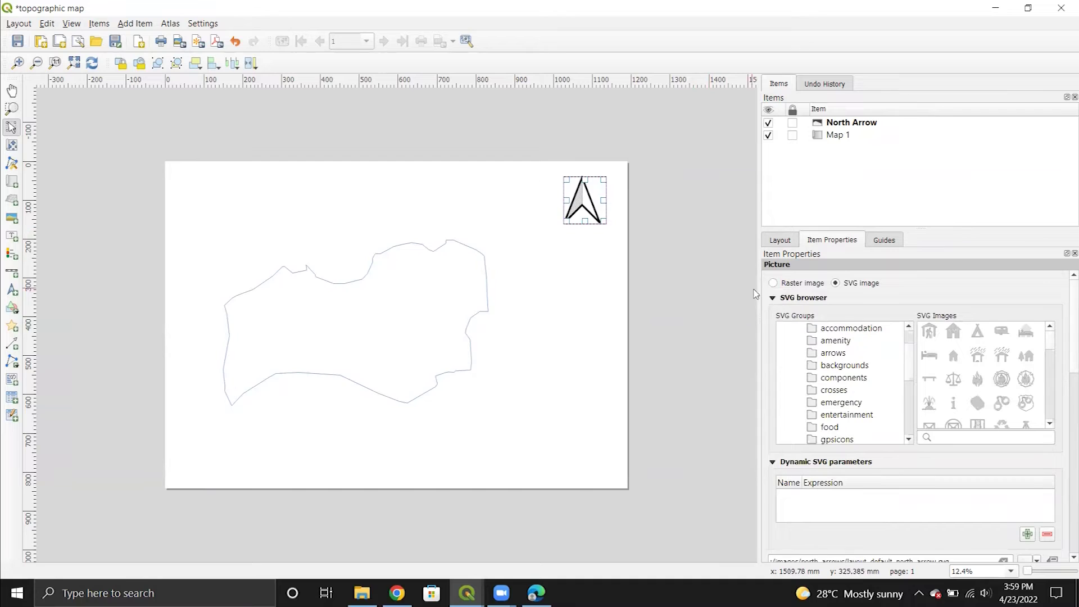
scroll(710, 235, up, 2)
click(702, 318)
scroll(702, 317, down, 2)
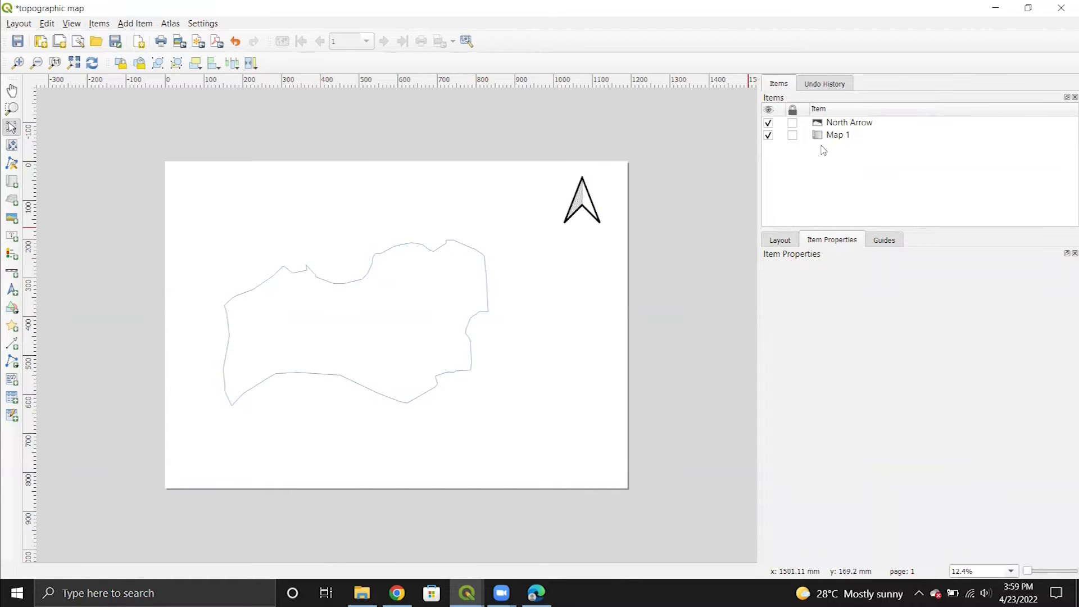
click(835, 124)
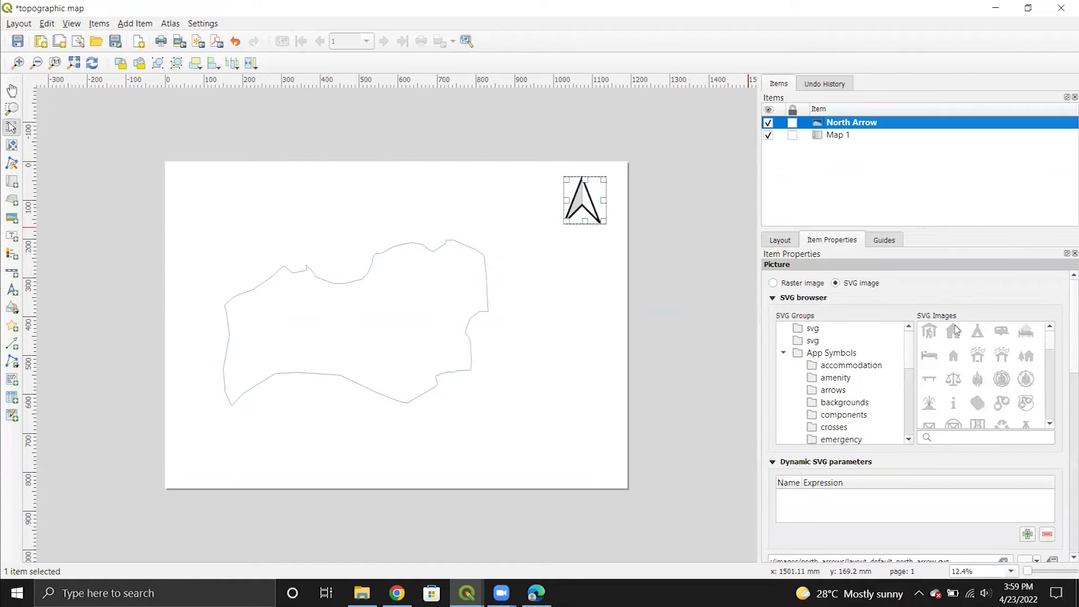
Step: Add a new grid to the Map 1 item
click(830, 137)
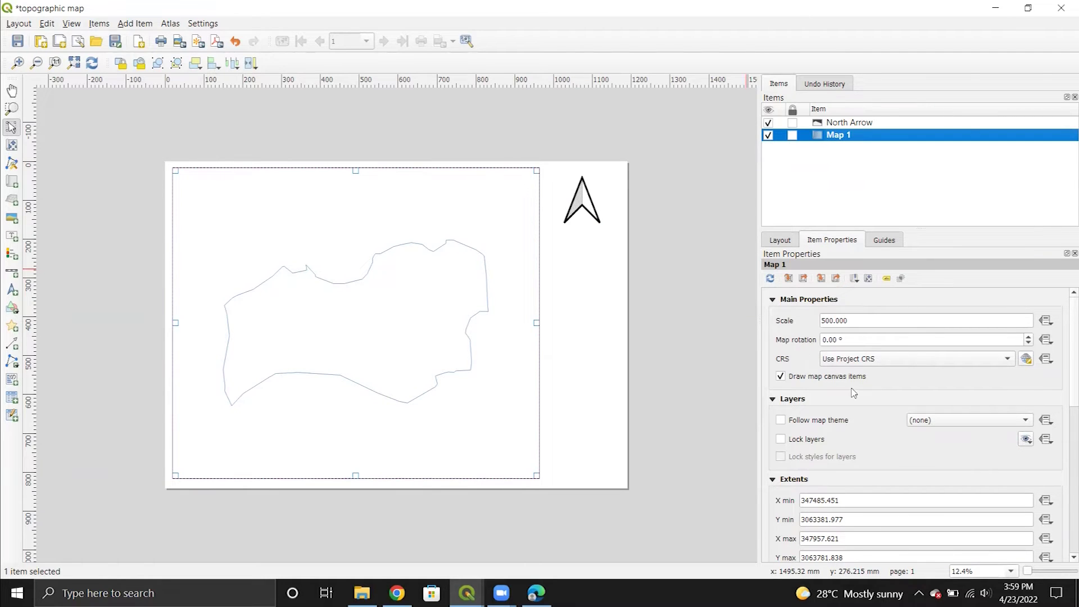
scroll(853, 393, down, 5)
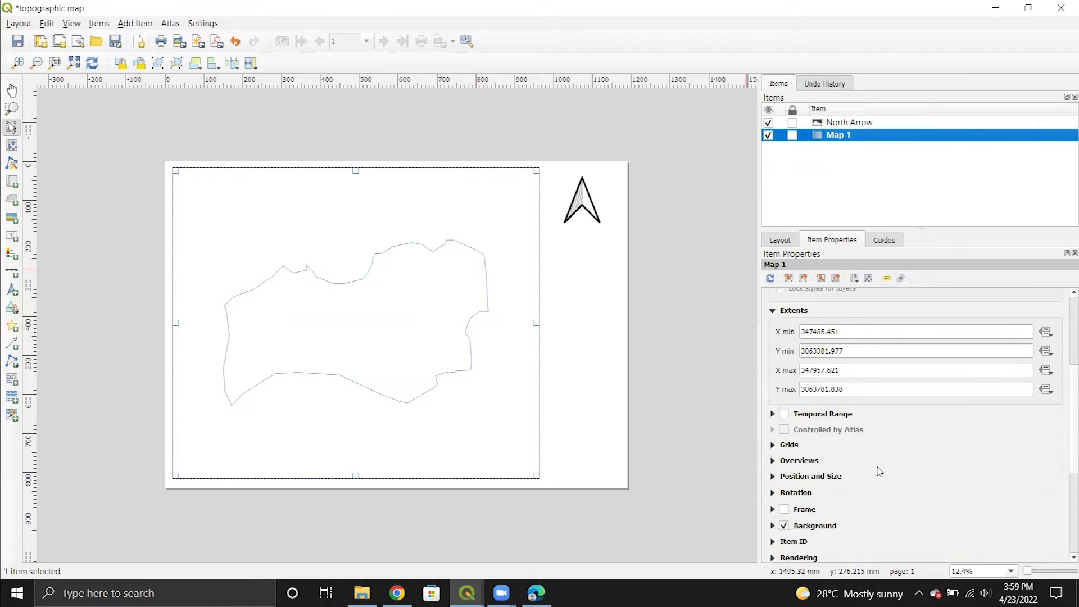
scroll(840, 500, down, 1)
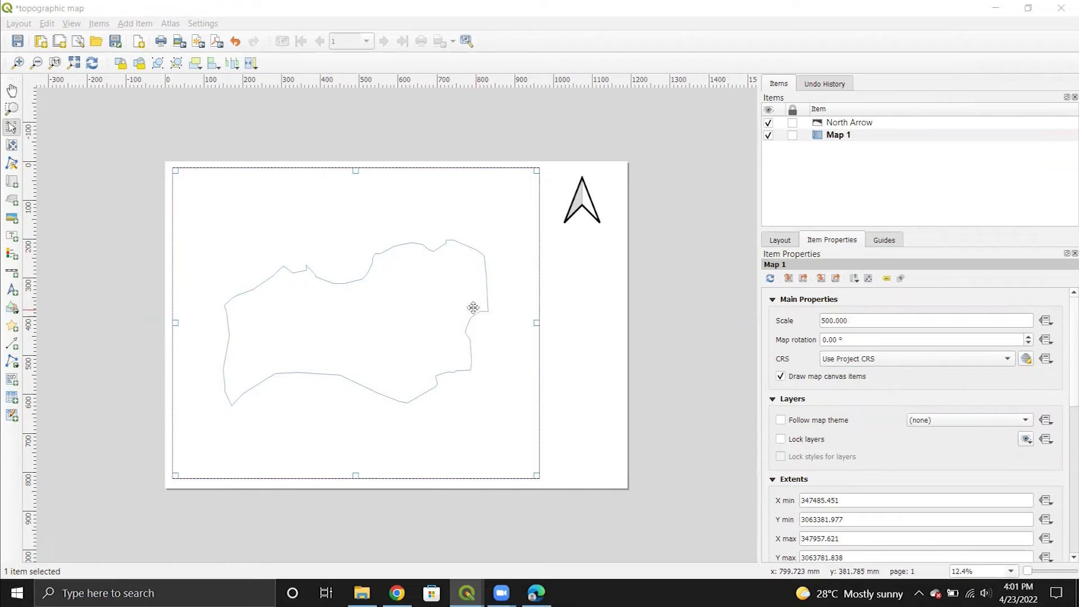
click(835, 136)
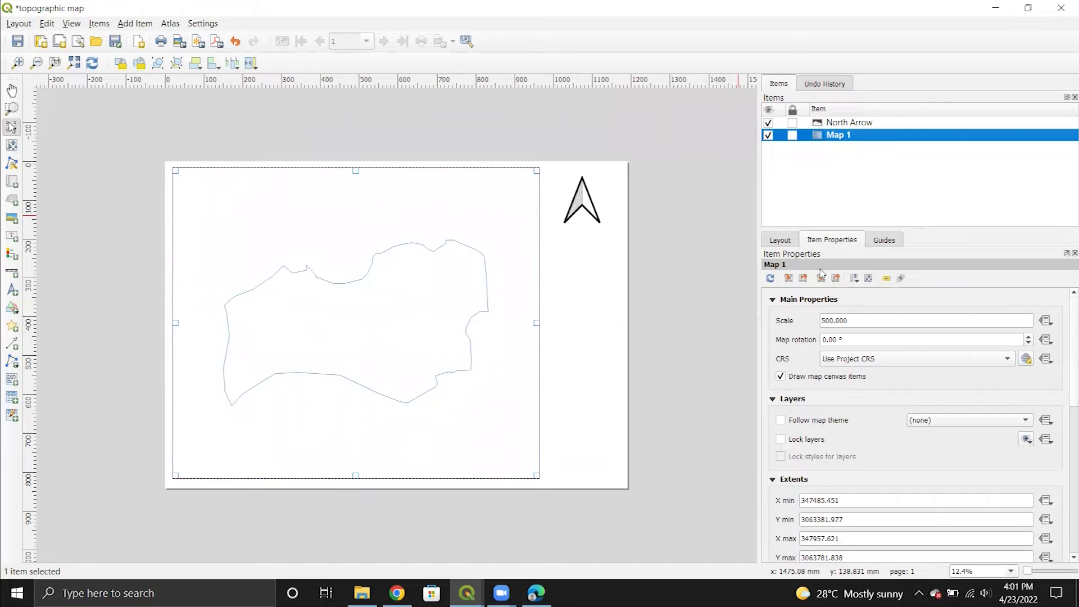
scroll(799, 343, down, 1)
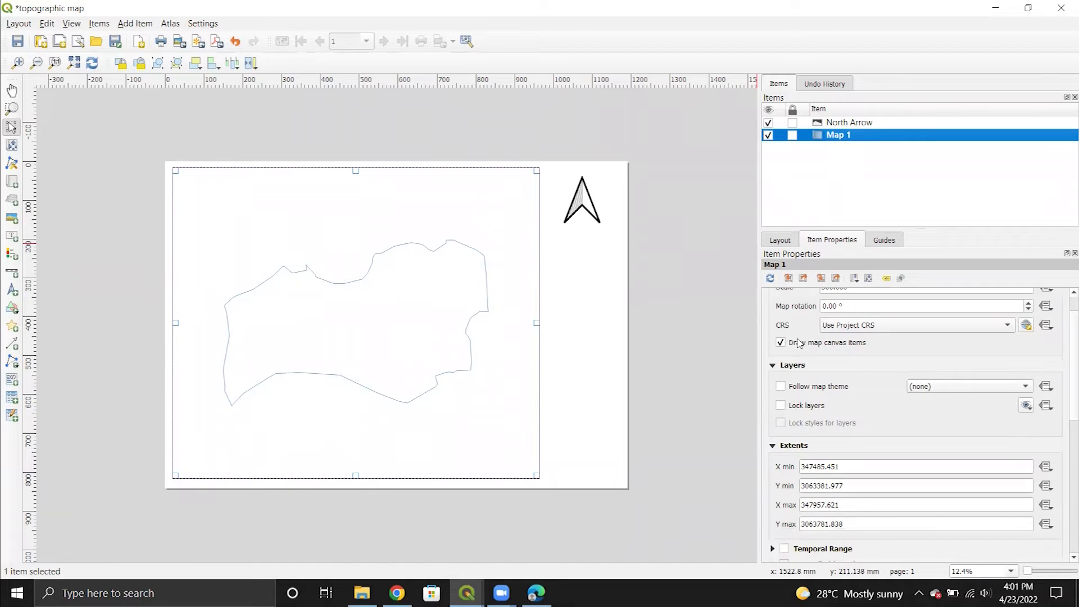
scroll(792, 389, down, 1)
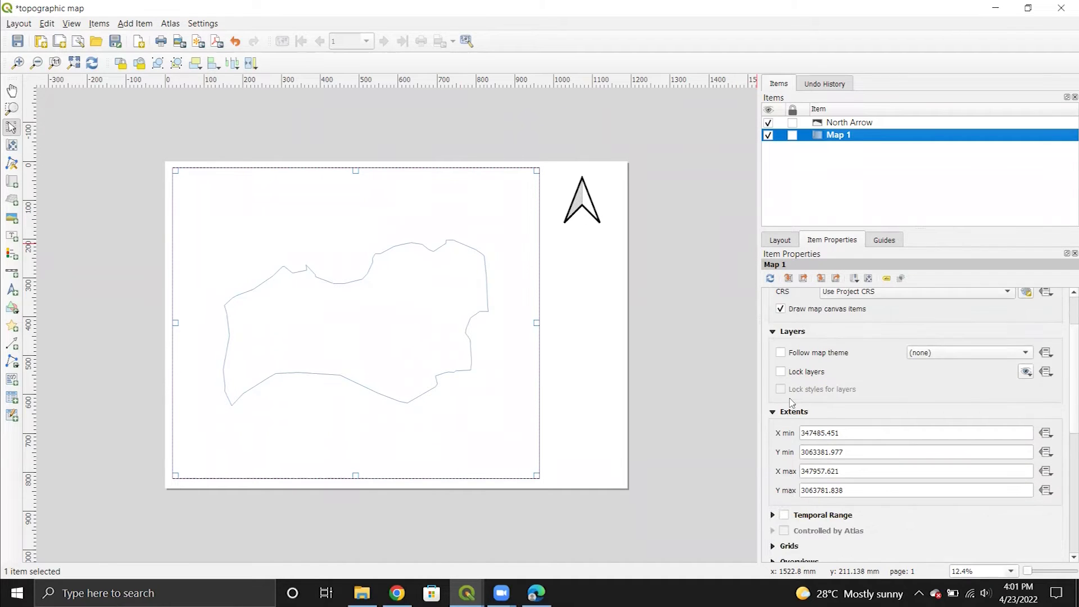
scroll(791, 402, down, 4)
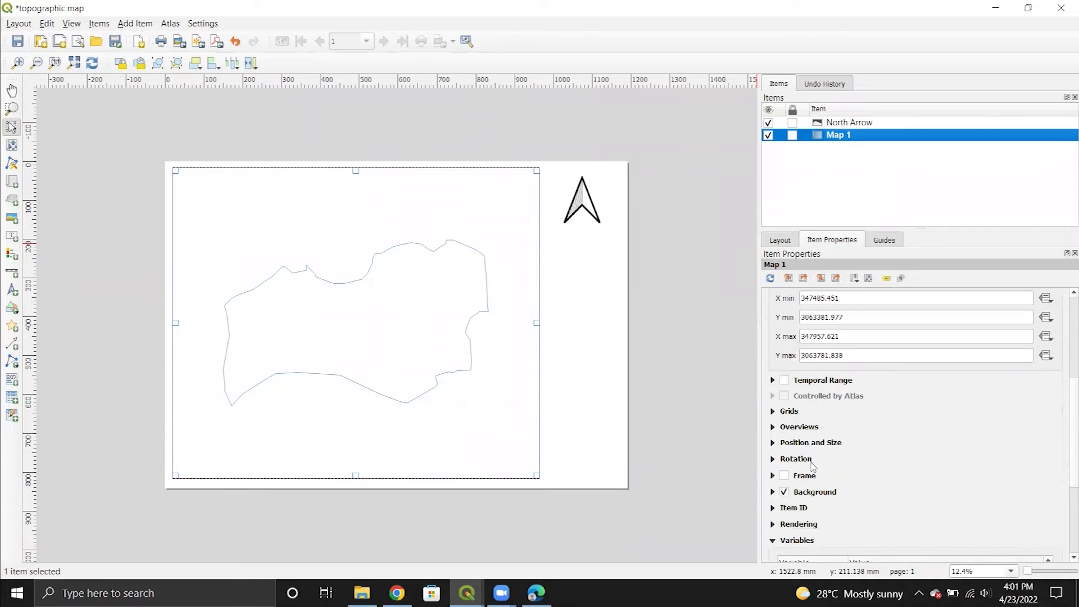
scroll(778, 410, down, 1)
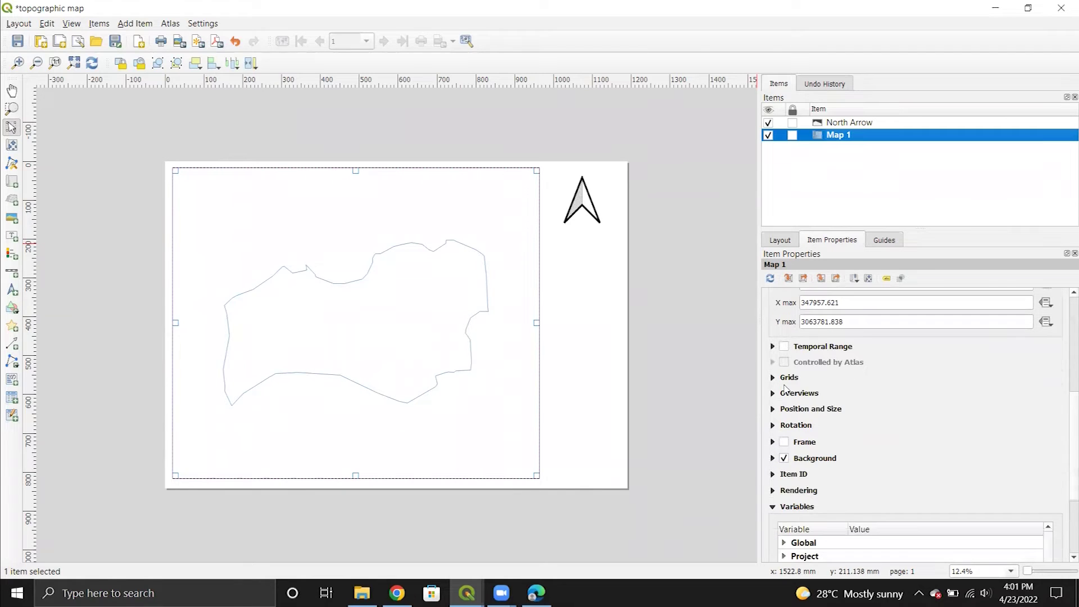
click(780, 382)
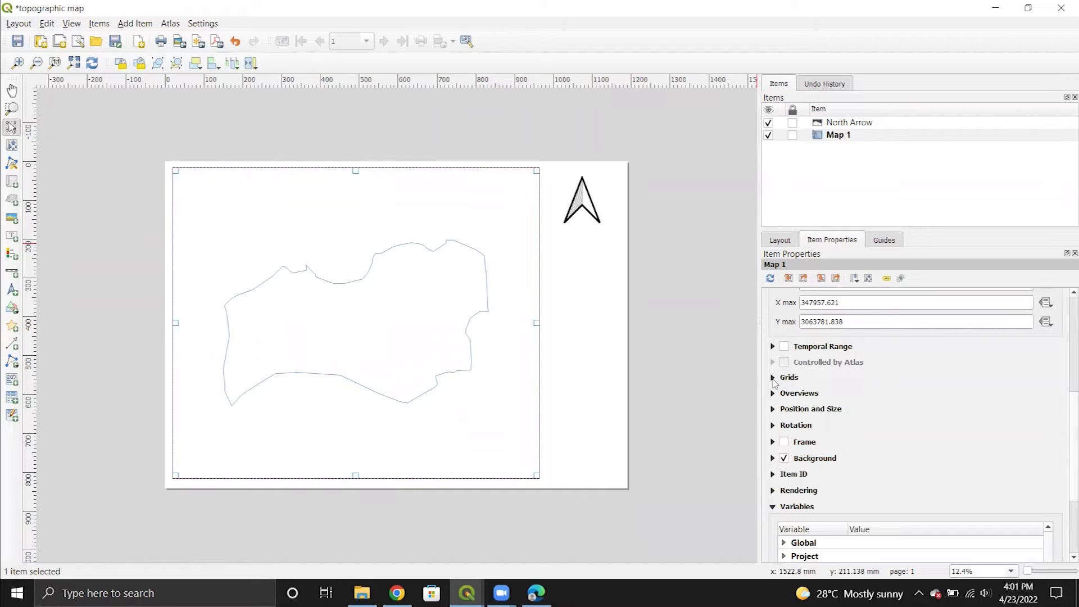
click(773, 377)
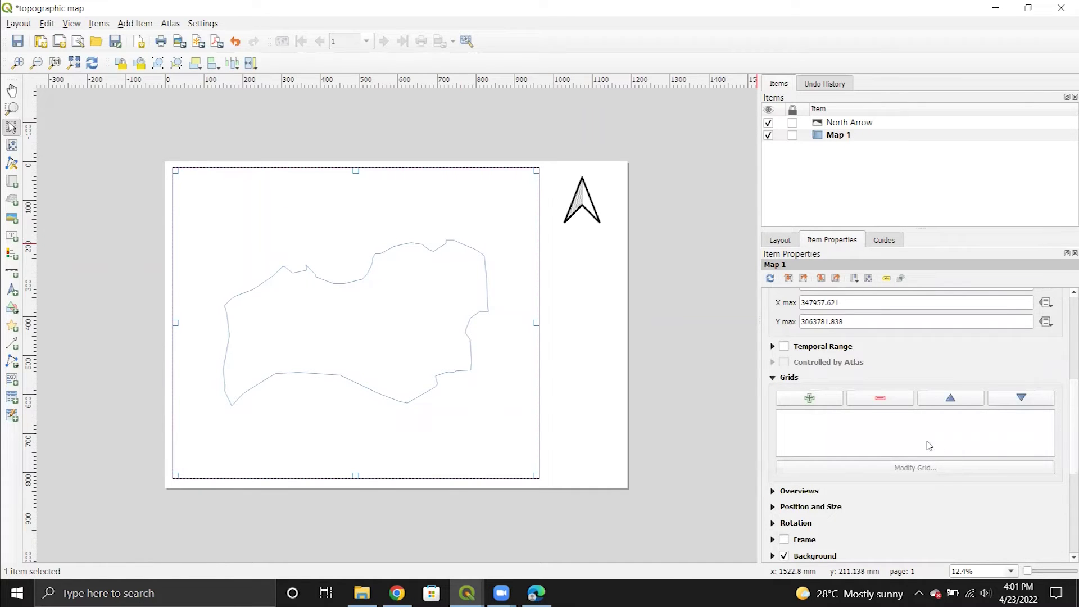
click(820, 400)
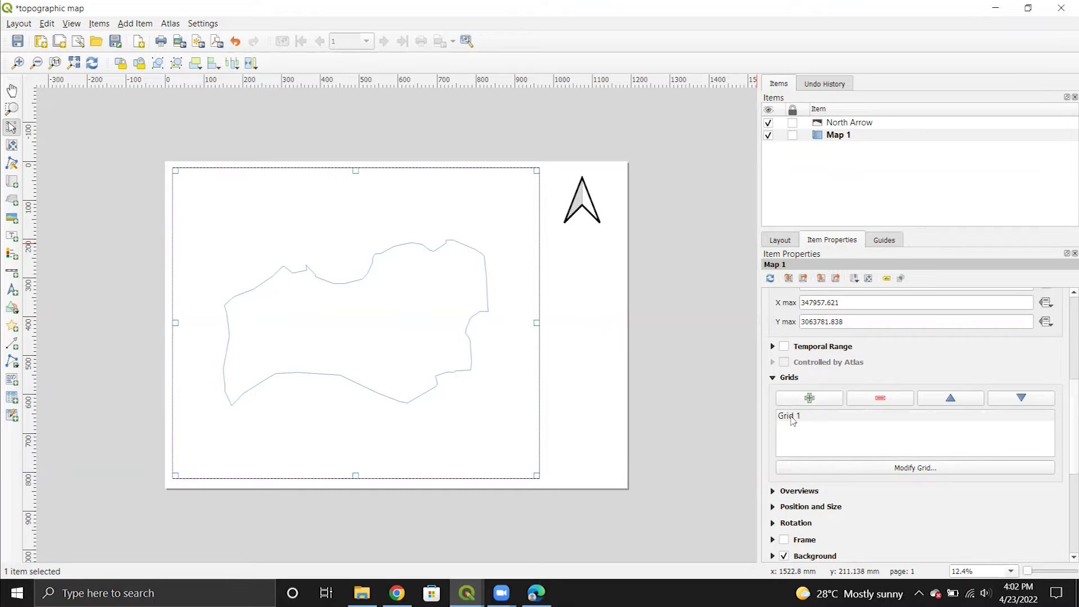
Step: Set the map grid's X and Y intervals to 50 map units each
click(911, 470)
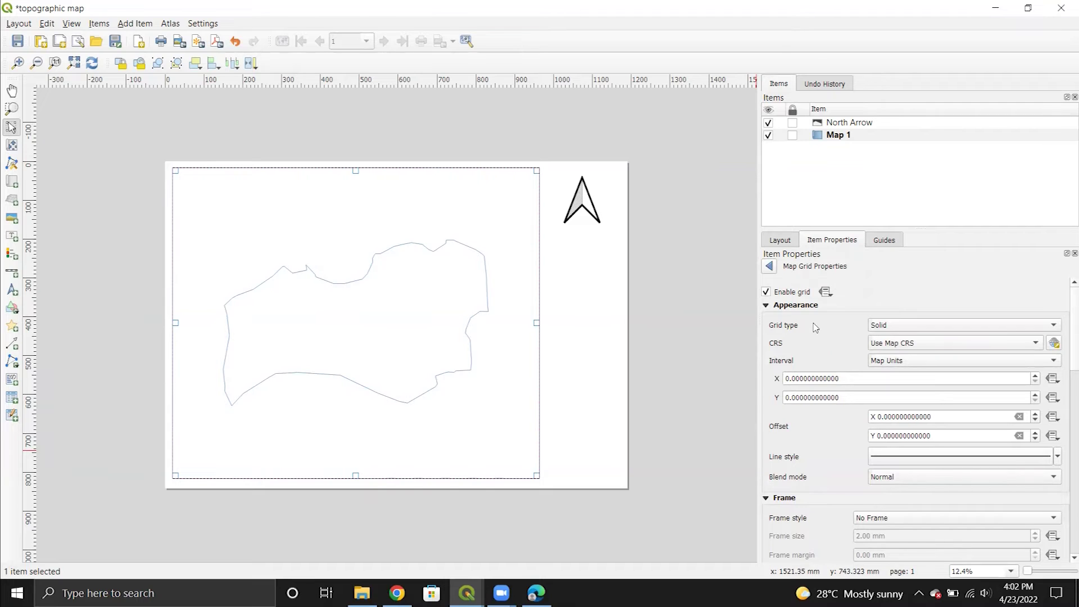
scroll(815, 328, down, 1)
click(786, 345)
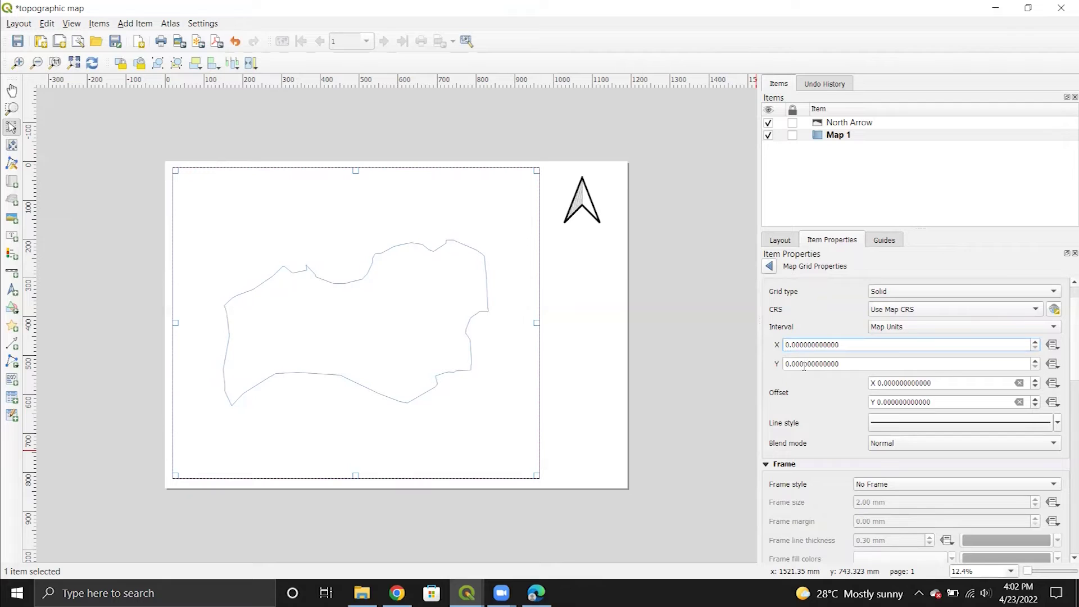
text(5)
click(786, 364)
text(5)
key(Return)
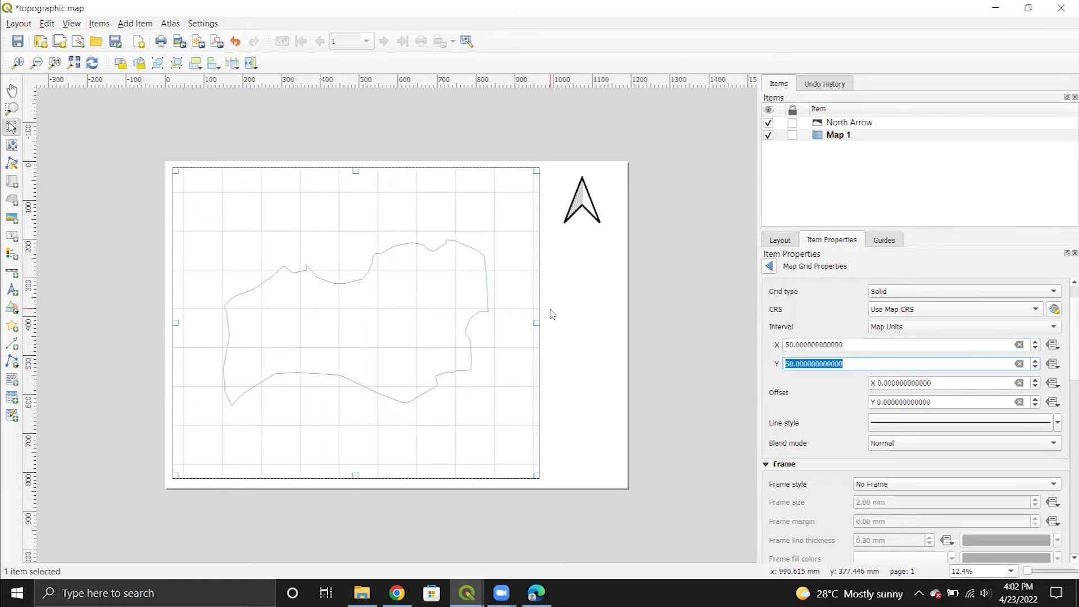
Step: Examine the map grid's type, interval unit, offset, line style, frame and coordinate settings
click(834, 390)
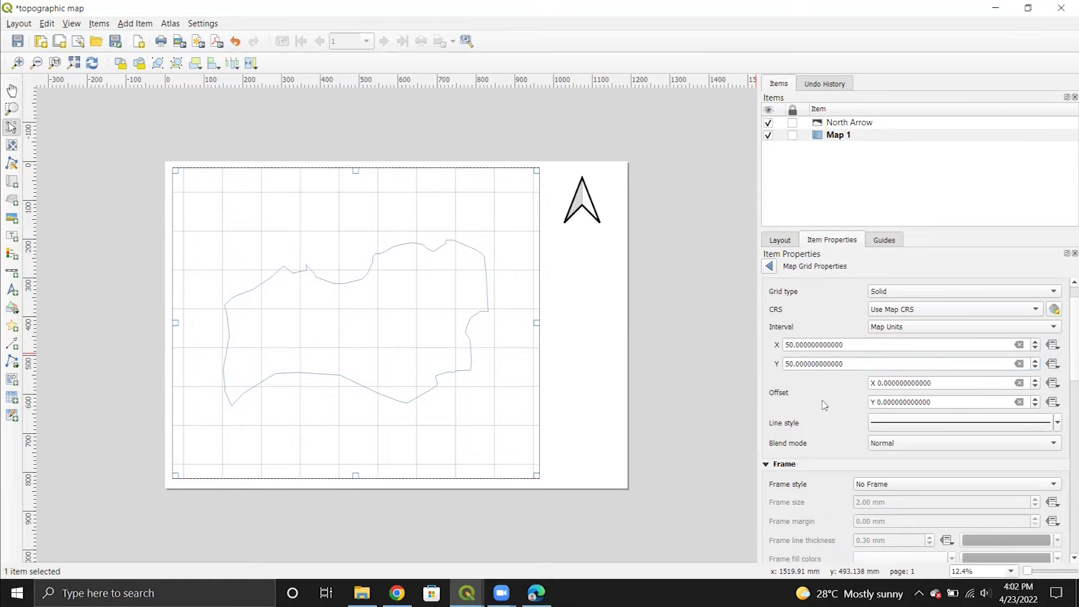
click(917, 293)
click(899, 293)
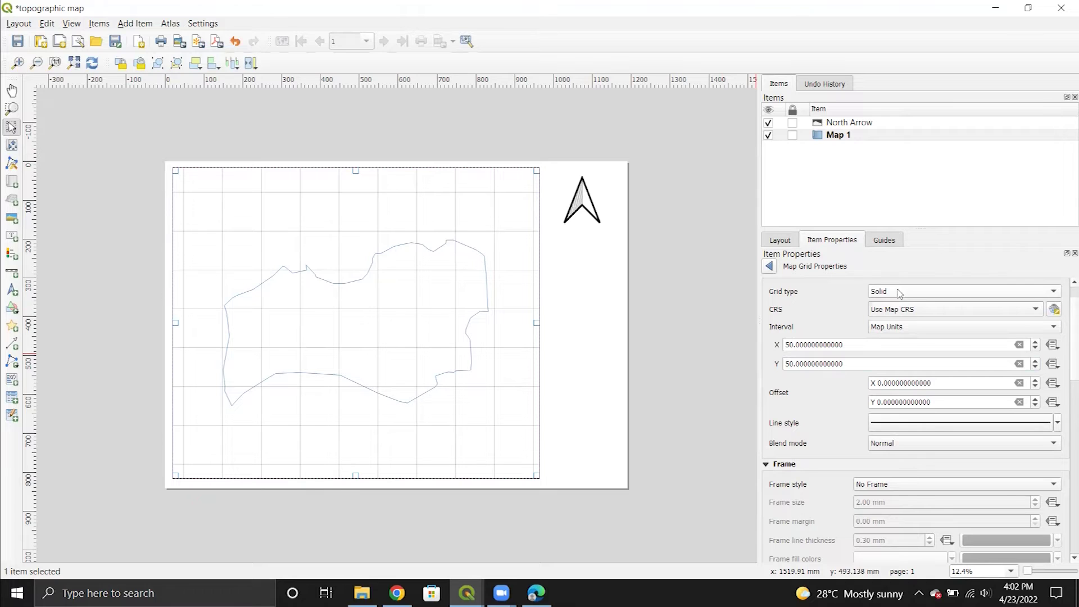
click(885, 328)
click(841, 359)
scroll(812, 417, down, 1)
scroll(811, 417, down, 8)
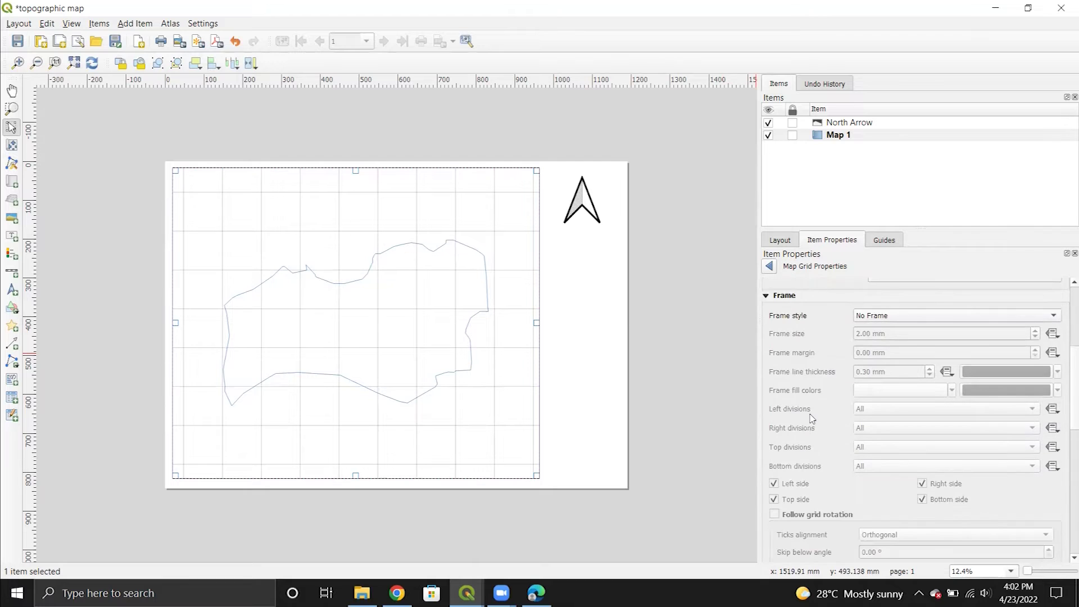
scroll(812, 417, down, 8)
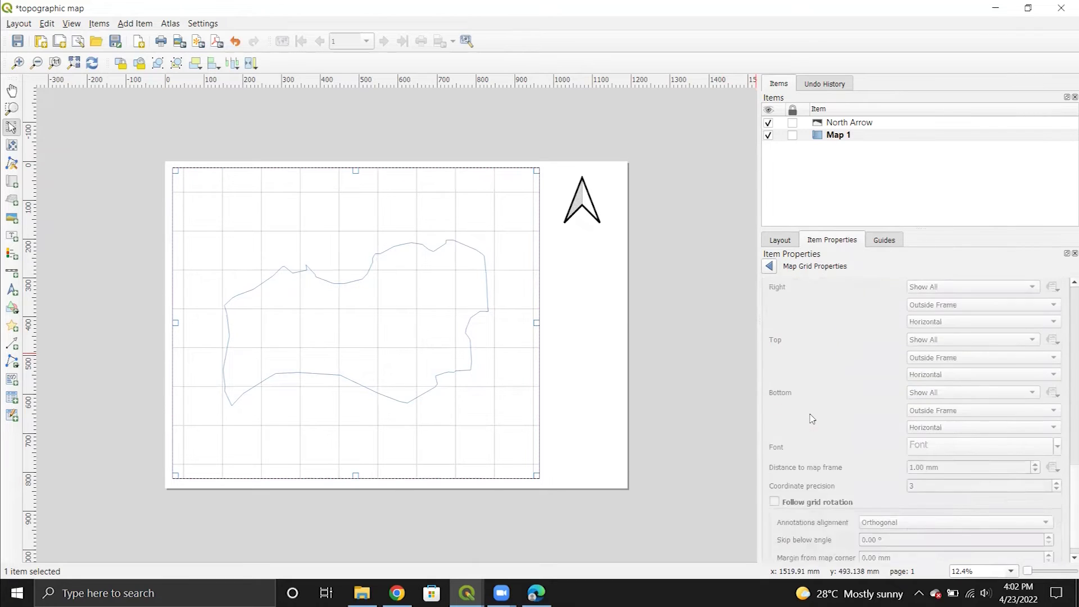
scroll(811, 417, up, 15)
click(907, 428)
click(907, 432)
scroll(898, 366, up, 2)
click(898, 363)
click(897, 362)
scroll(832, 419, down, 4)
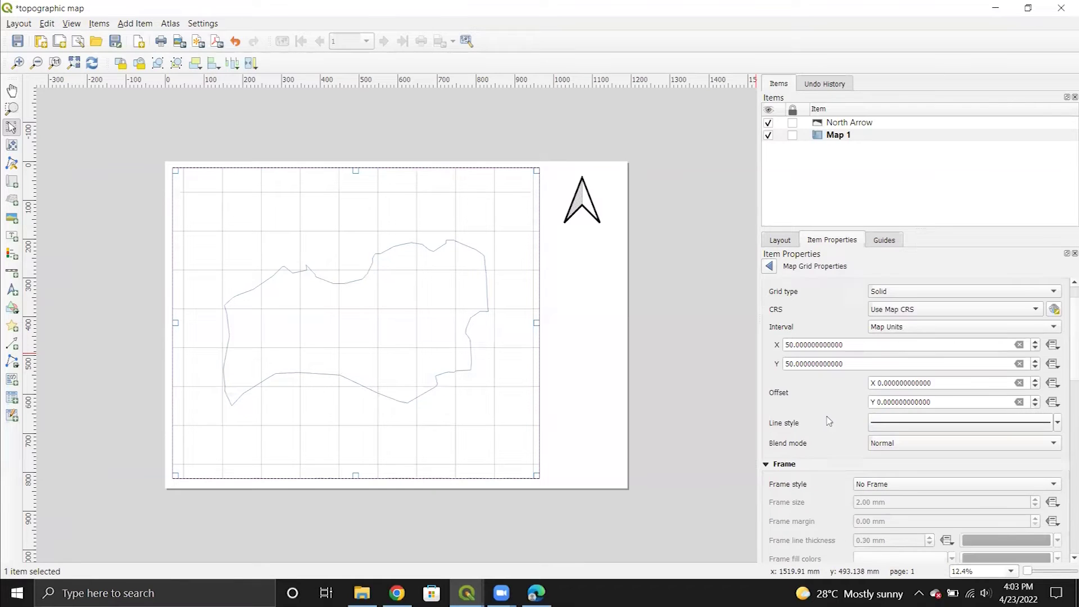
Step: Try the Line Border frame style on the map grid and return it to No Frame
click(875, 385)
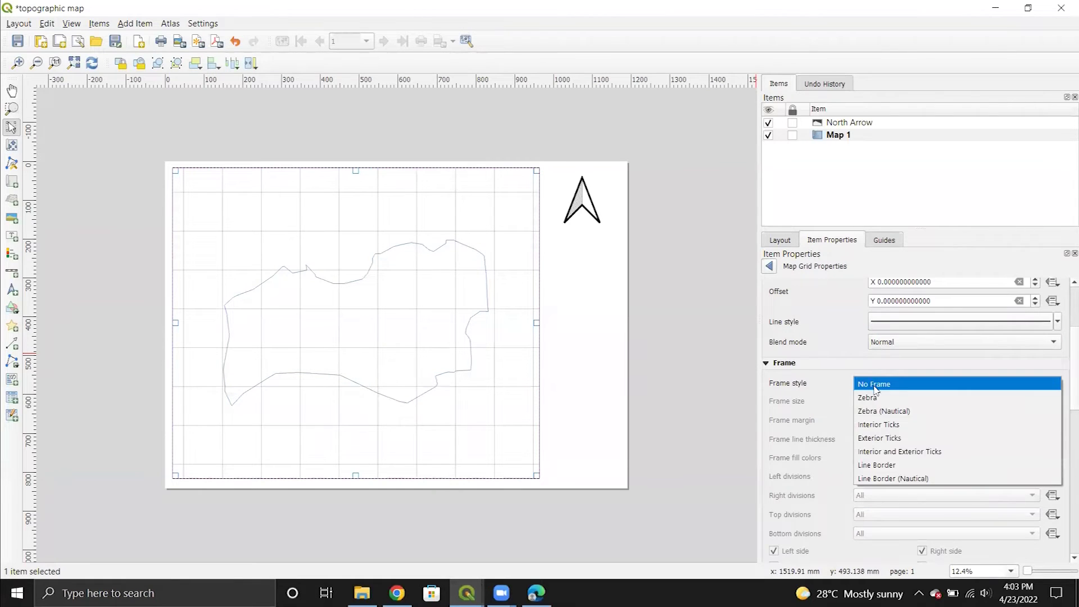
click(876, 465)
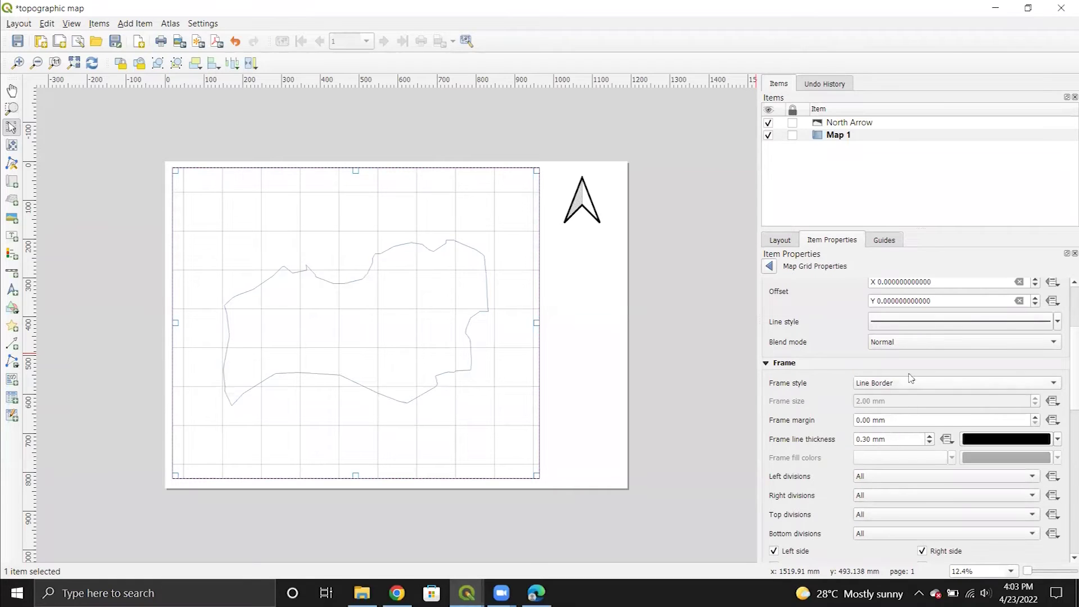
click(880, 384)
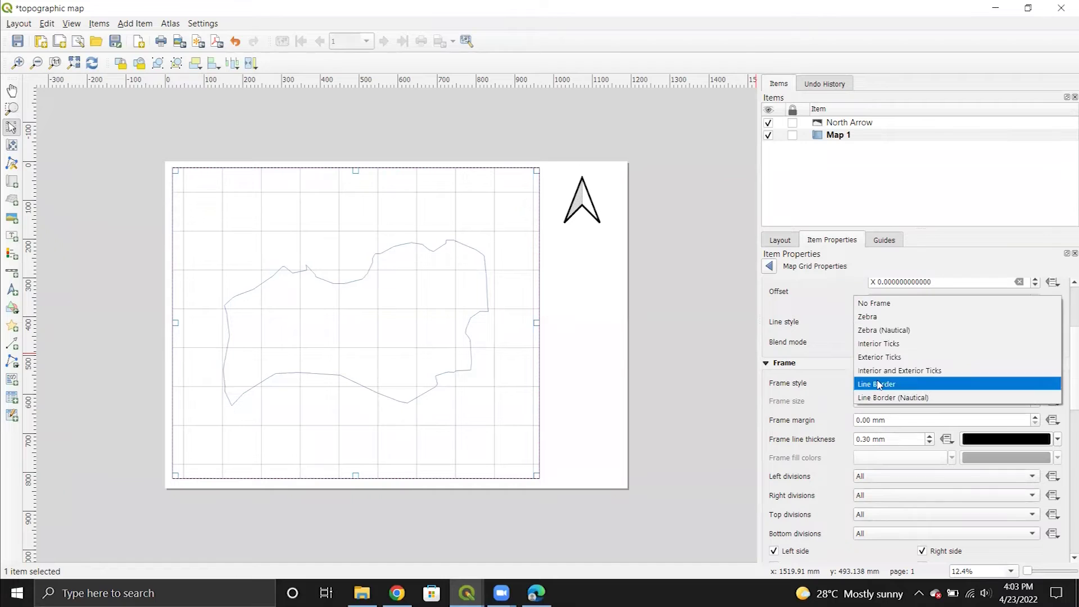
click(874, 309)
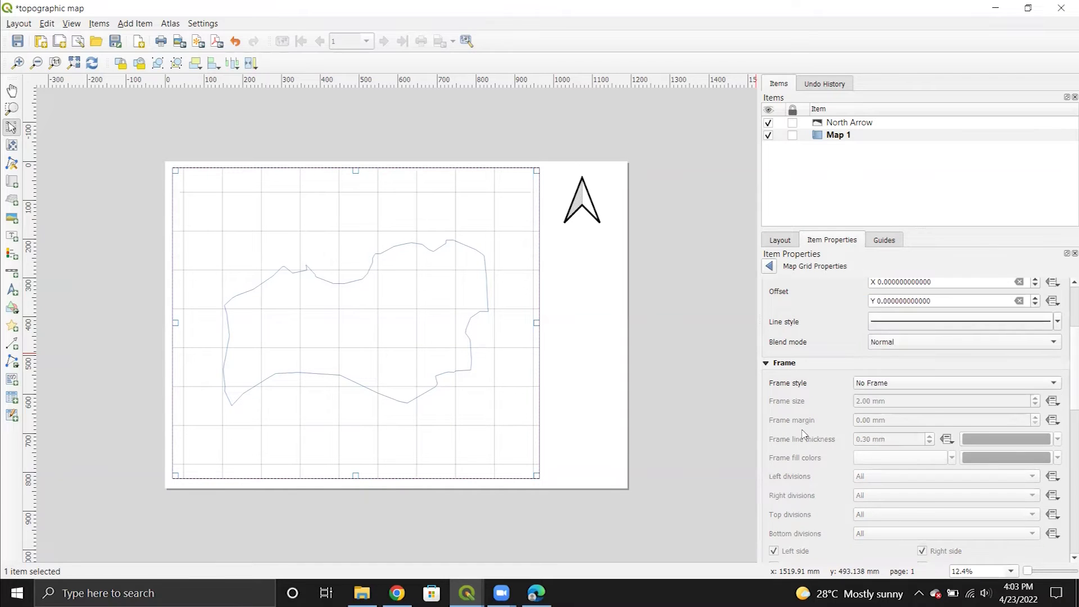
Step: Turn on coordinate drawing for the map grid, keep the Decimal format and check a label at the map's right edge
scroll(805, 433, down, 2)
scroll(805, 434, down, 4)
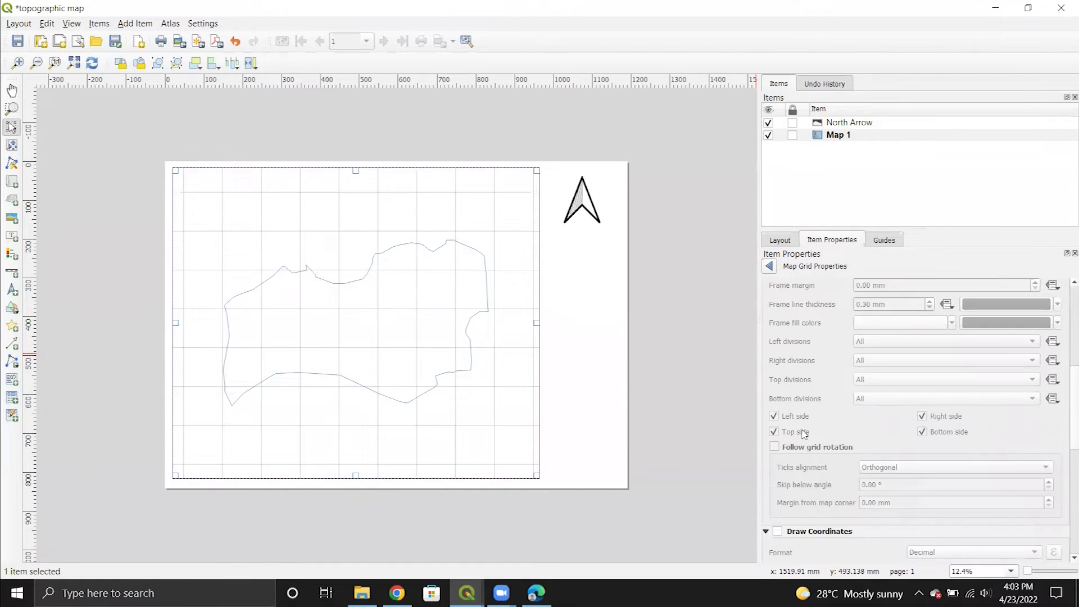
scroll(805, 433, down, 2)
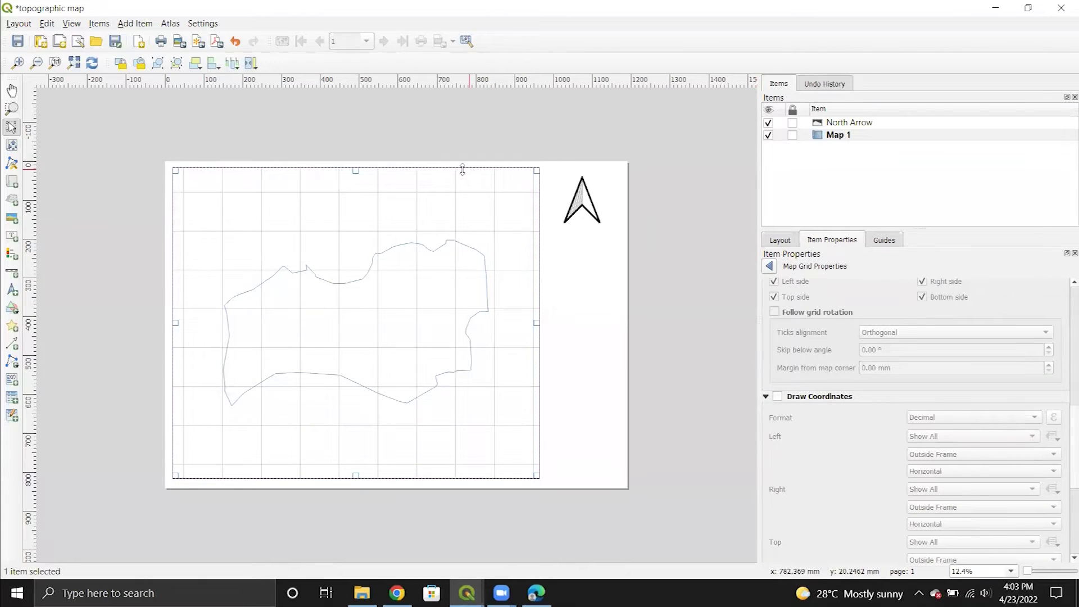
click(778, 397)
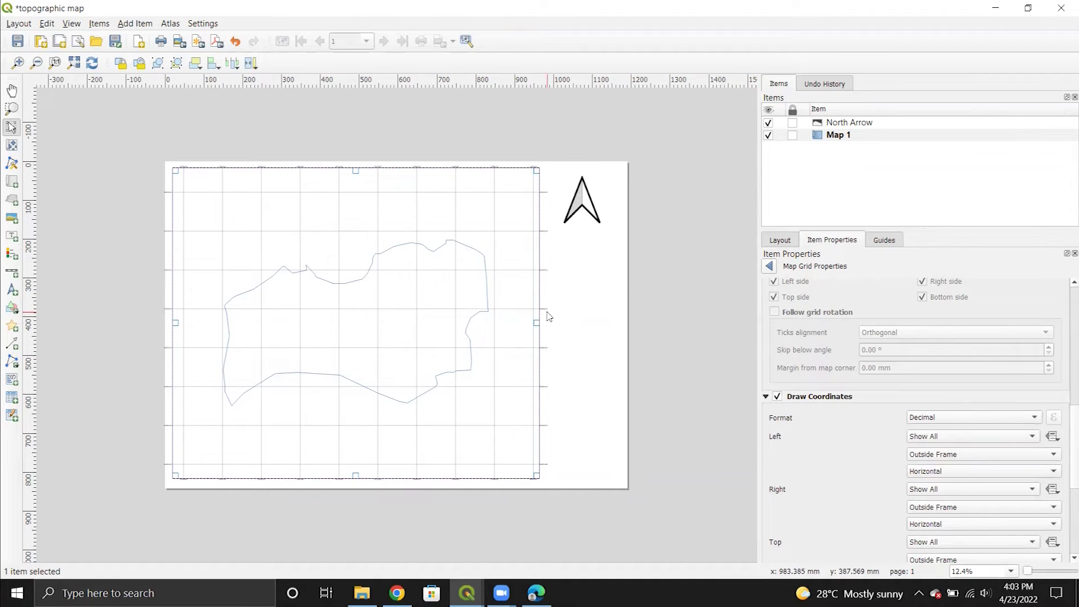
scroll(542, 311, up, 2)
scroll(541, 310, up, 3)
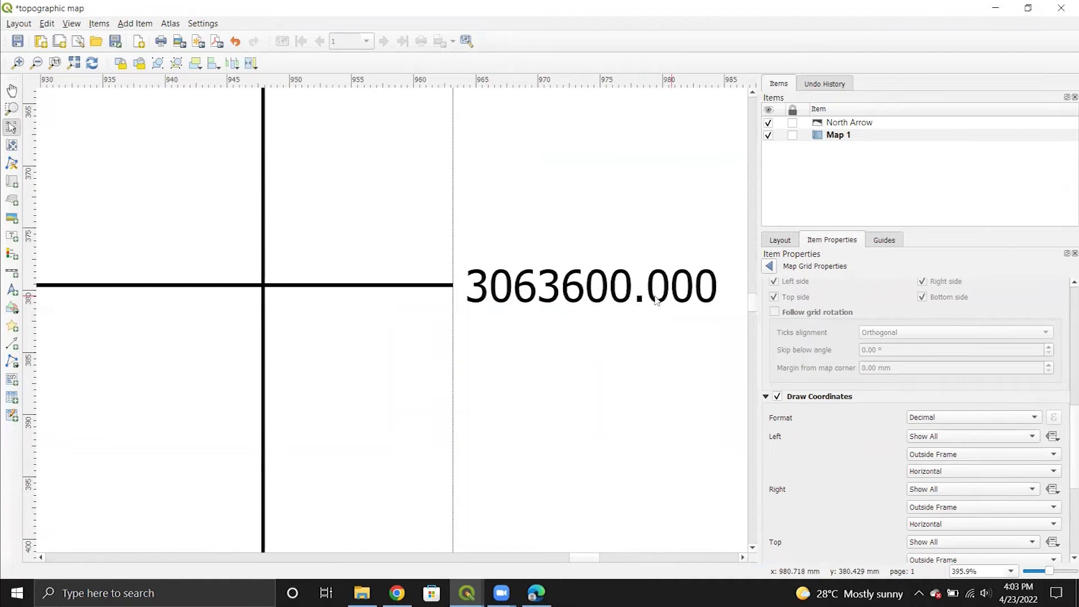
scroll(658, 296, down, 3)
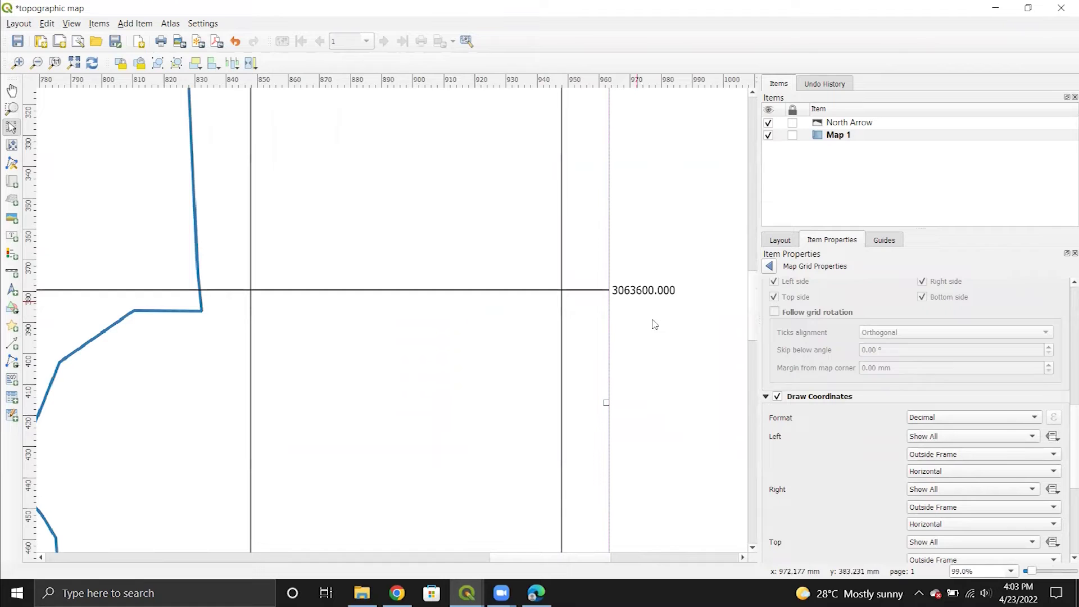
click(972, 418)
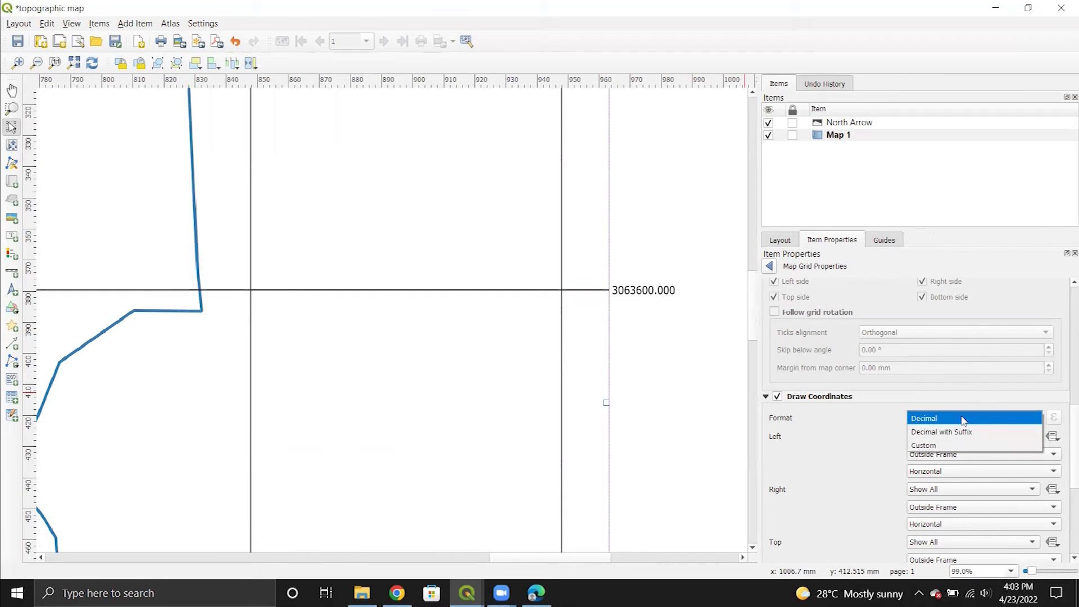
click(948, 423)
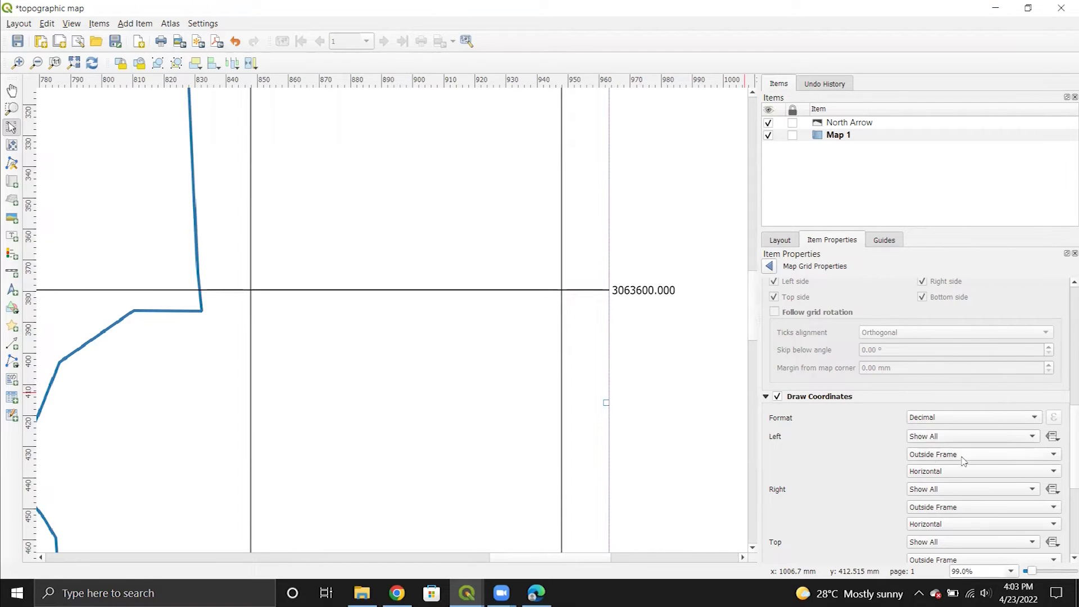
Step: Review the grid coordinates' display, placement and font settings together with the frame settings
scroll(872, 468, down, 4)
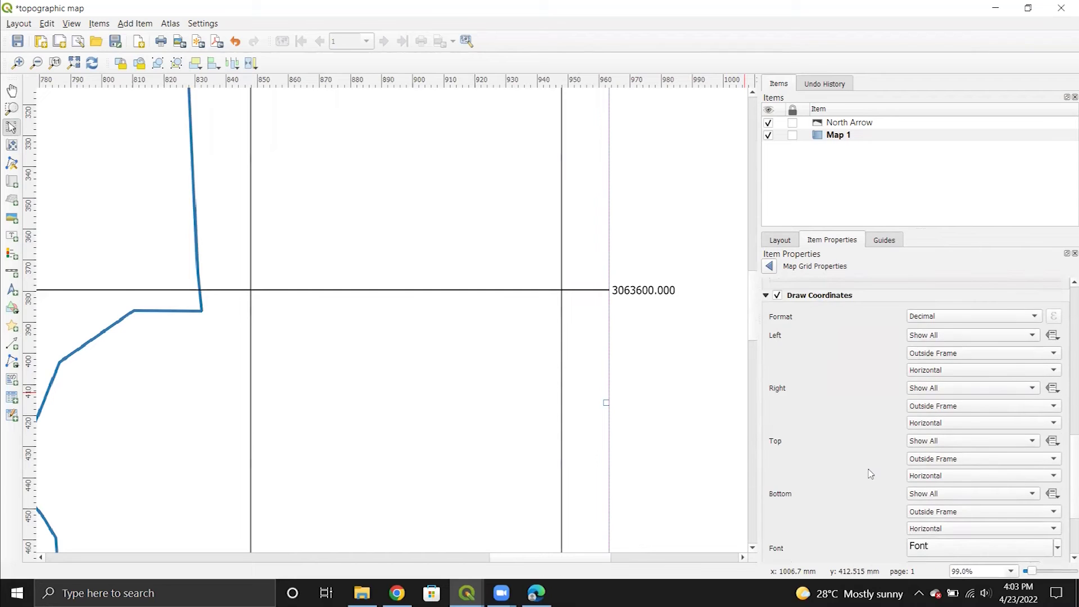
scroll(900, 491, down, 1)
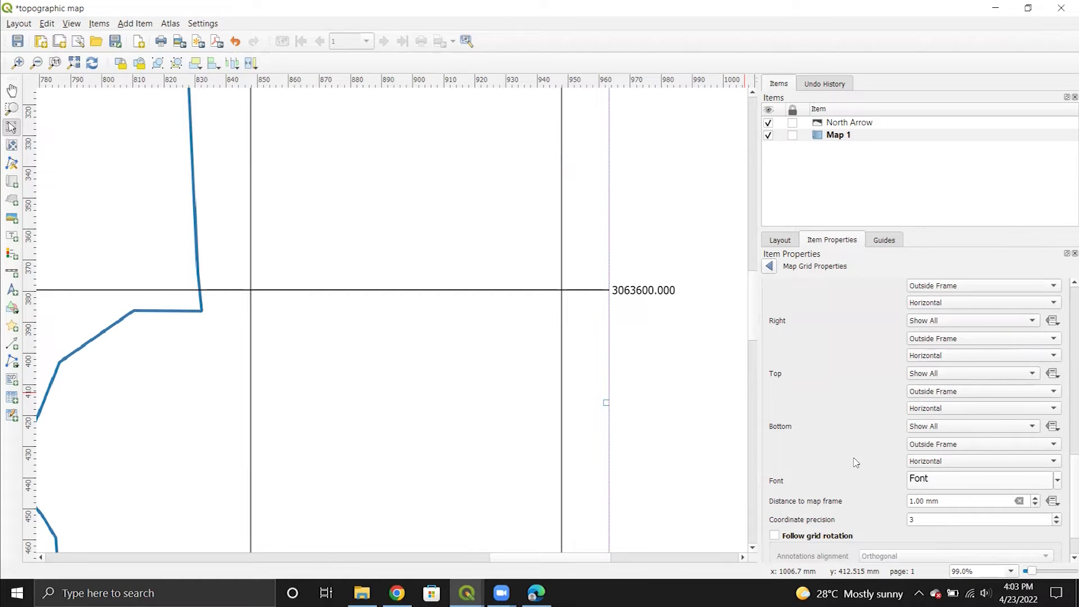
click(978, 479)
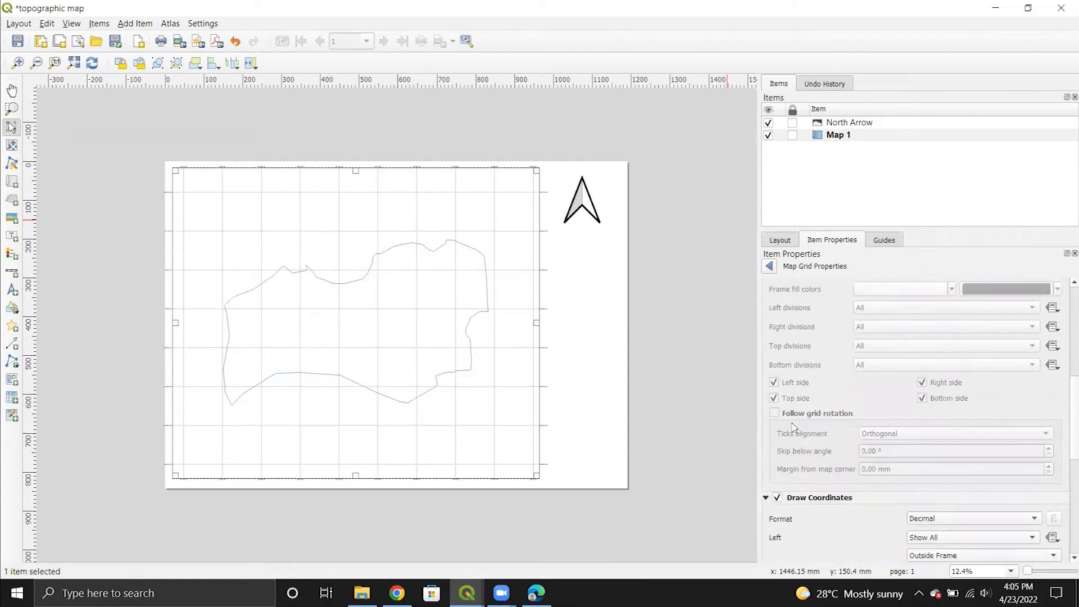
scroll(794, 427, up, 5)
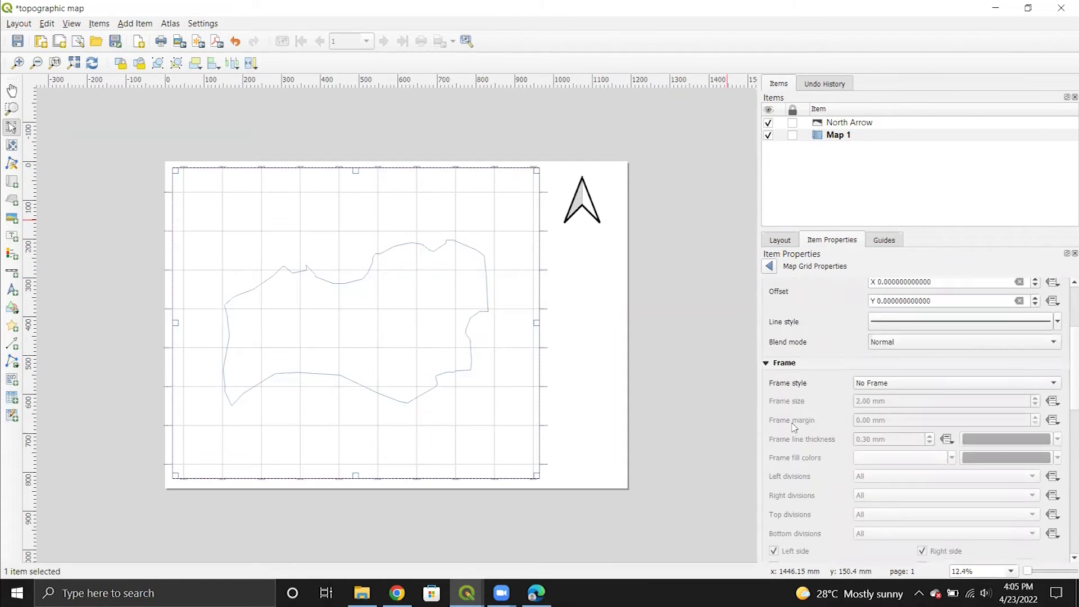
scroll(794, 427, up, 3)
scroll(798, 429, down, 10)
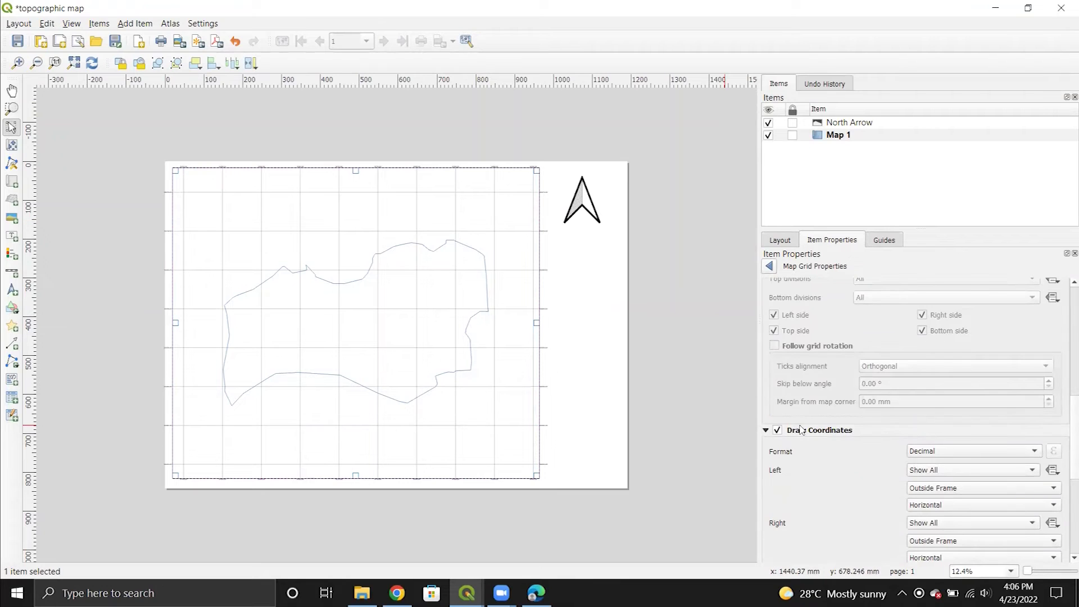
Step: Inspect the coordinate labels along the map edges and the settings for each side, distance to map frame and coordinate precision
scroll(427, 146, up, 2)
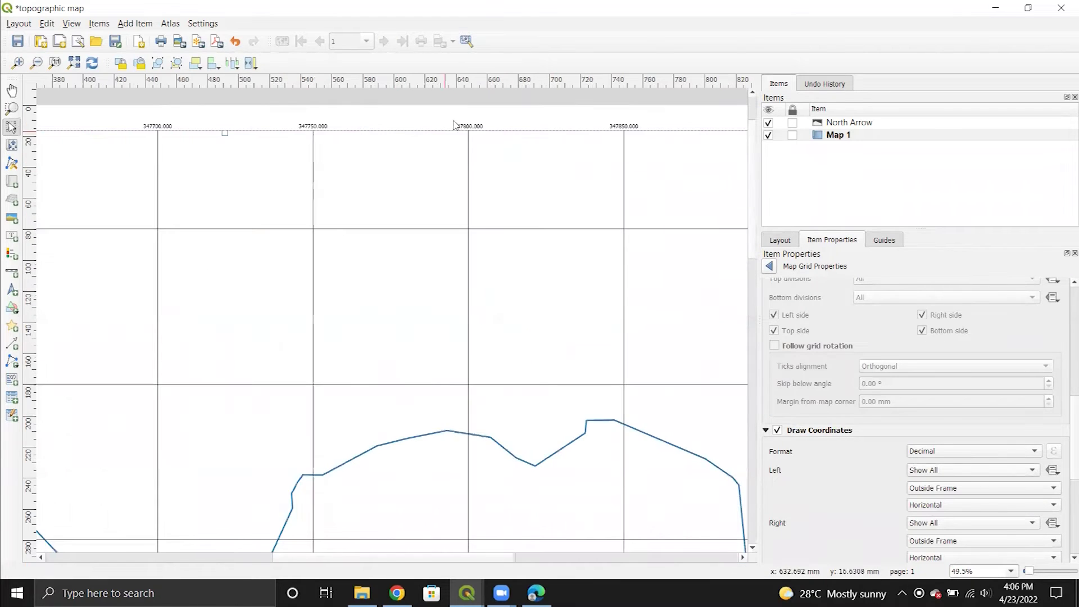
scroll(450, 128, up, 2)
scroll(854, 464, down, 1)
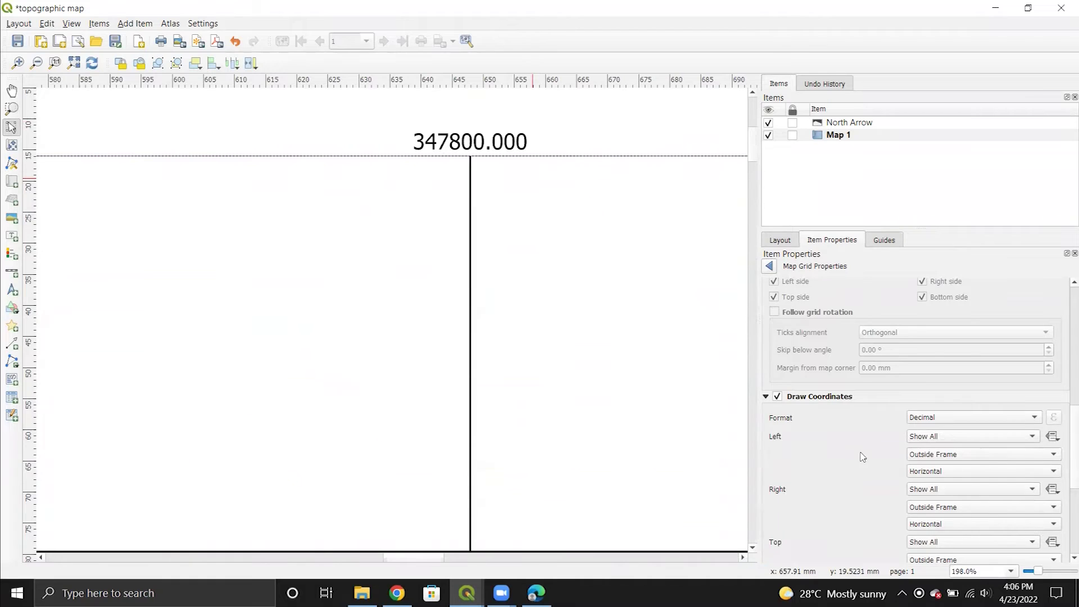
scroll(871, 446, down, 3)
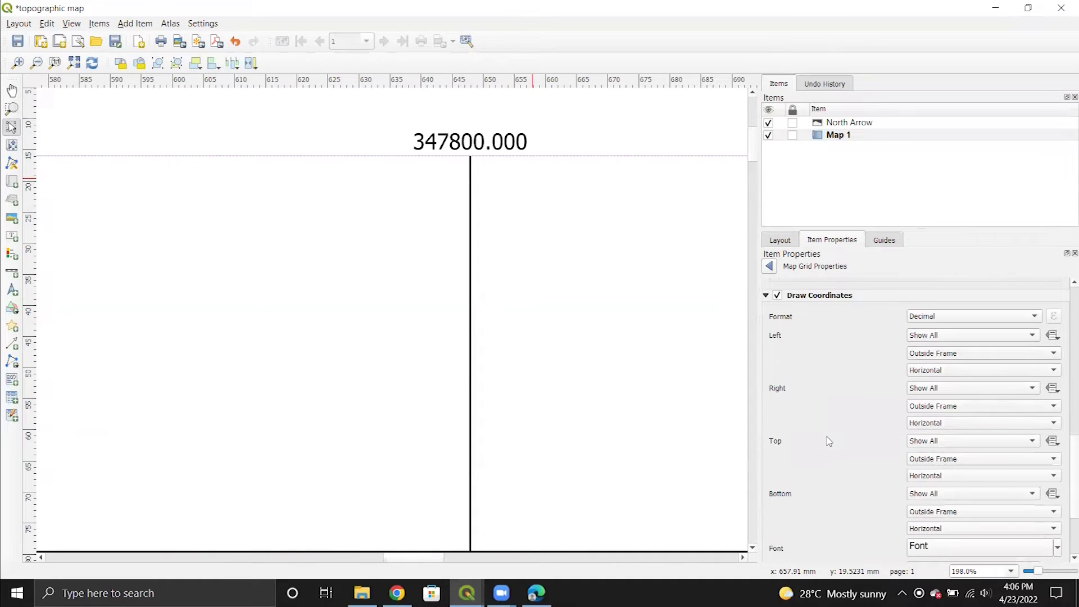
scroll(528, 387, down, 4)
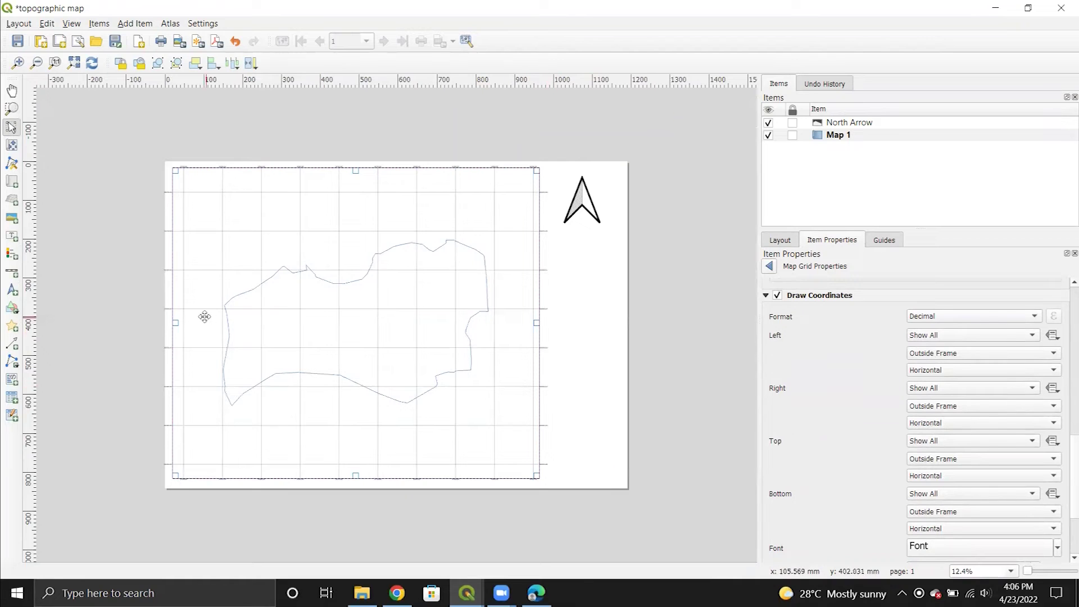
scroll(152, 305, up, 3)
scroll(146, 305, down, 3)
scroll(840, 435, down, 1)
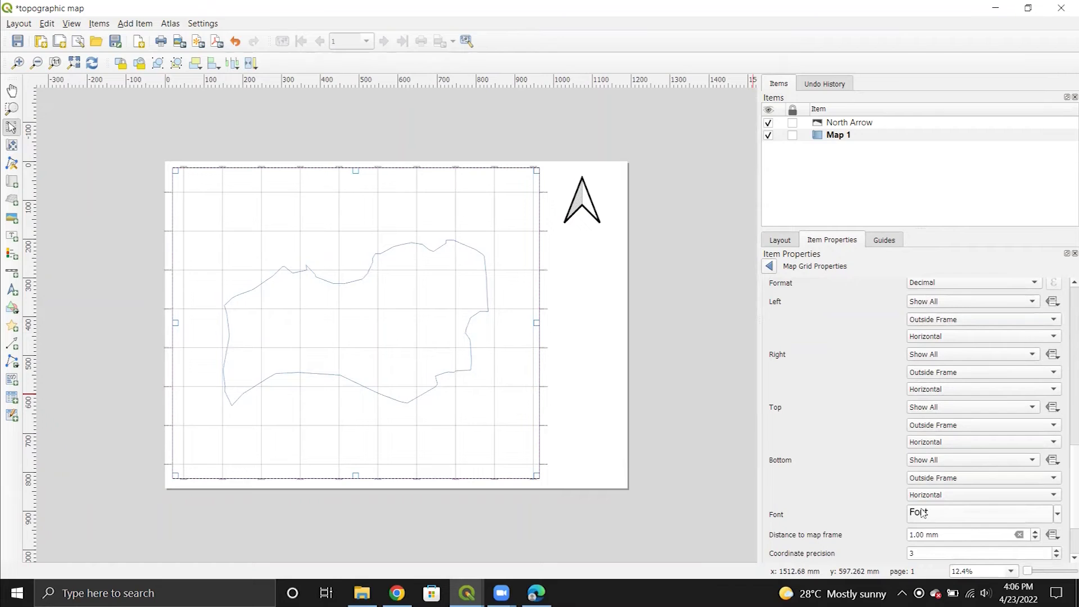
scroll(847, 504, down, 1)
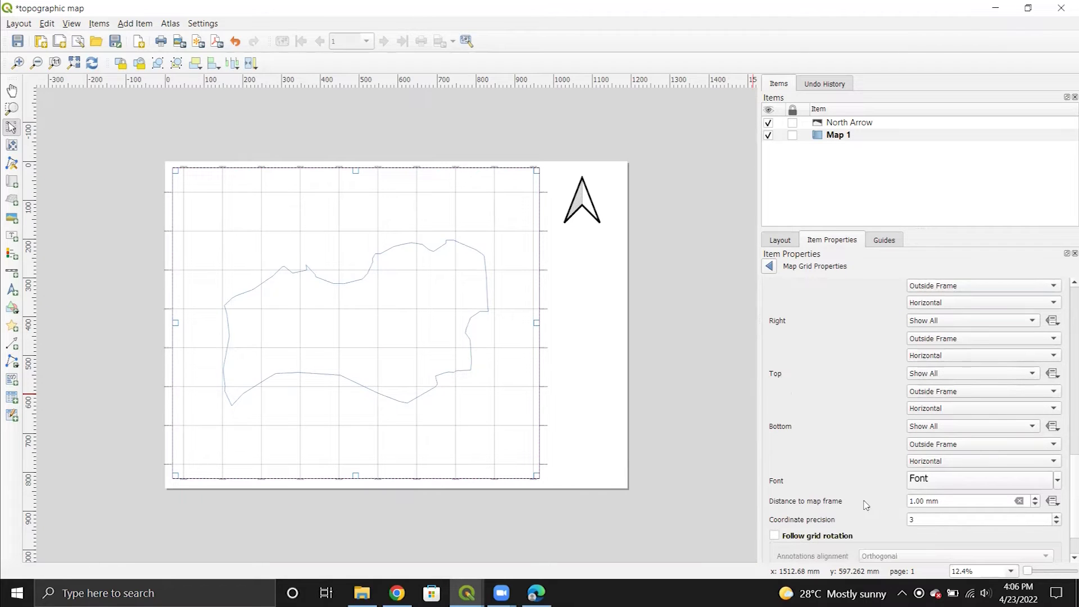
scroll(867, 504, down, 1)
scroll(866, 504, down, 1)
scroll(874, 449, up, 15)
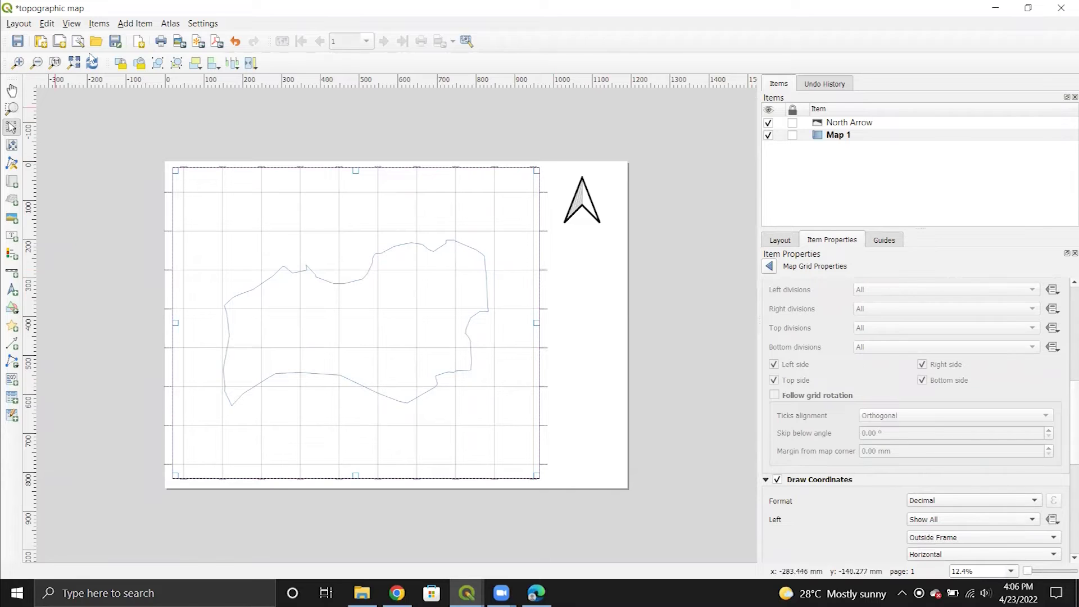
Step: Add a legend inside the lower-right part of the map, below the boundary outline's eastern end
click(143, 28)
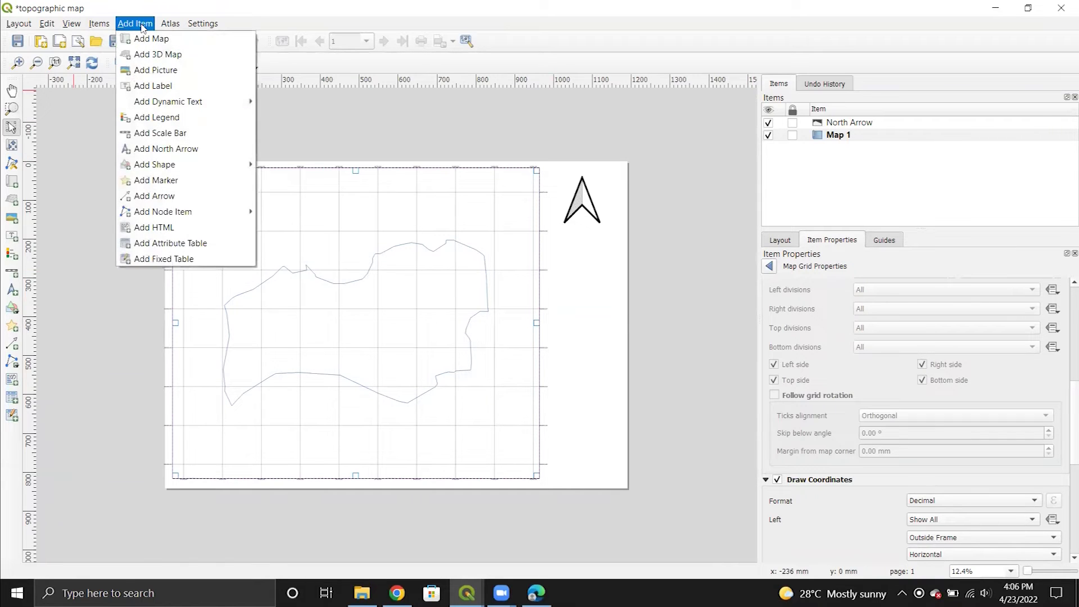
click(197, 120)
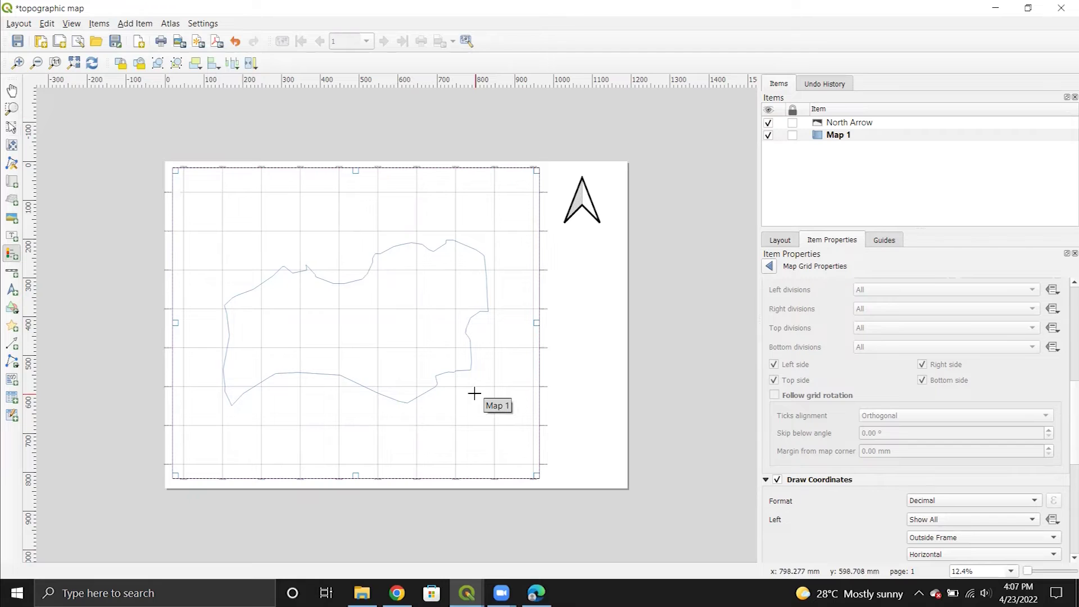
drag(467, 395, 518, 453)
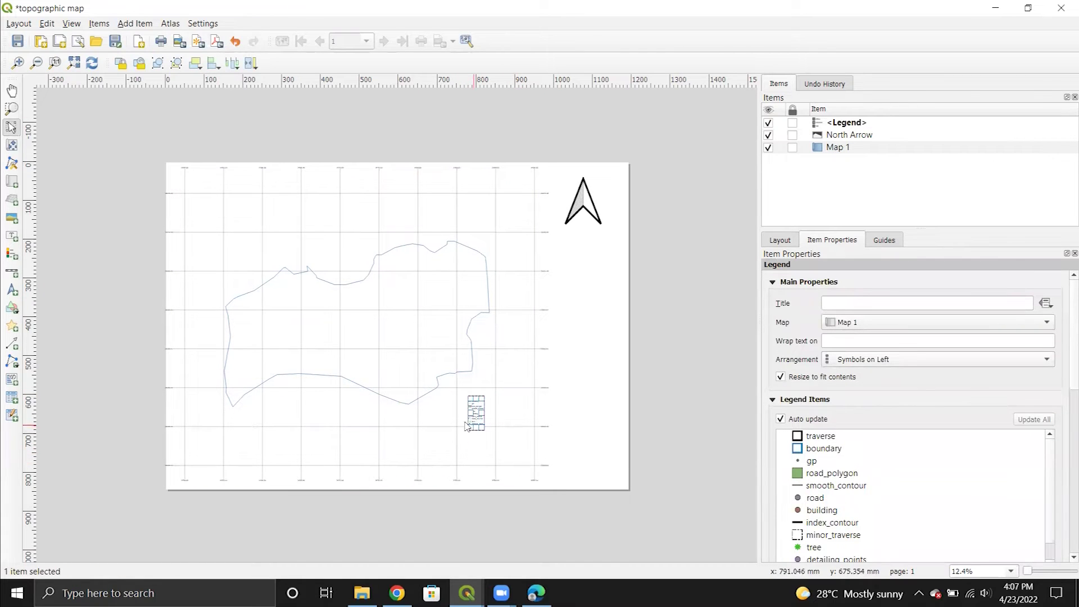
scroll(471, 418, up, 3)
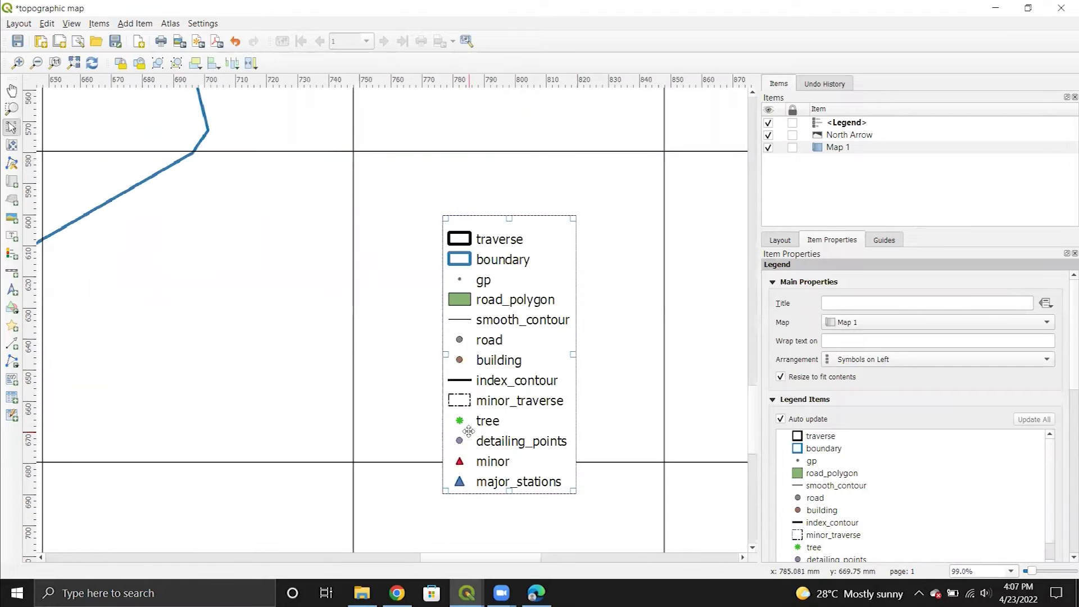
Step: Compare the layer list in the main QGIS project window with the layout legend's items, selecting the traverse entry
mouse_move(467, 593)
click(419, 528)
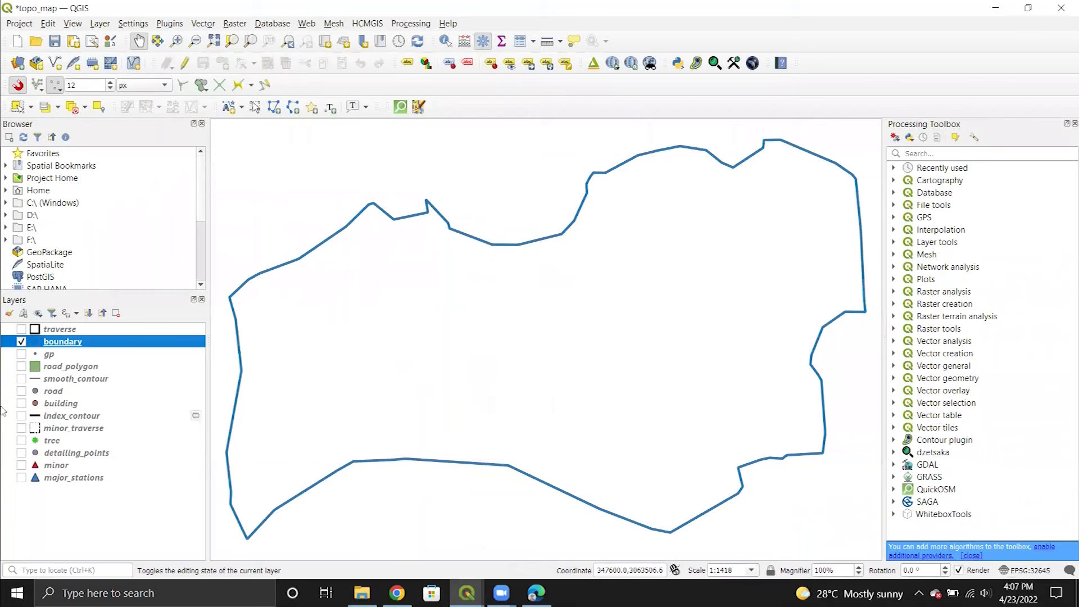
mouse_move(466, 592)
click(554, 541)
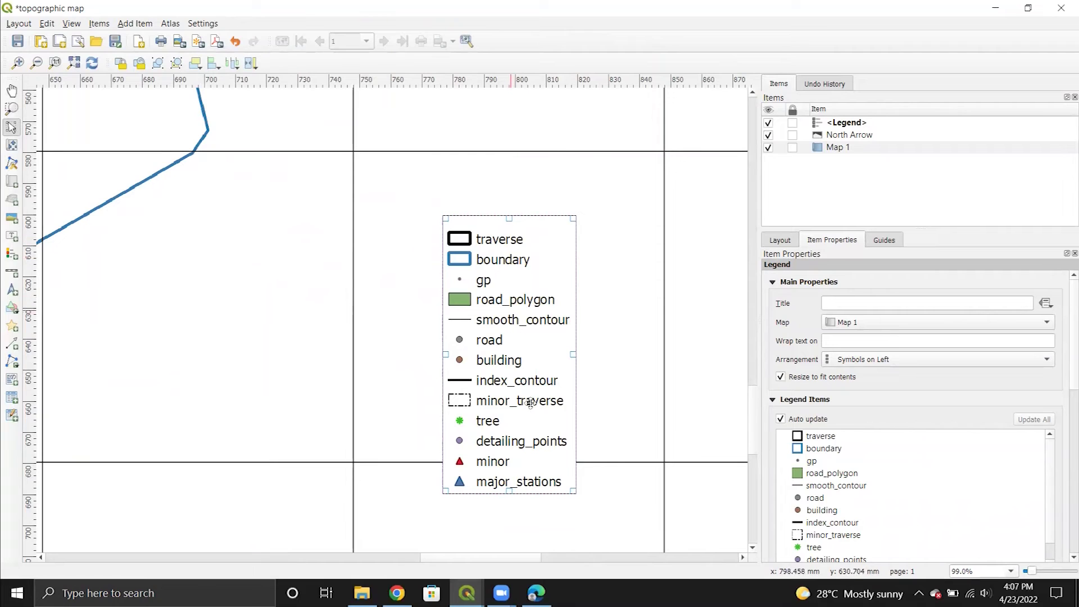
click(828, 439)
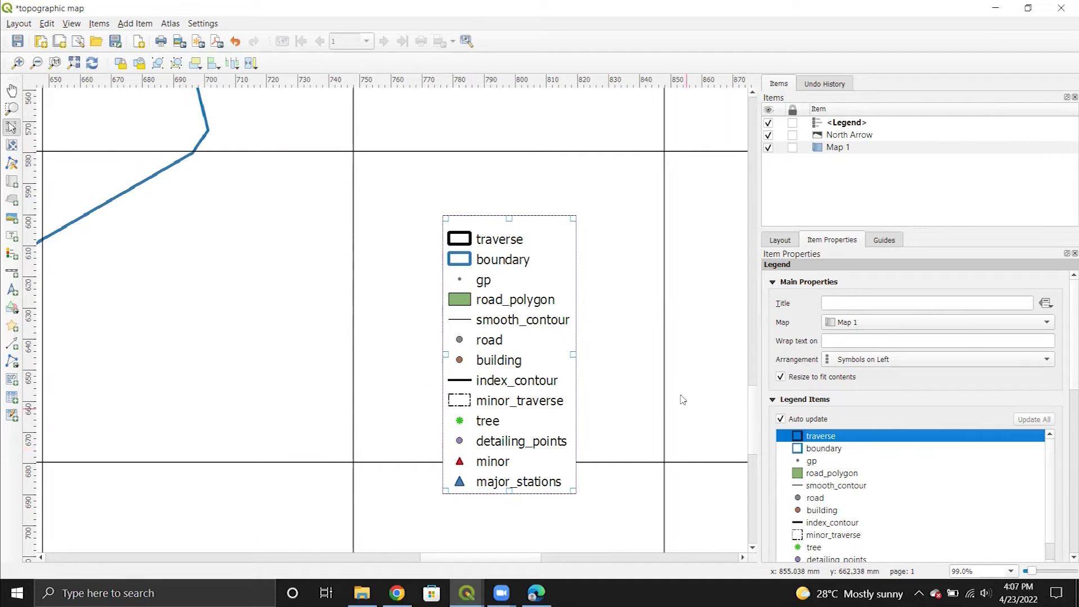
Step: Turn off automatic updating of the legend items and remove the traverse entry from the legend
mouse_move(1048, 470)
mouse_down()
mouse_move(1051, 502)
mouse_move(1055, 474)
mouse_up()
drag(1063, 357, 1064, 390)
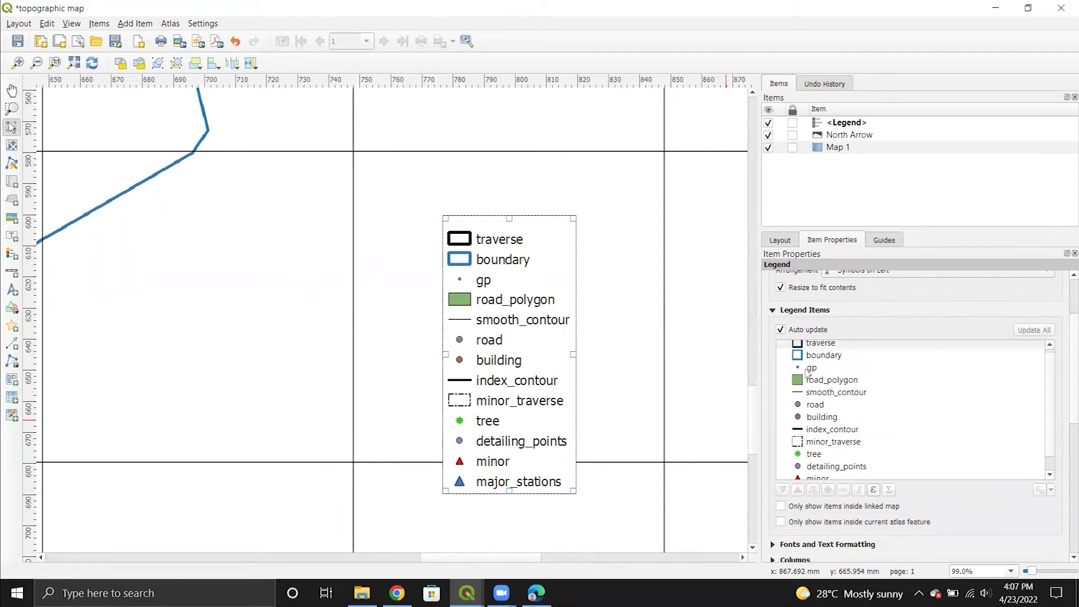
scroll(809, 366, up, 1)
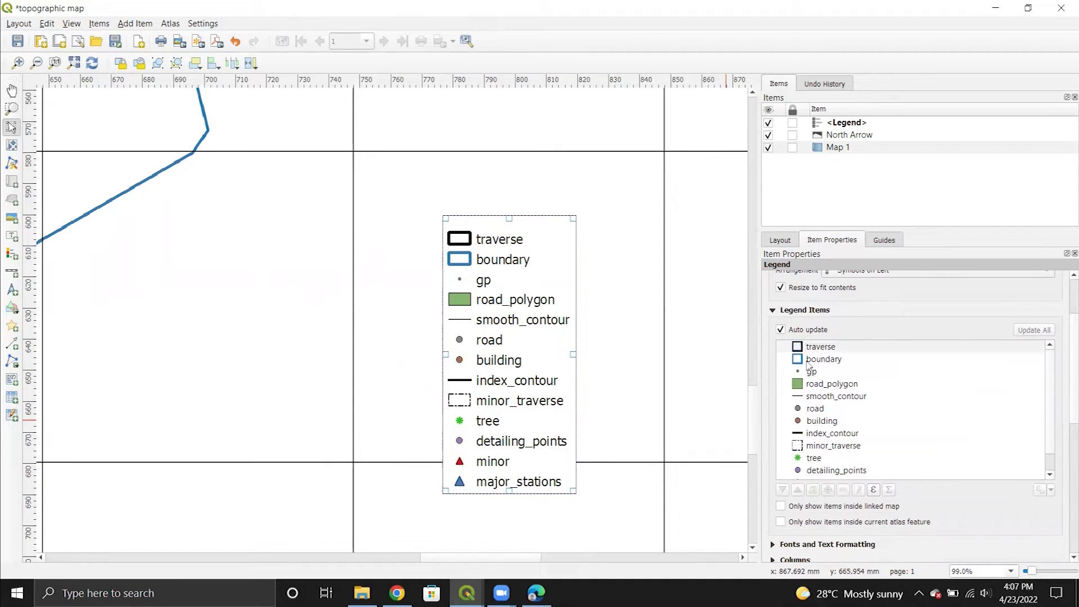
click(781, 330)
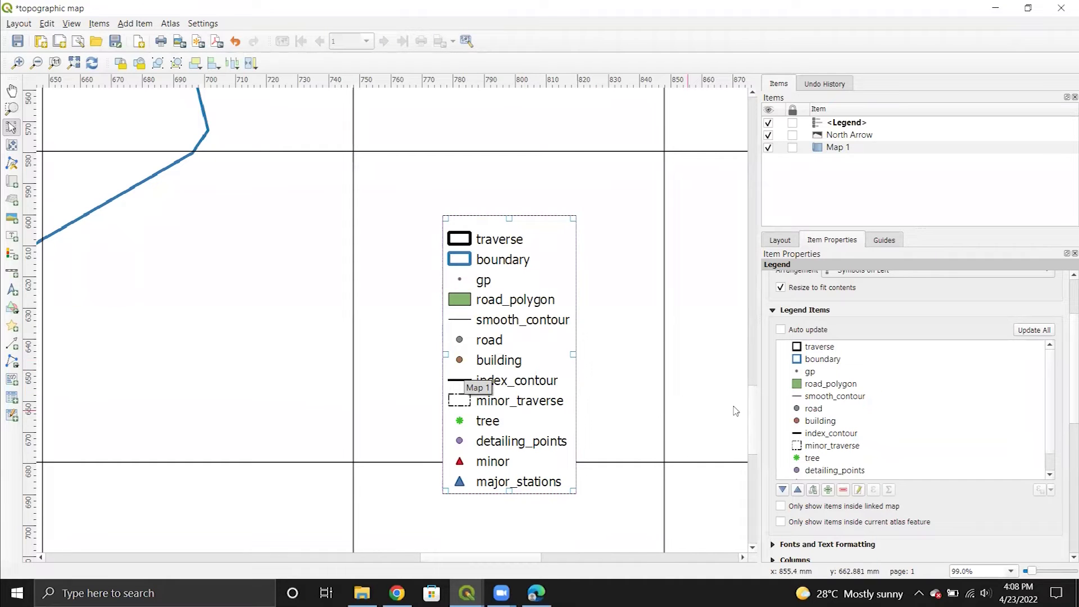
click(813, 348)
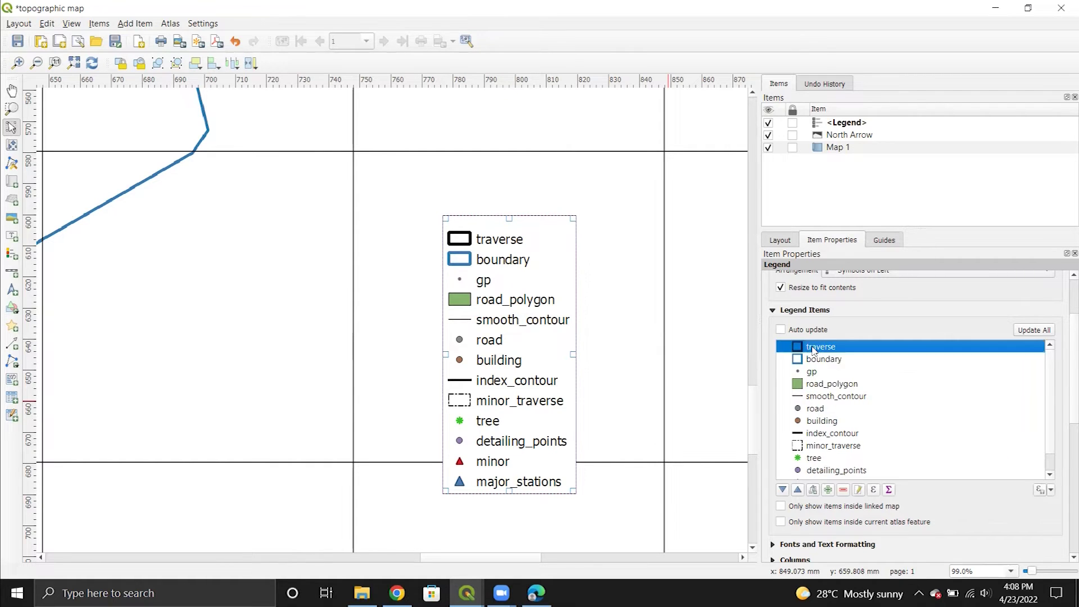
click(843, 491)
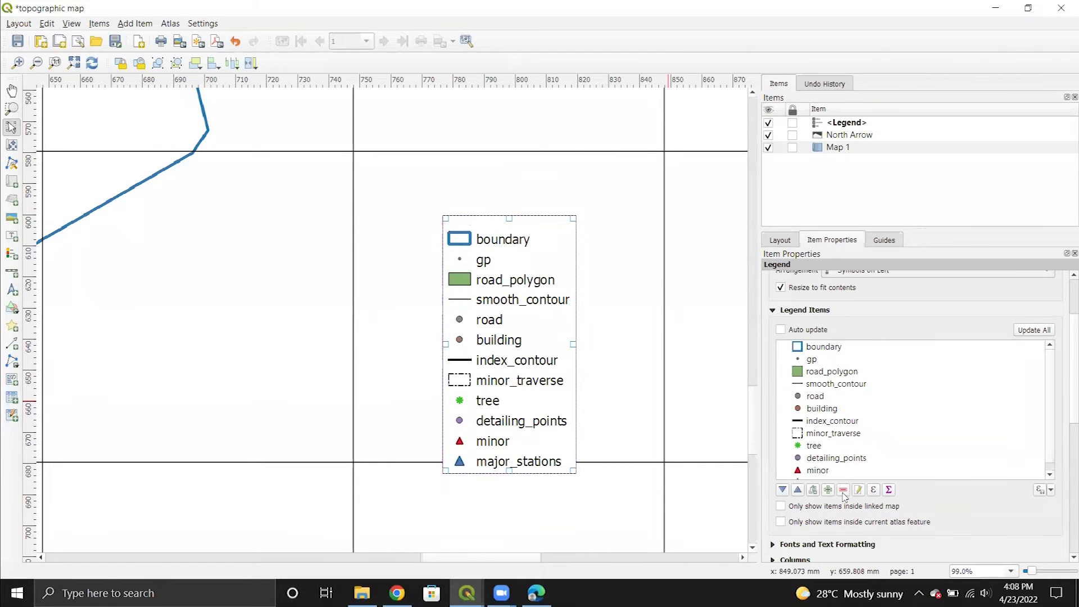
Step: Relabel the legend's gp entry as "ground point" and its road_polygon entry as "road"
double_click(814, 360)
double_click(805, 300)
text(ground point)
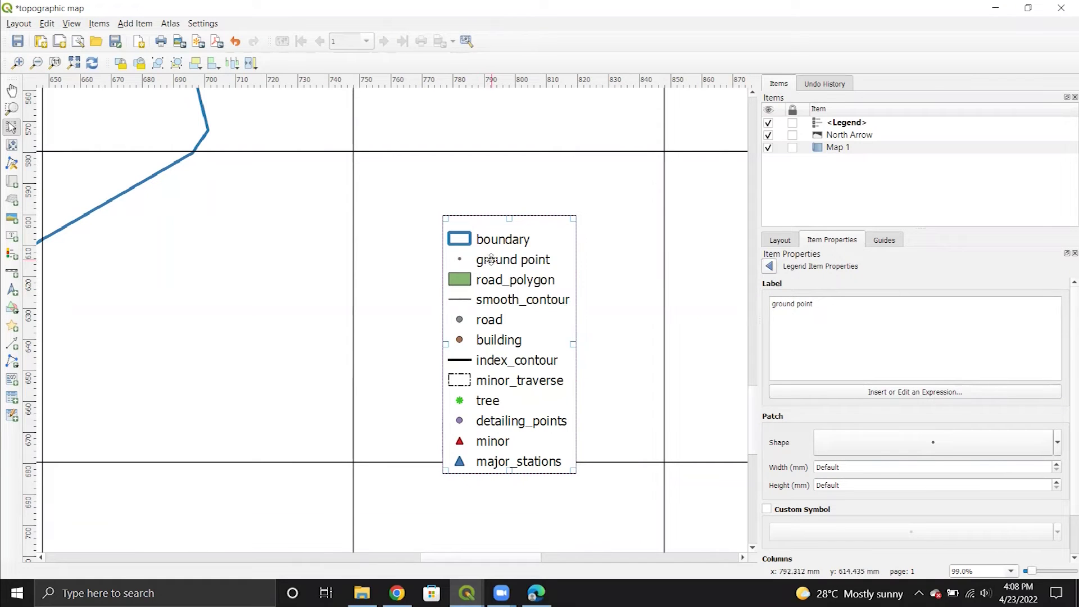
click(769, 266)
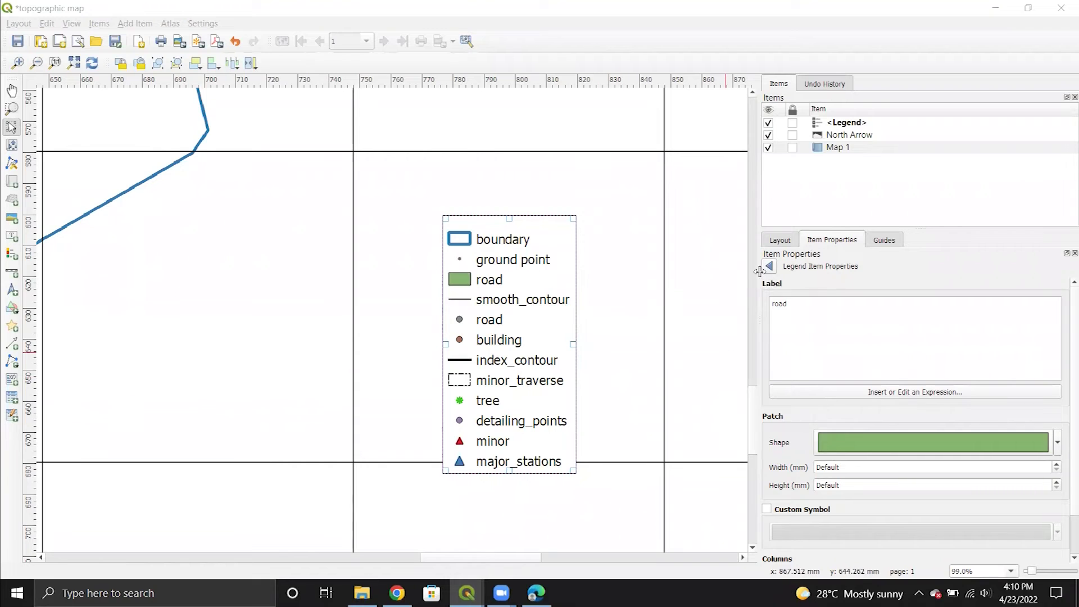
click(771, 268)
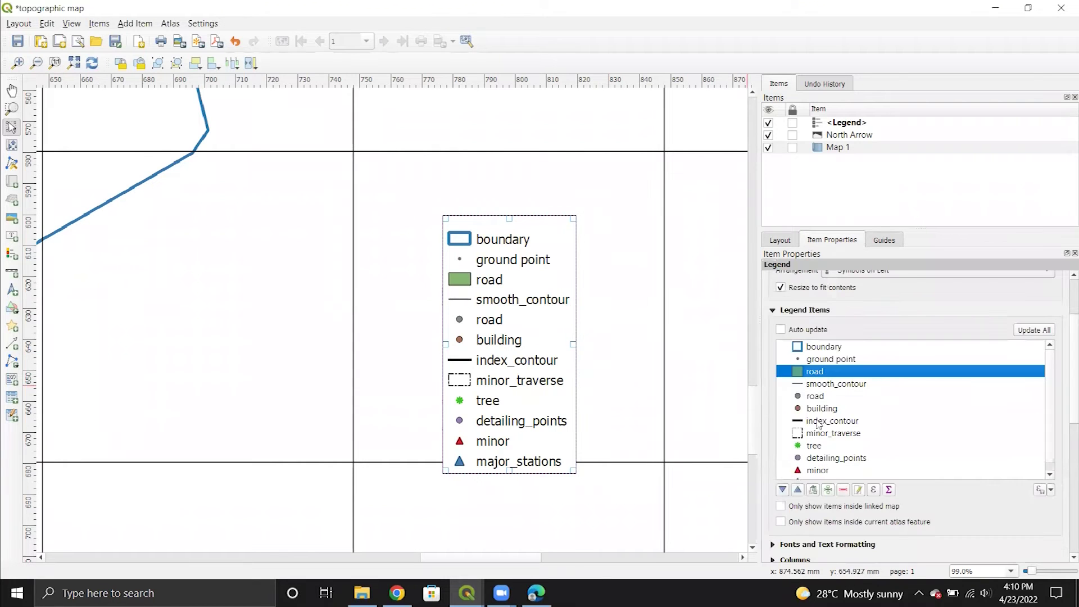
Step: Shorten the smooth_contour entry's label in the legend to "contour"
click(827, 387)
double_click(827, 386)
double_click(800, 306)
shift+click(778, 304)
shift+click(772, 304)
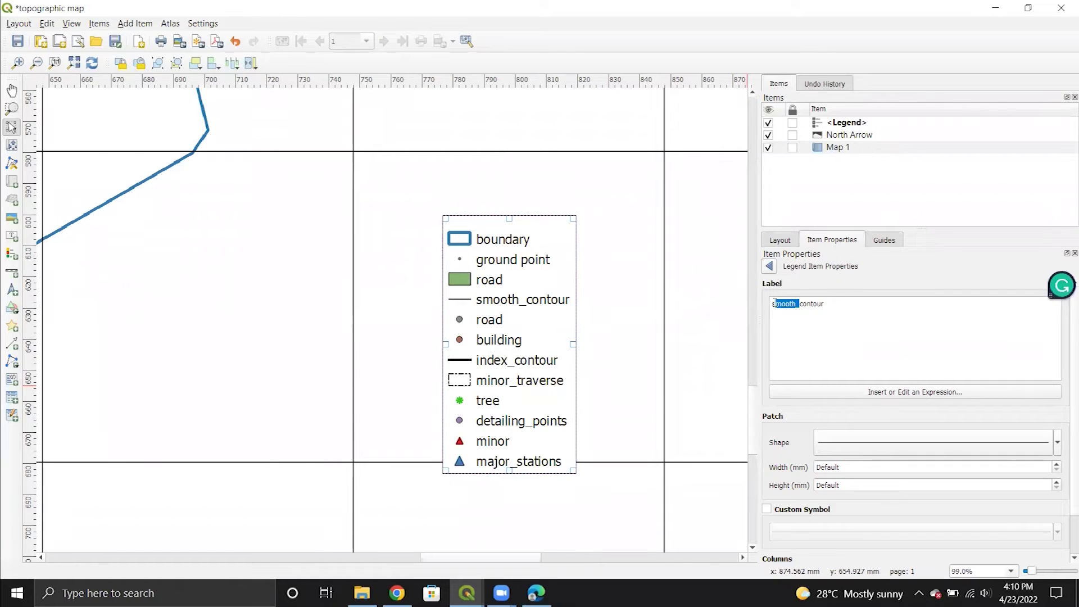
key(BackSpace)
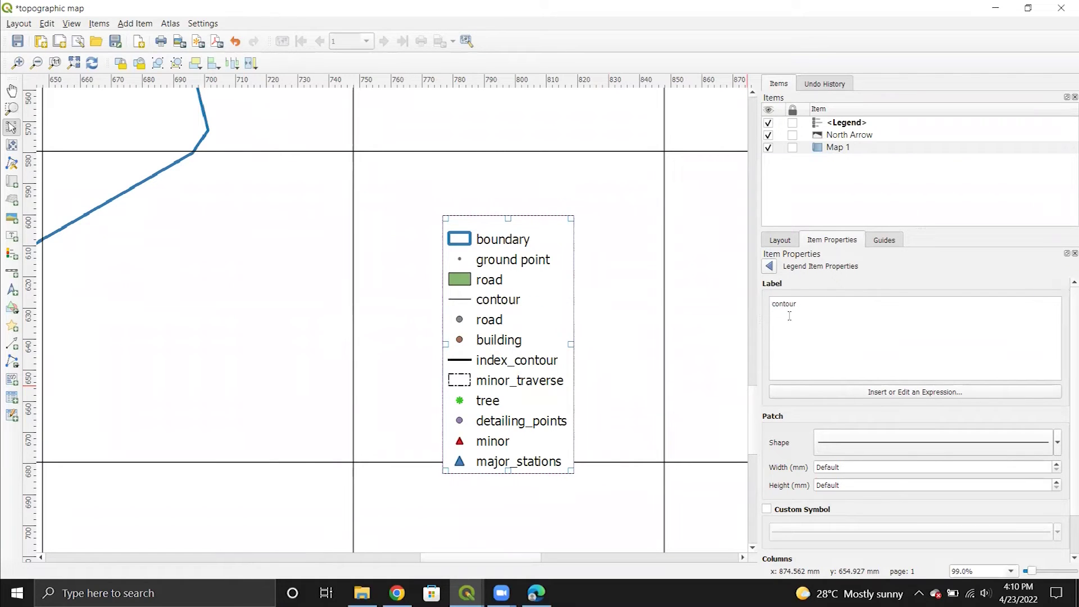
click(769, 266)
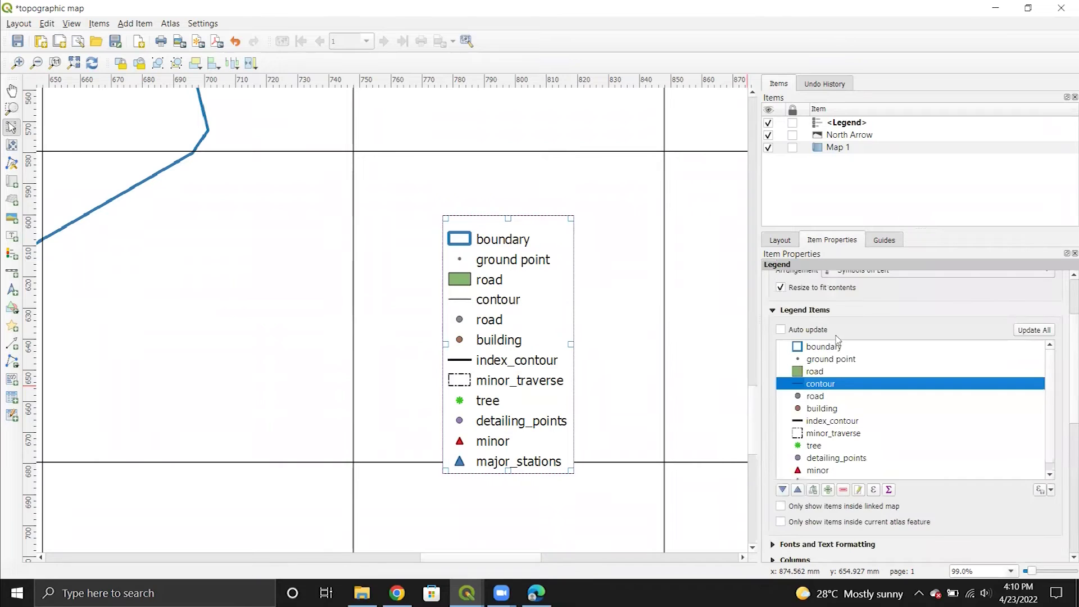
Step: Remove the road entry with the point symbol and the building entry from the legend
click(818, 397)
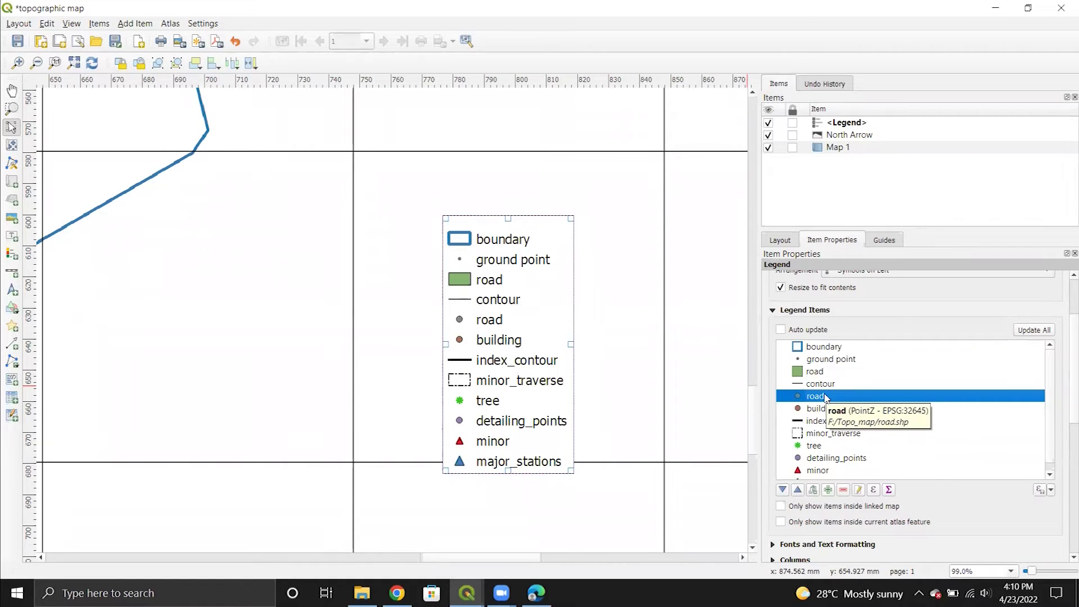
click(824, 410)
click(823, 397)
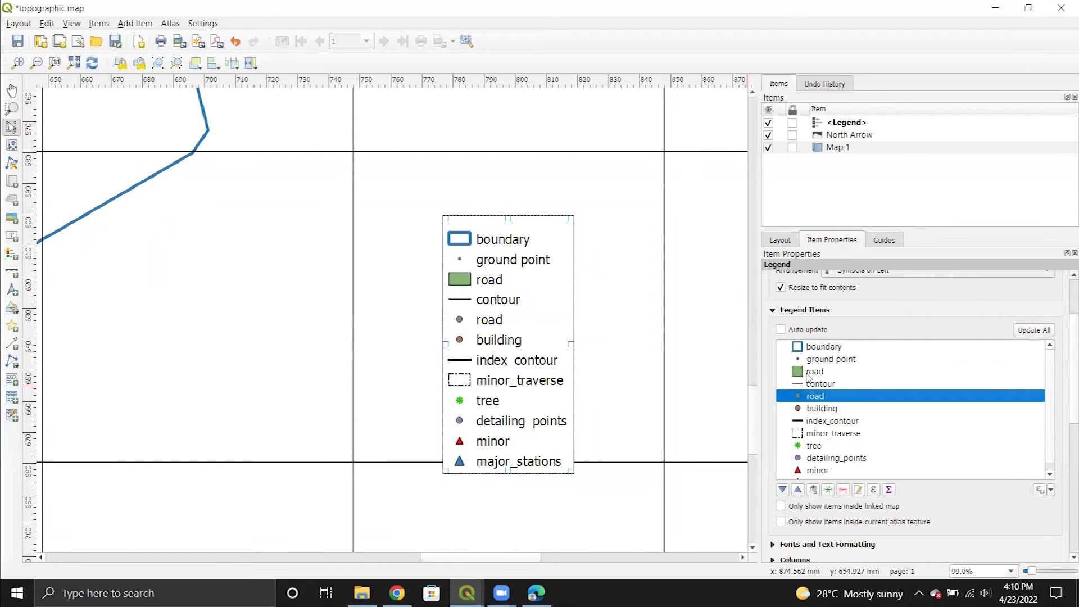
click(843, 489)
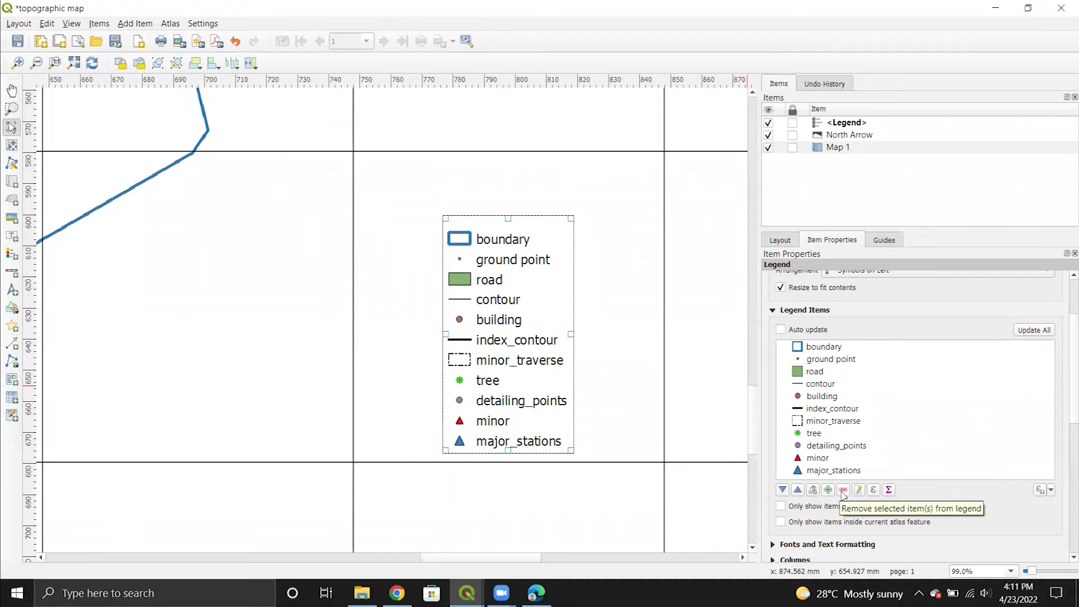
click(821, 398)
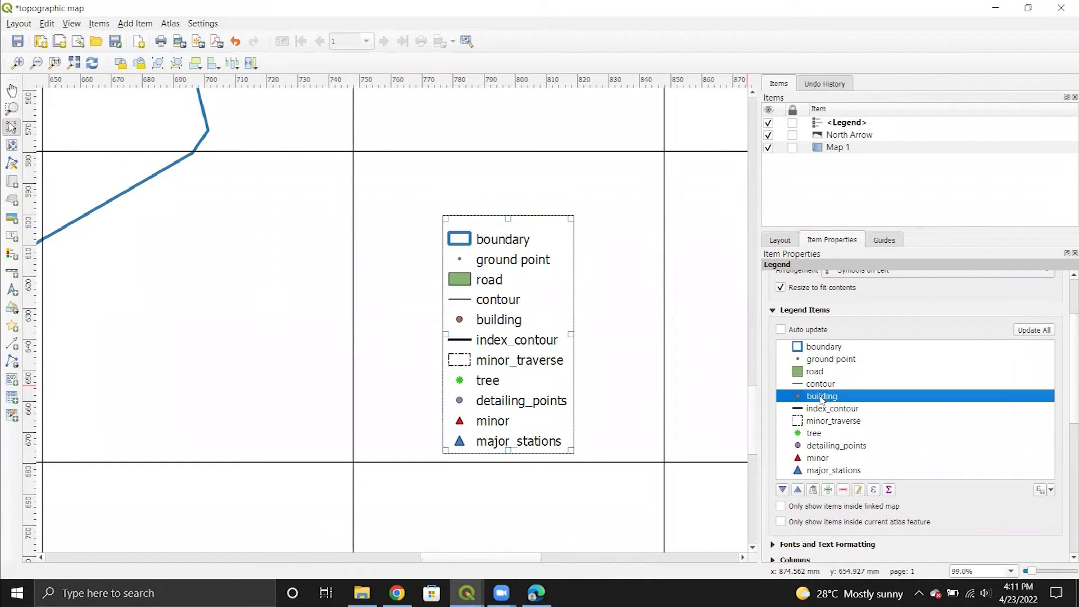
click(842, 490)
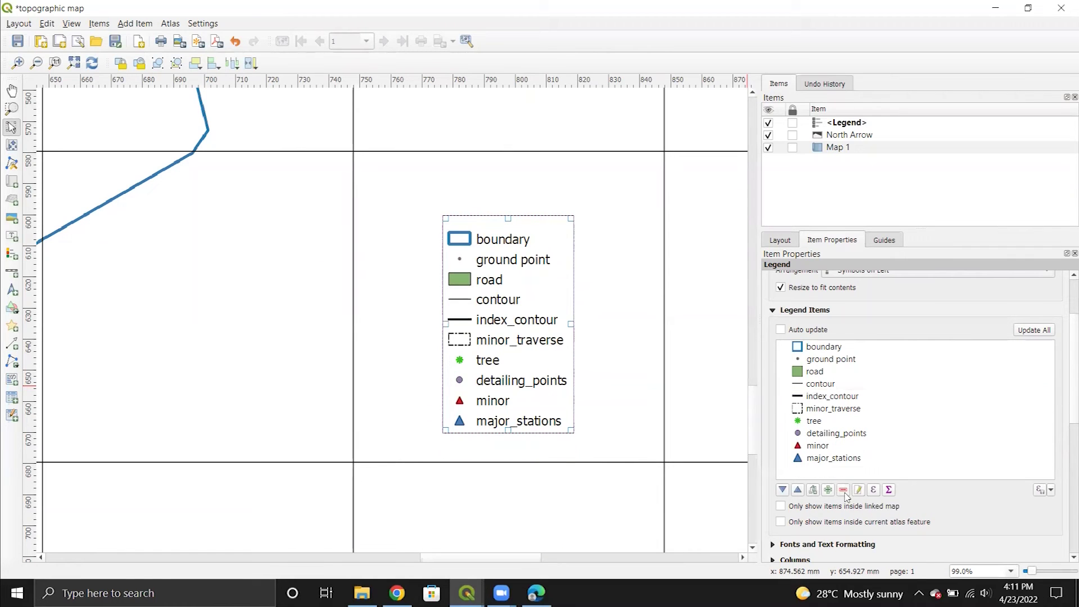
Step: Remove the detailing_points entry from the legend, keeping index_contour, minor_traverse and tree
click(820, 397)
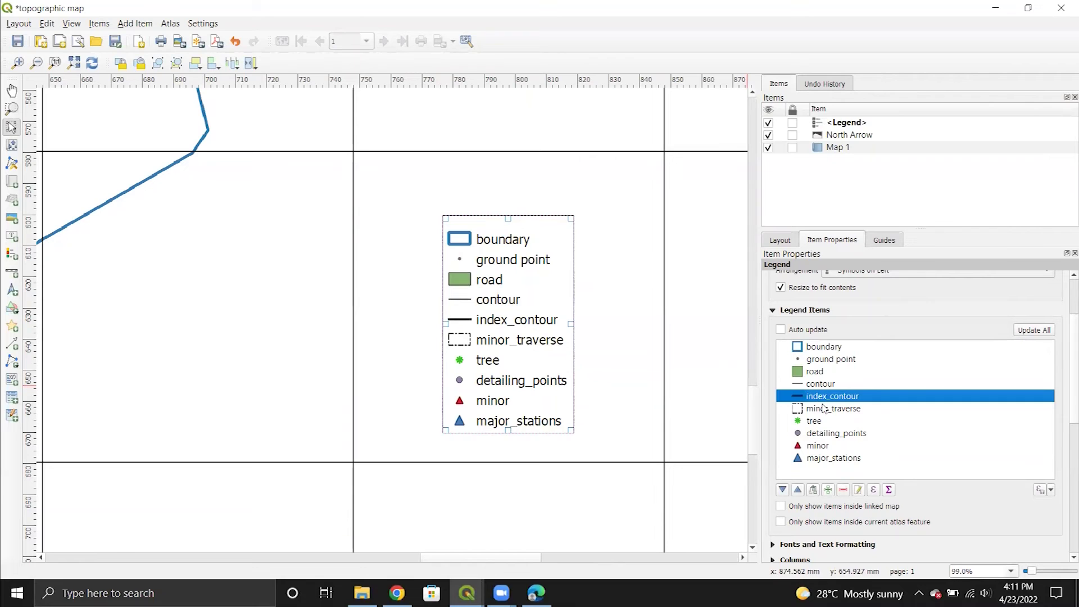
click(818, 412)
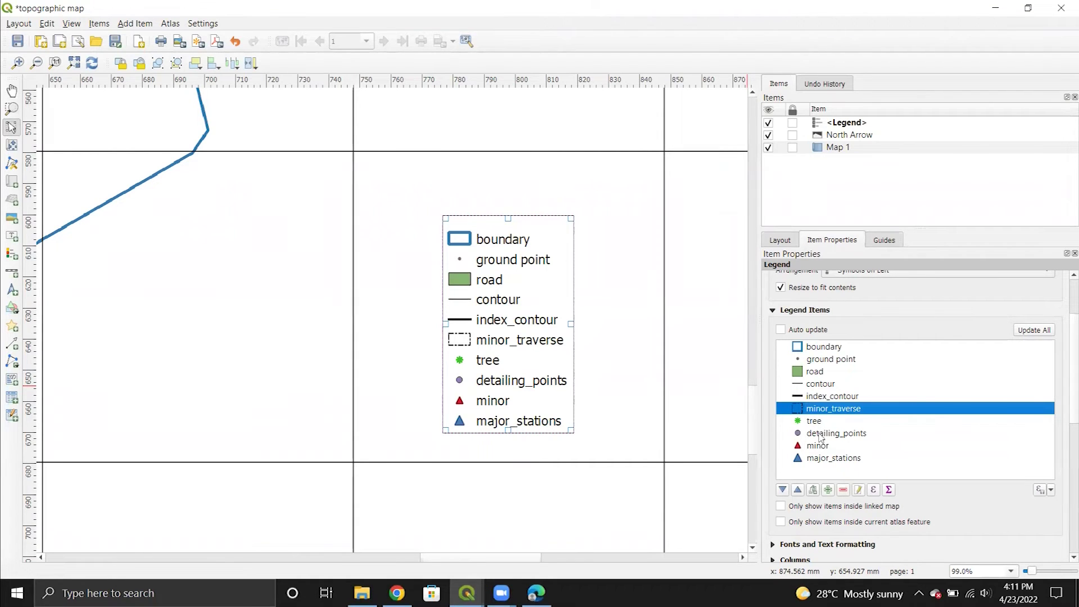
click(820, 438)
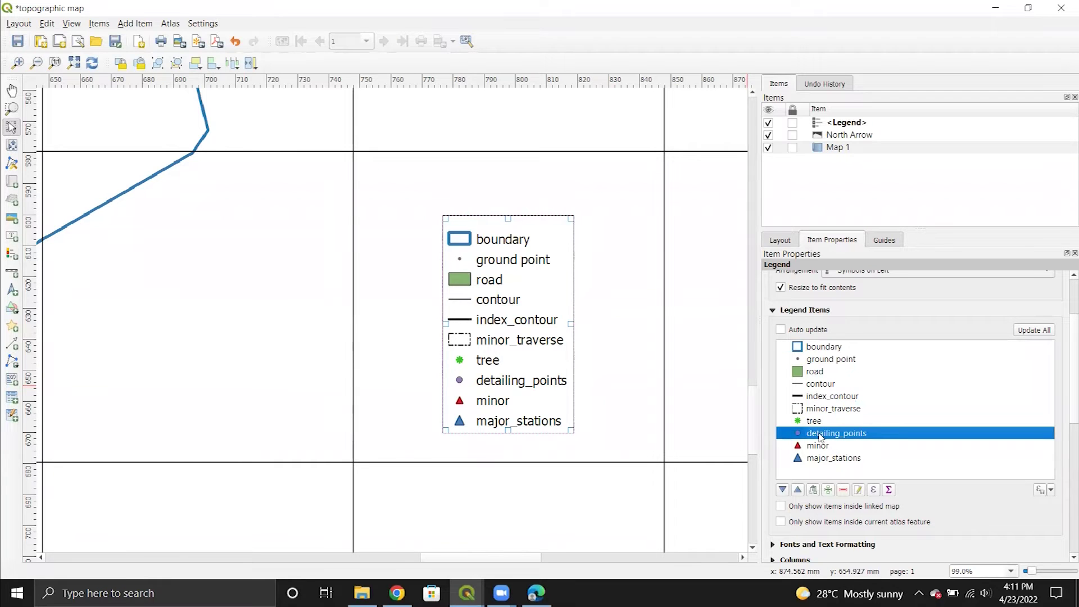
click(845, 490)
Step: Relabel the legend's minor entry as "minor station"
click(822, 434)
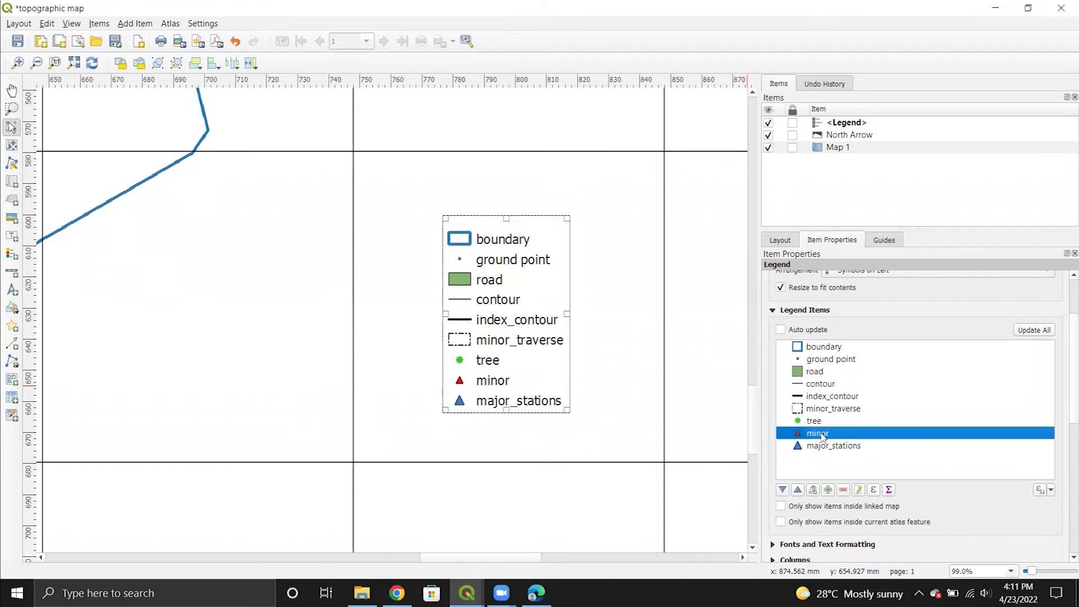
double_click(822, 434)
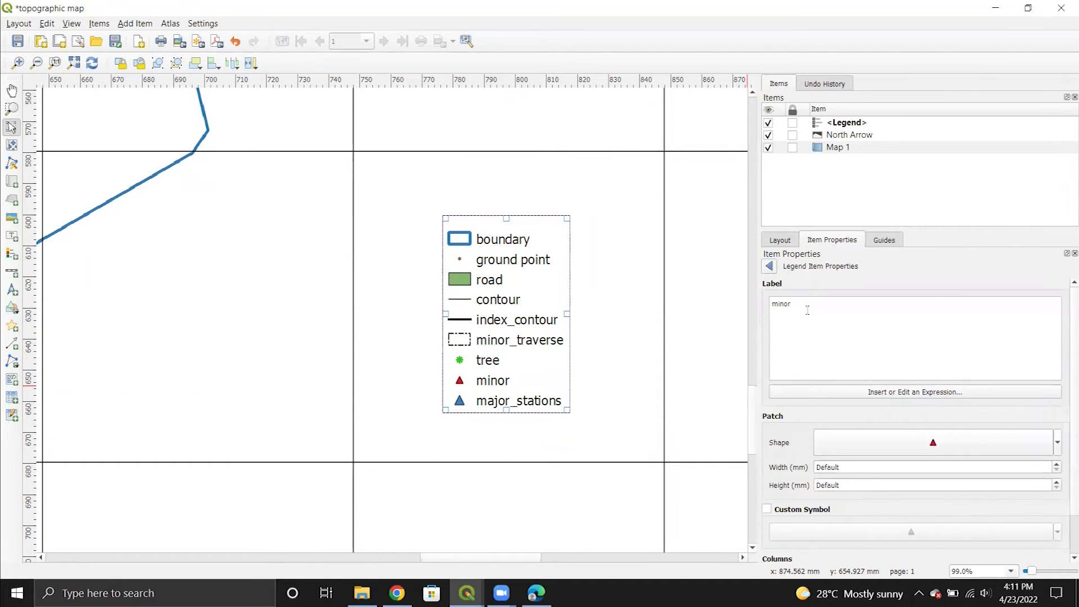
text(stations)
key(BackSpace)
click(769, 267)
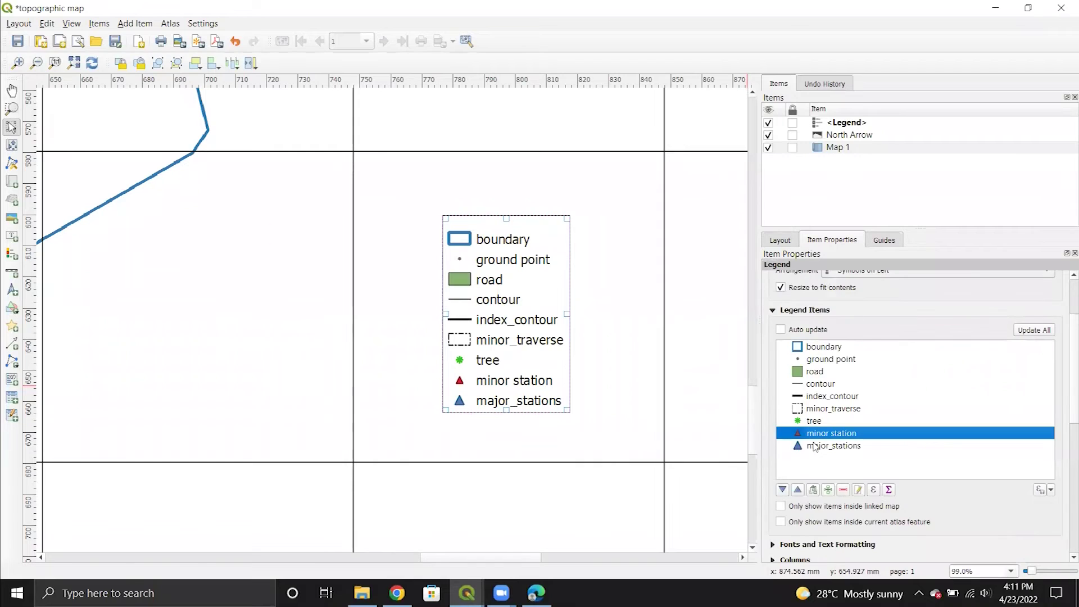
Step: Relabel the legend's major_stations entry as "major station"
double_click(815, 445)
key(Left)
key(Left)
key(Left)
key(Left)
key(Left)
key(Left)
key(Left)
key(Left)
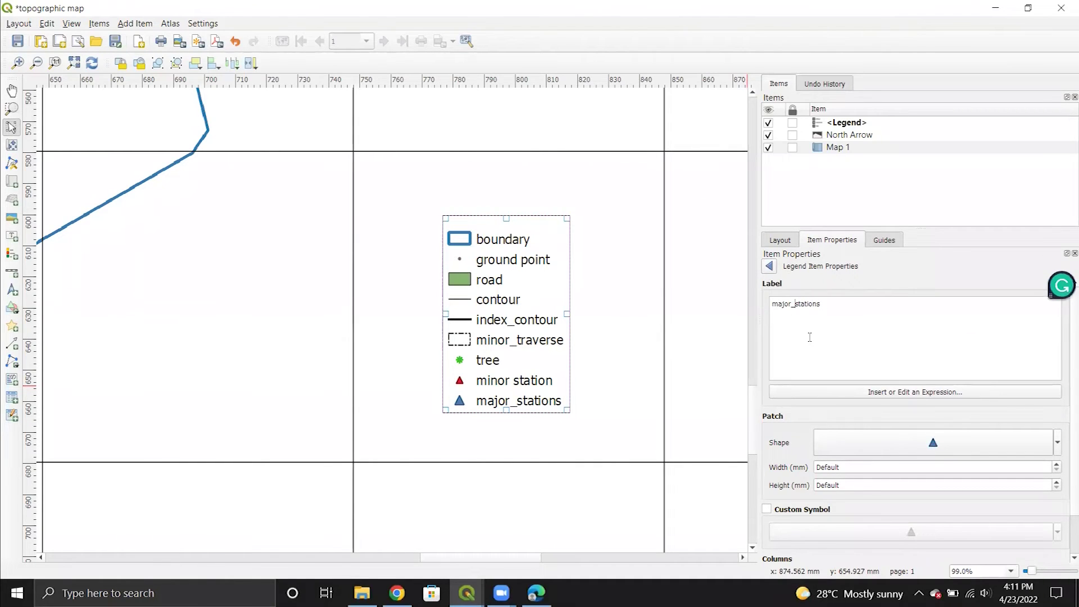
key(BackSpace)
key(End)
key(BackSpace)
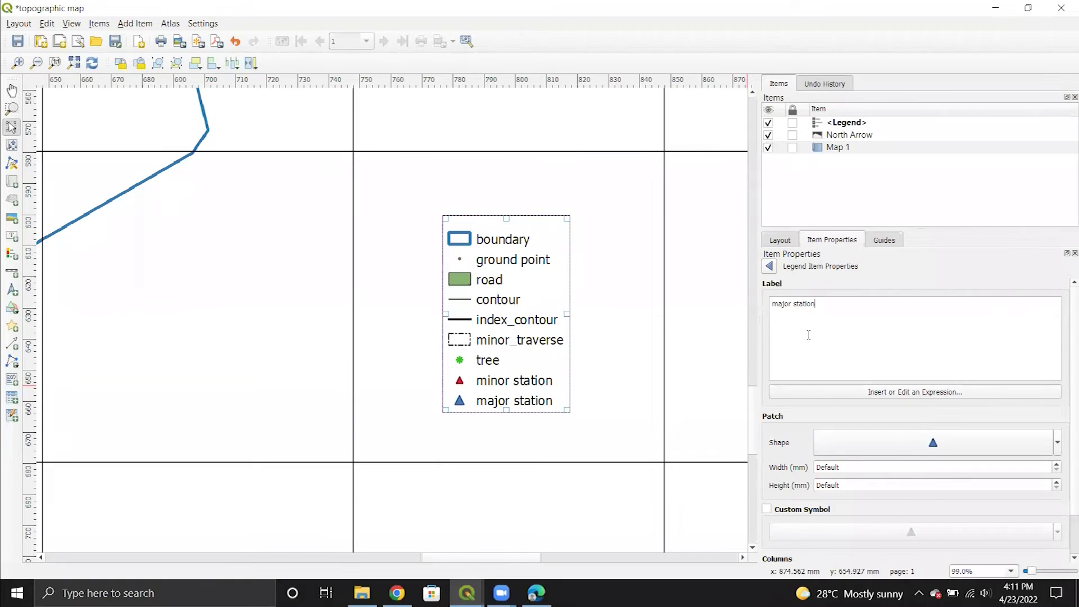
click(770, 266)
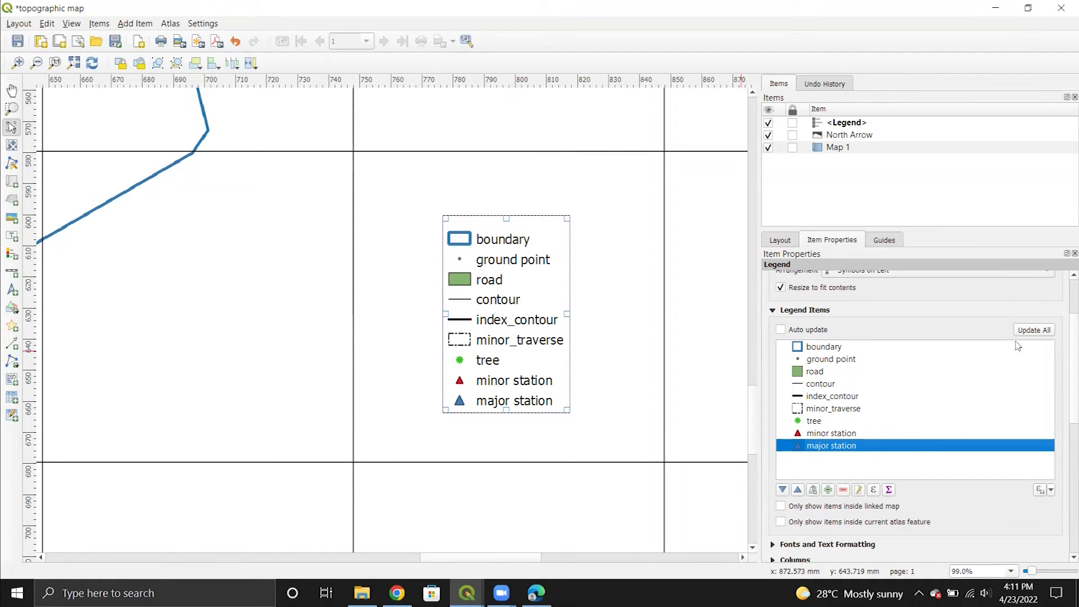
Step: Enlarge the legend's box beyond its entries, extending its lower edge to the horizontal grid line beneath it
scroll(851, 531, down, 5)
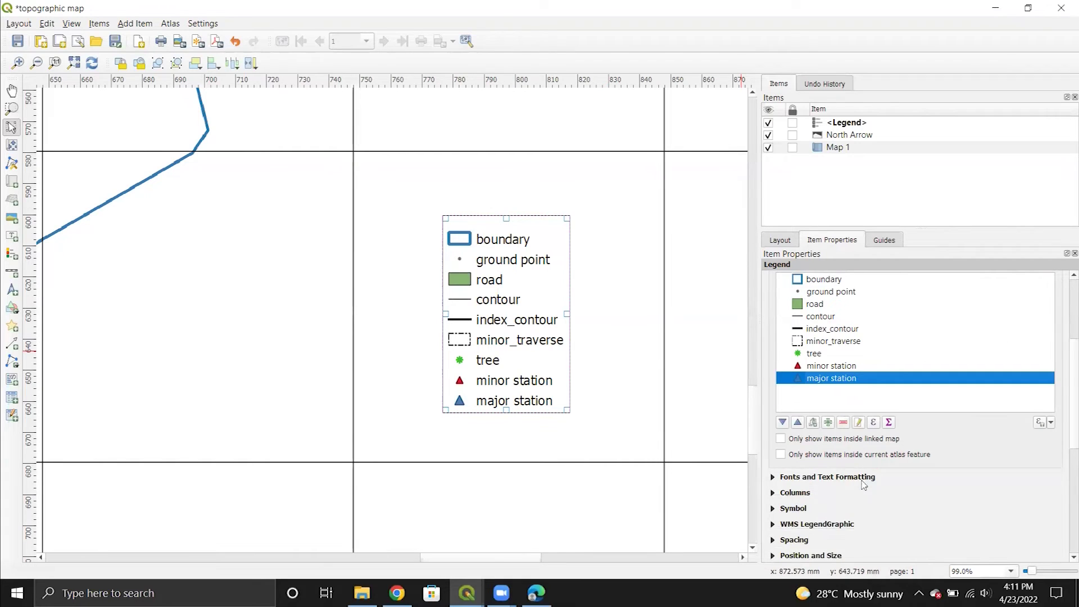
scroll(849, 470, down, 3)
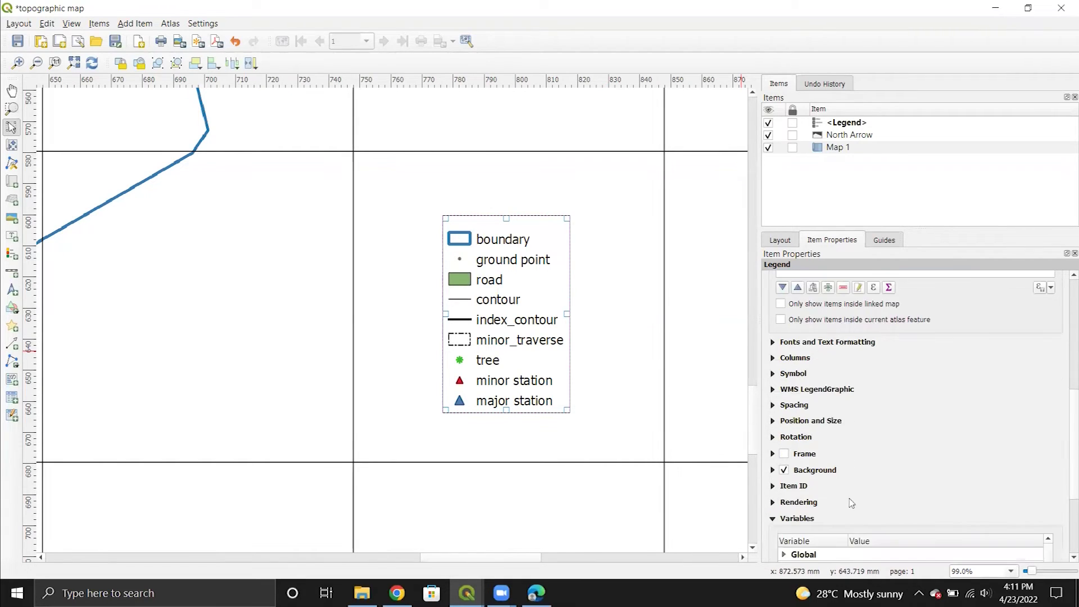
scroll(824, 427, up, 8)
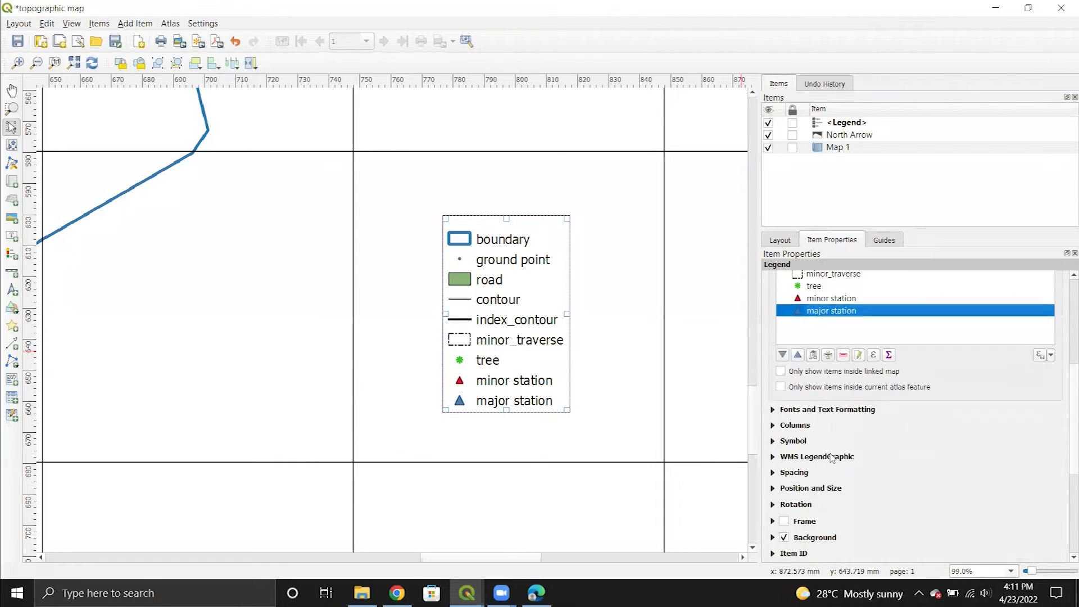
scroll(773, 315, up, 1)
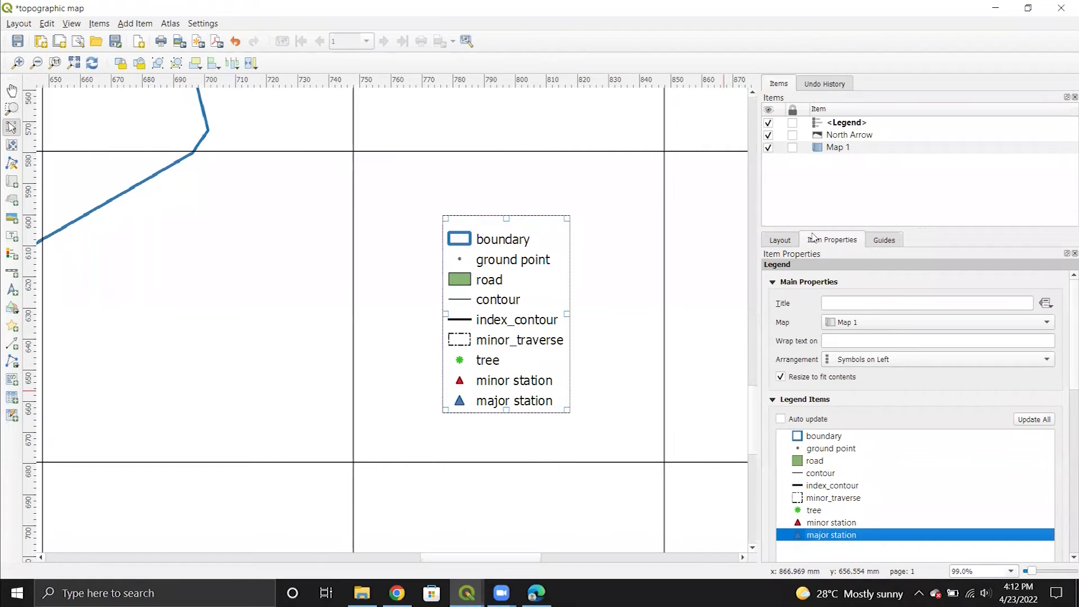
scroll(562, 332, down, 1)
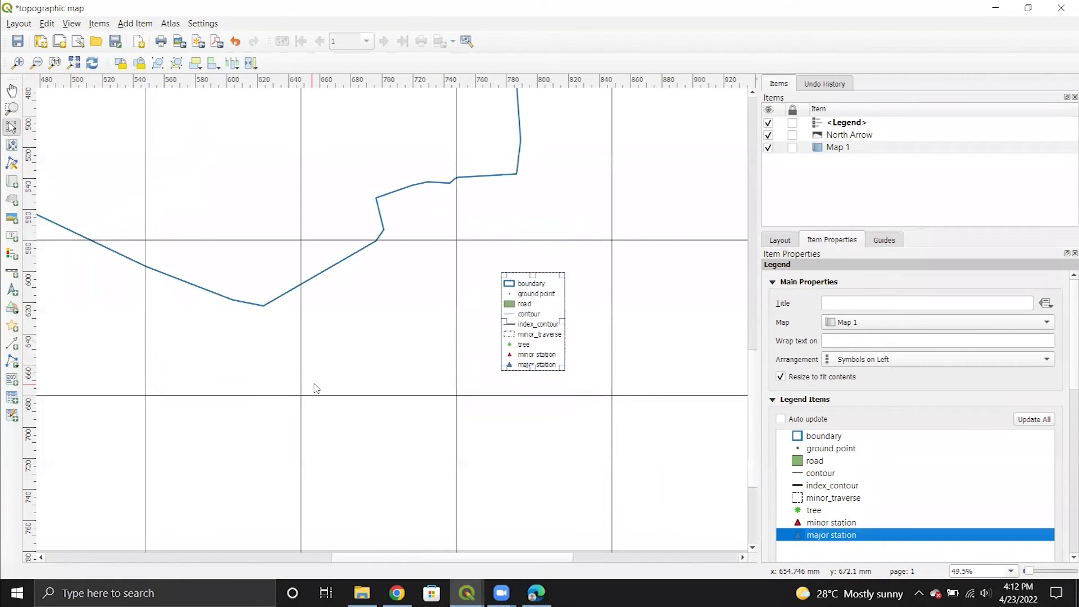
scroll(309, 386, down, 1)
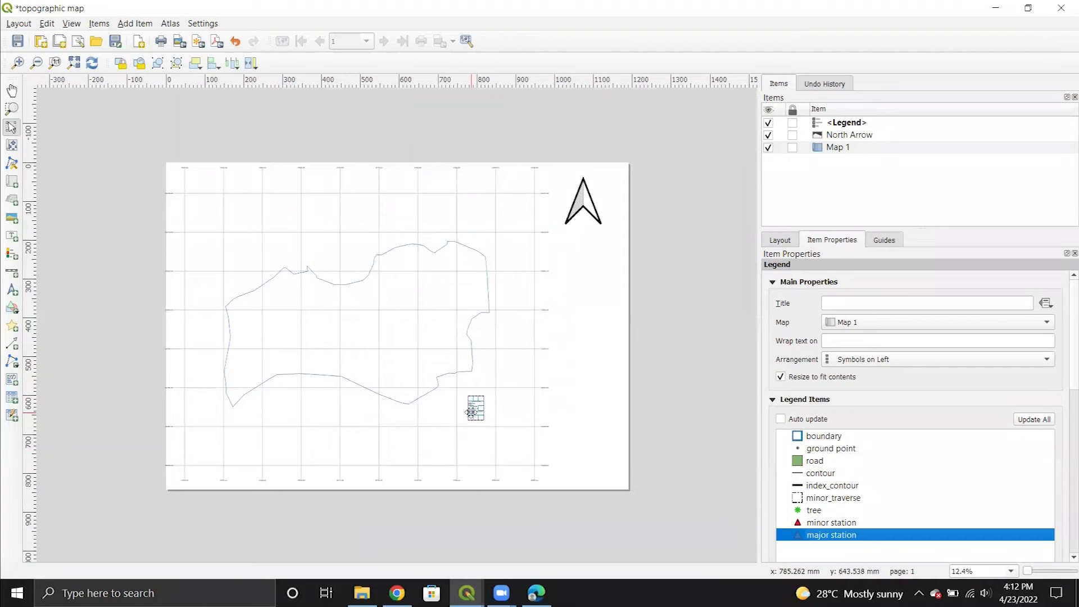
scroll(470, 411, up, 2)
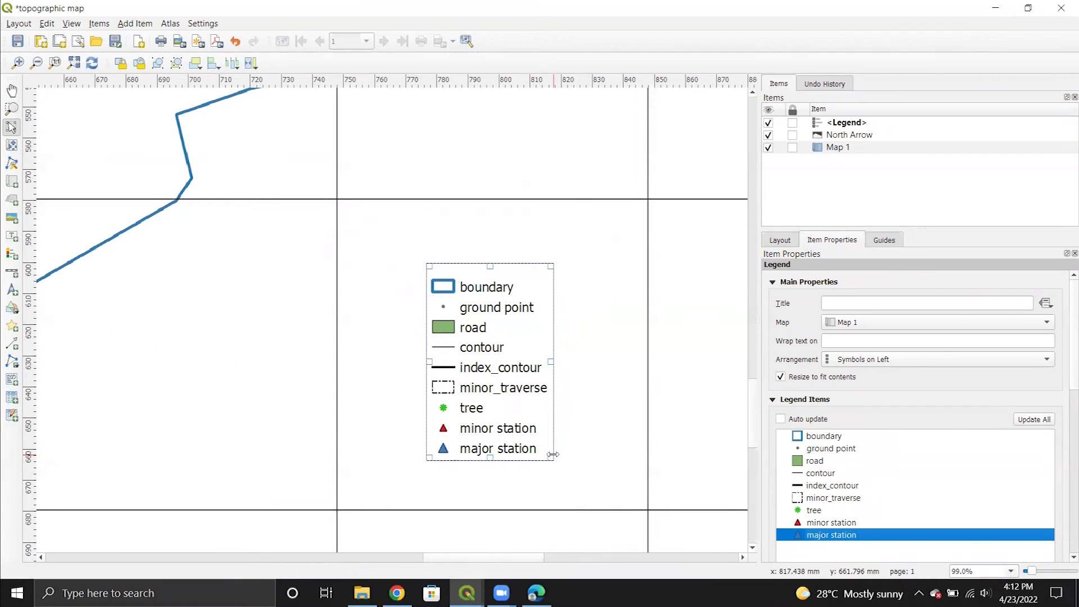
drag(552, 459, 623, 516)
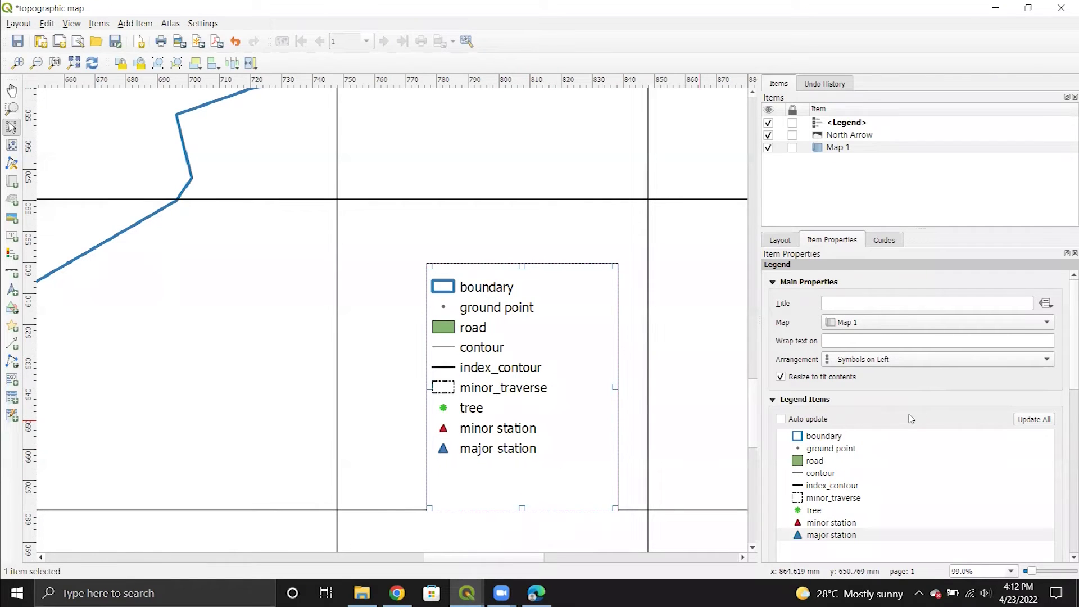
scroll(800, 321, down, 2)
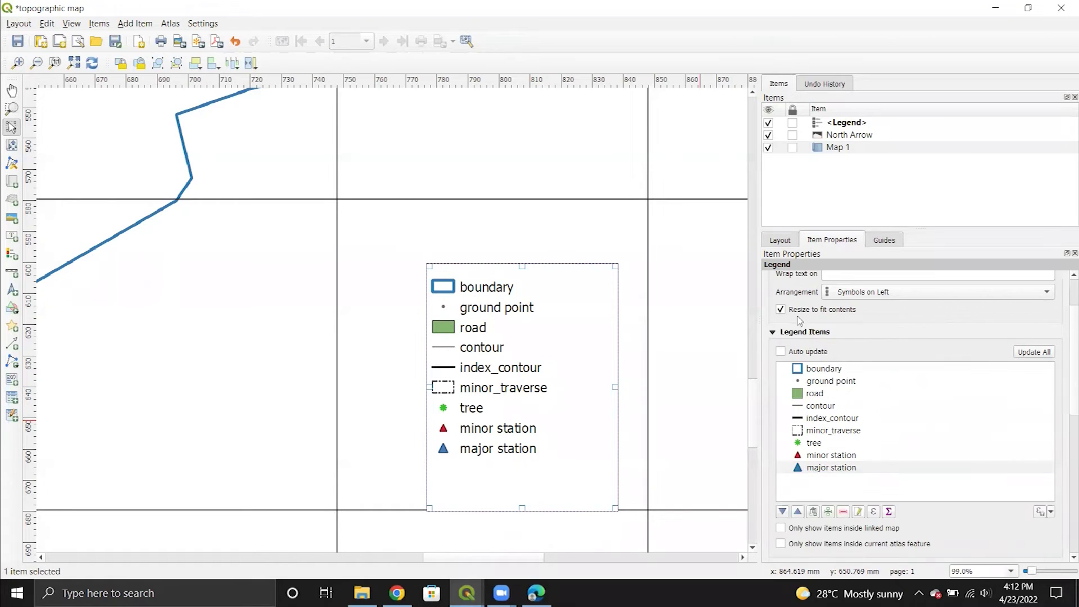
scroll(784, 330, up, 2)
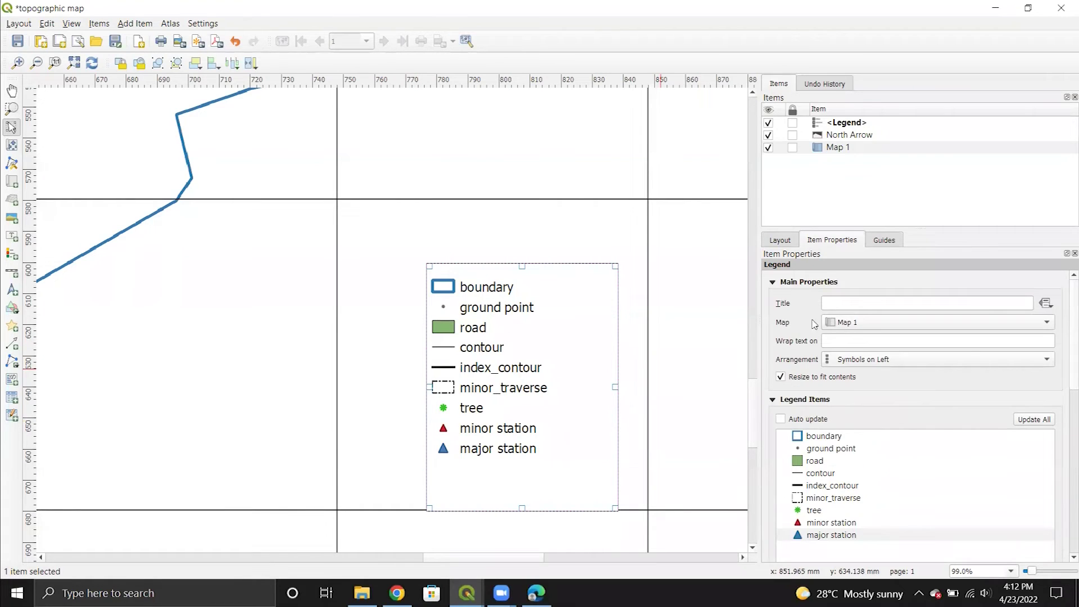
scroll(785, 354, down, 1)
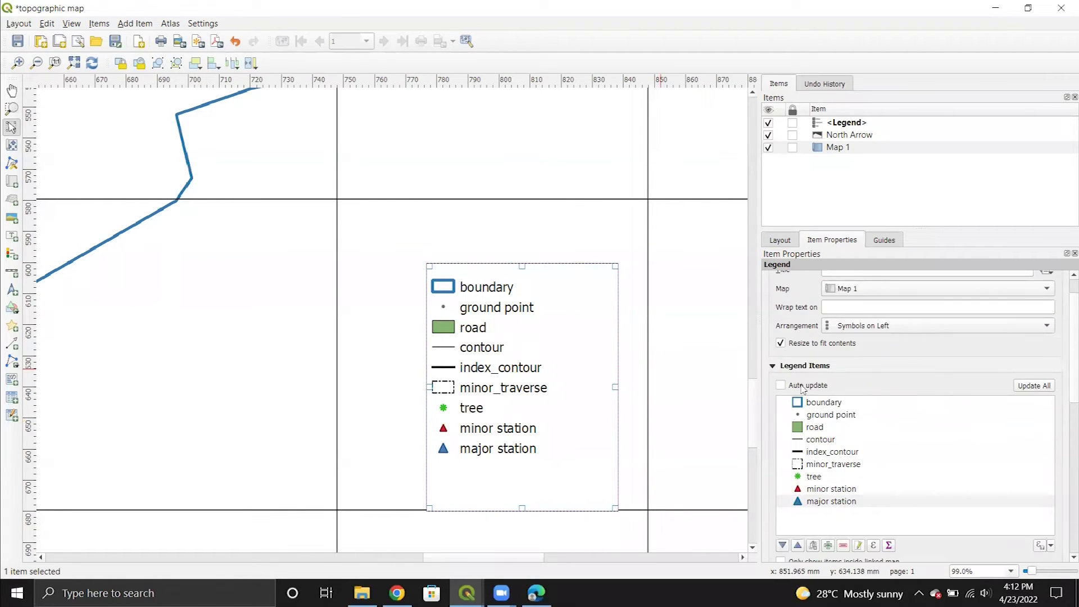
scroll(803, 389, down, 4)
click(773, 466)
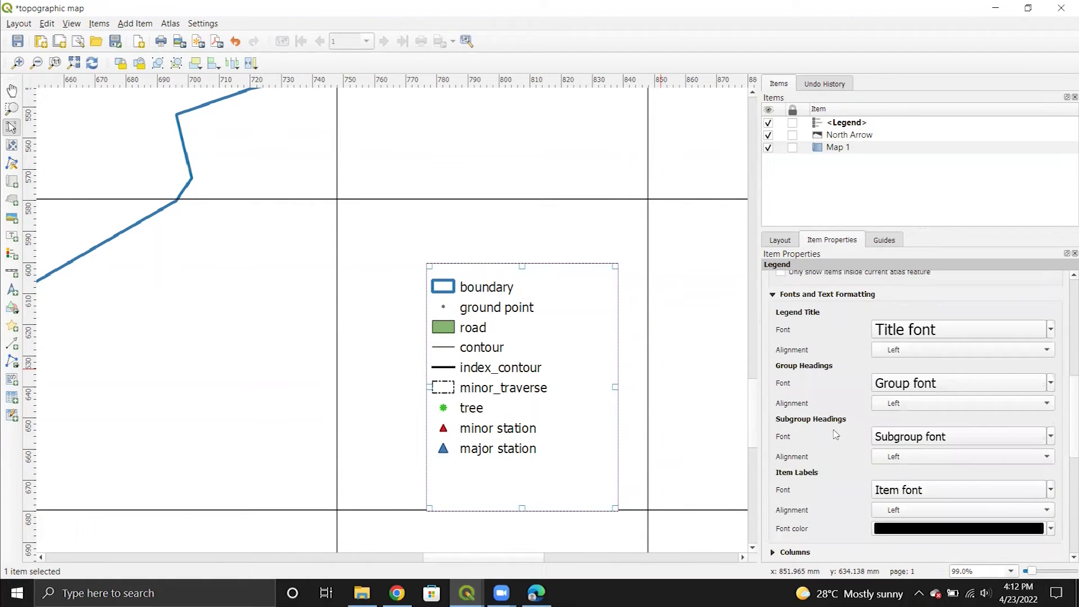
scroll(843, 400, up, 6)
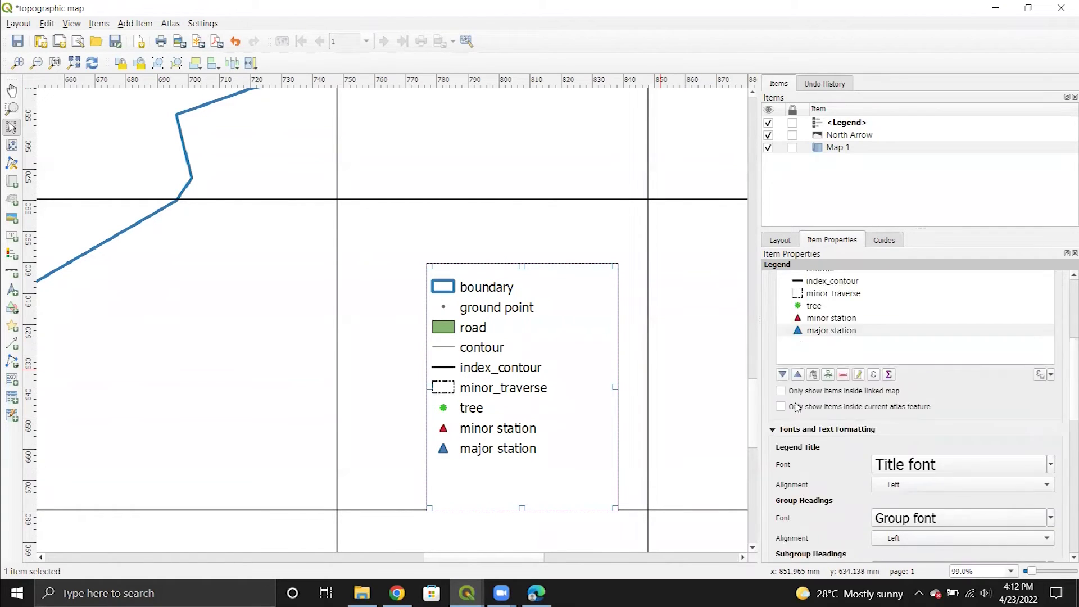
Step: Narrow the legend's box slightly by pulling its outer edge closer to the entries
scroll(402, 339, down, 2)
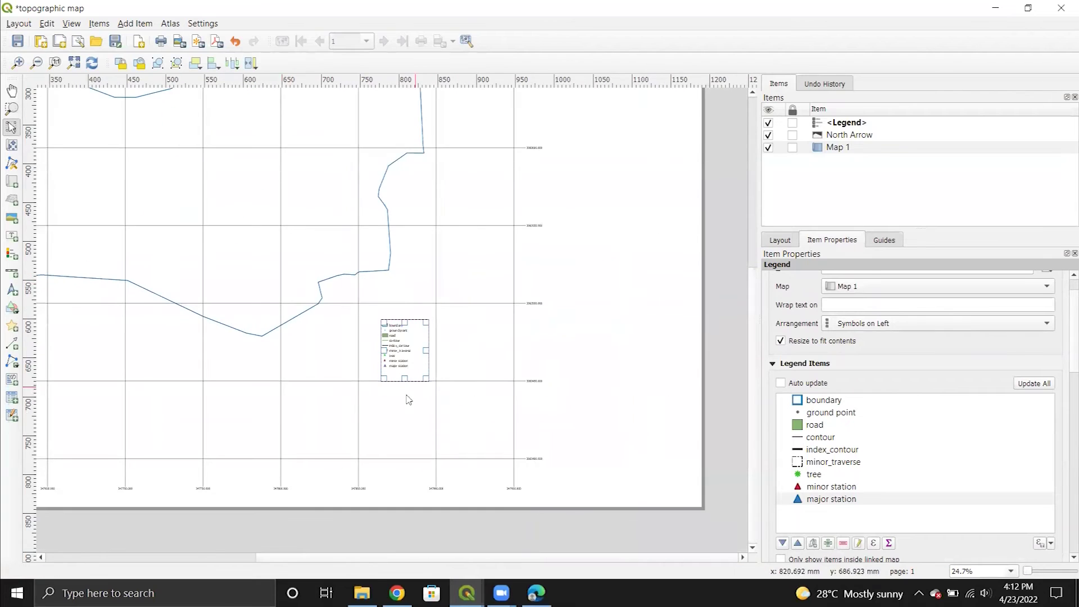
drag(425, 377, 404, 378)
scroll(689, 485, down, 1)
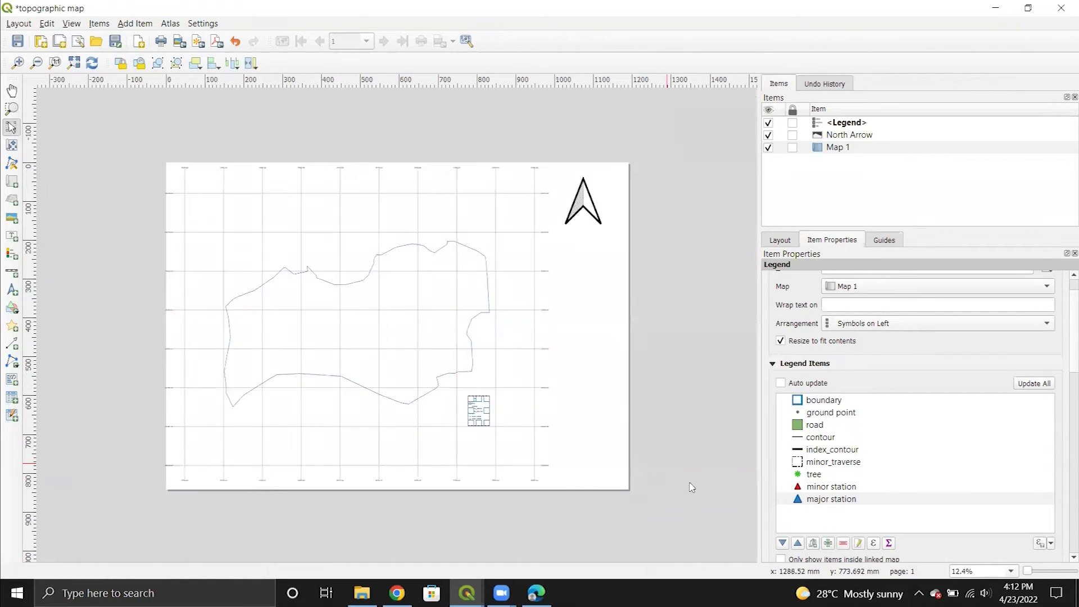
scroll(254, 308, up, 1)
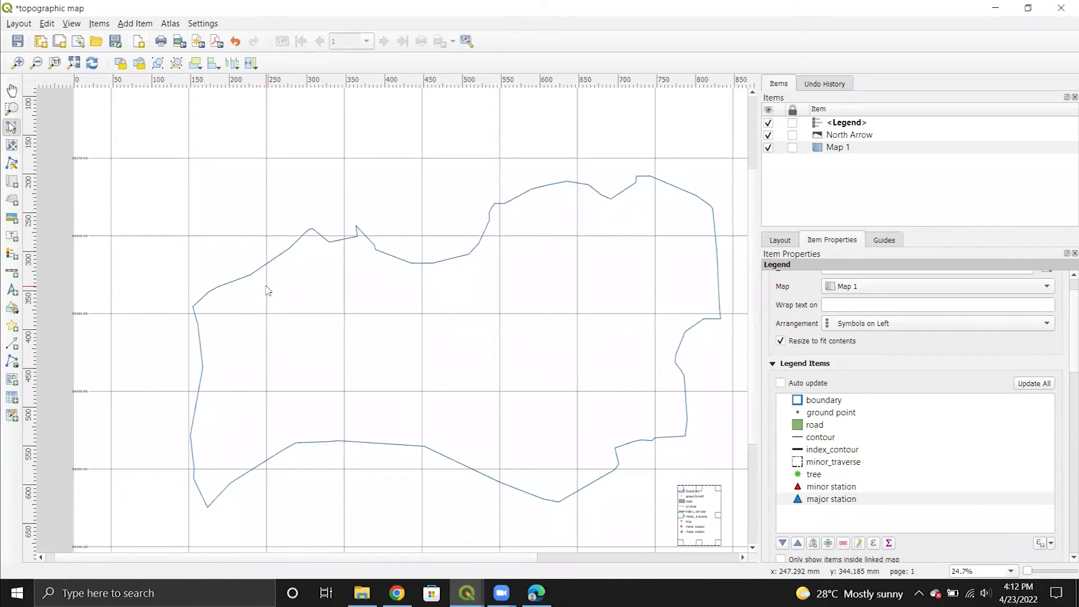
Step: Add an attribute table beneath the north arrow and set its layer to major_stations
scroll(267, 290, down, 1)
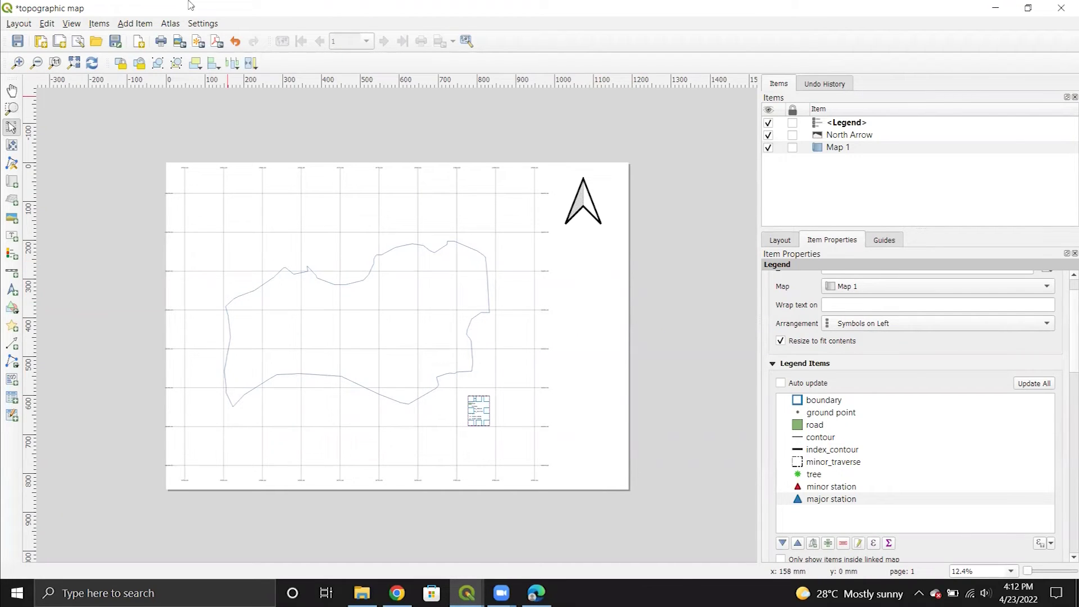
click(135, 25)
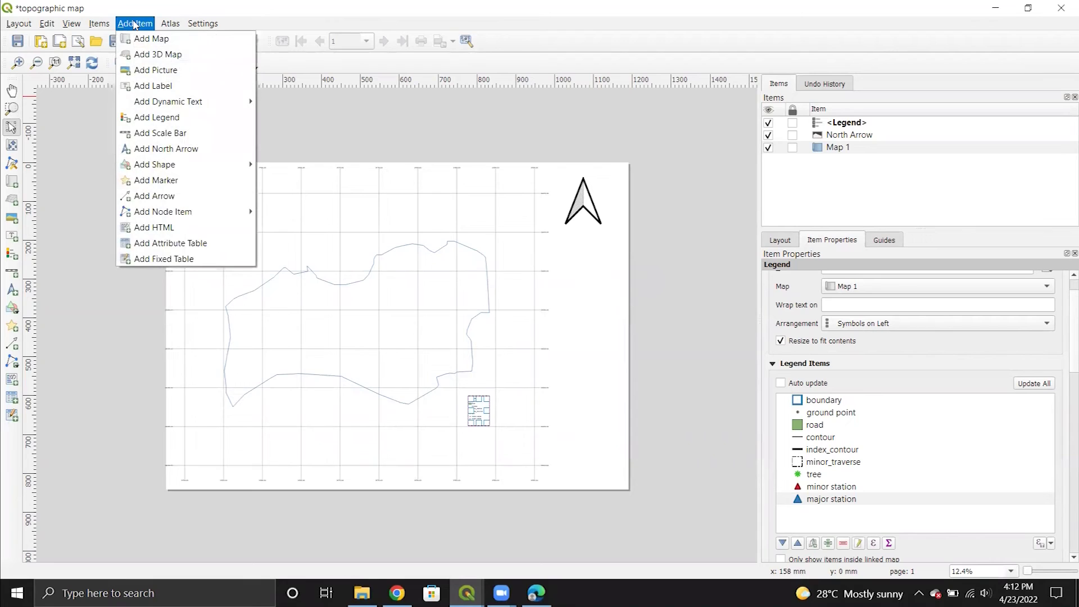
click(220, 244)
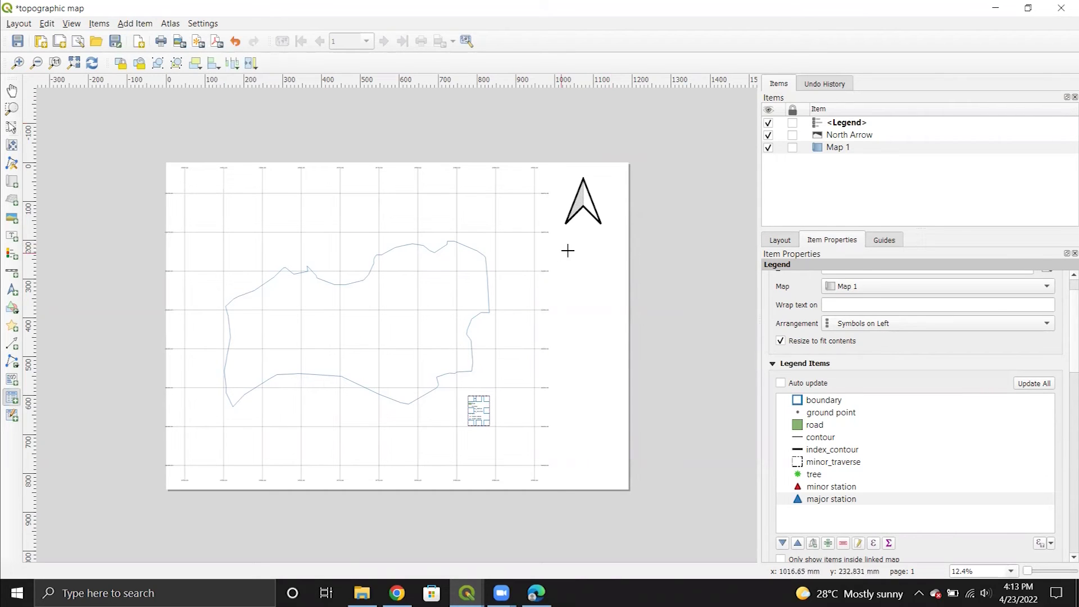
drag(564, 248, 612, 333)
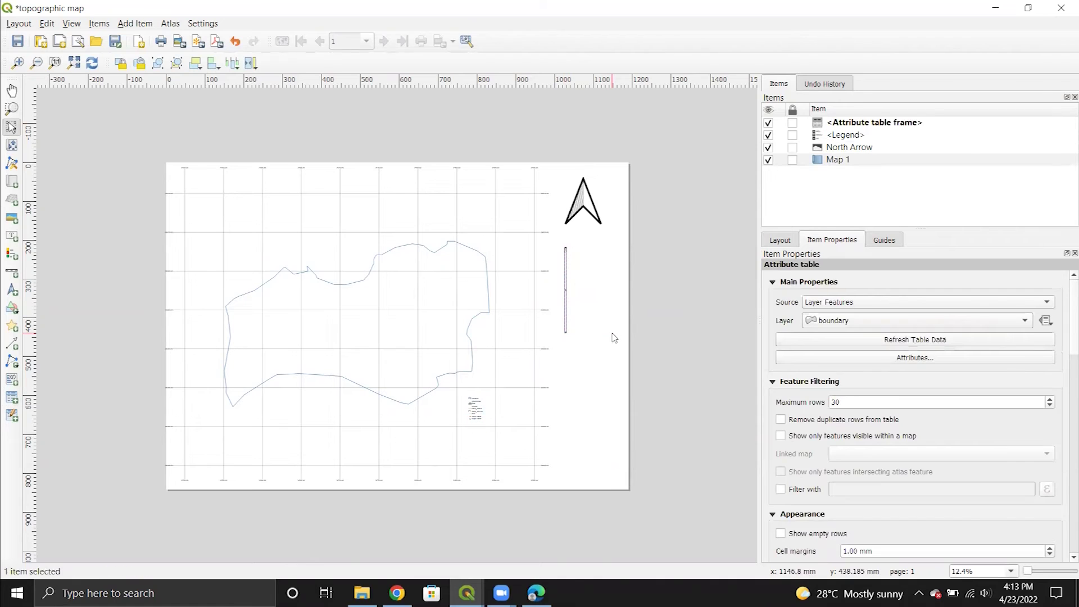
scroll(569, 256, up, 2)
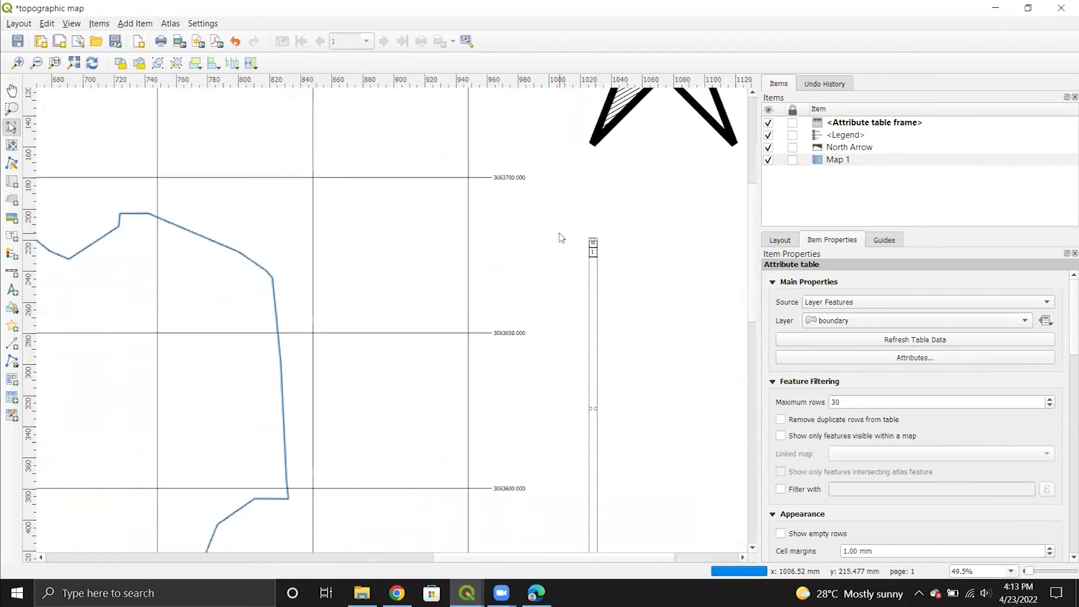
scroll(562, 239, up, 1)
scroll(531, 242, down, 2)
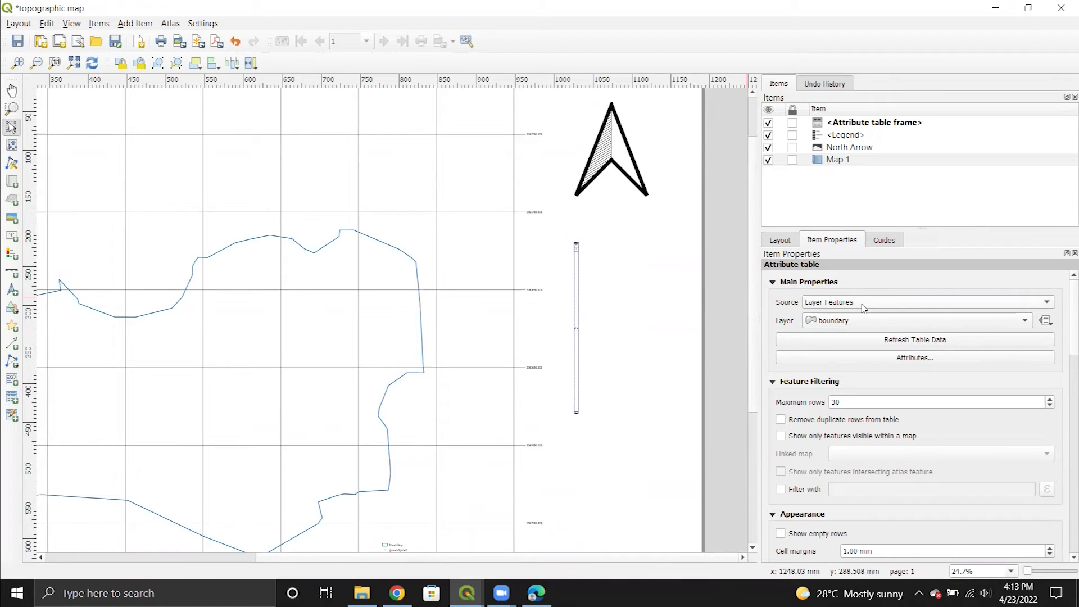
click(938, 321)
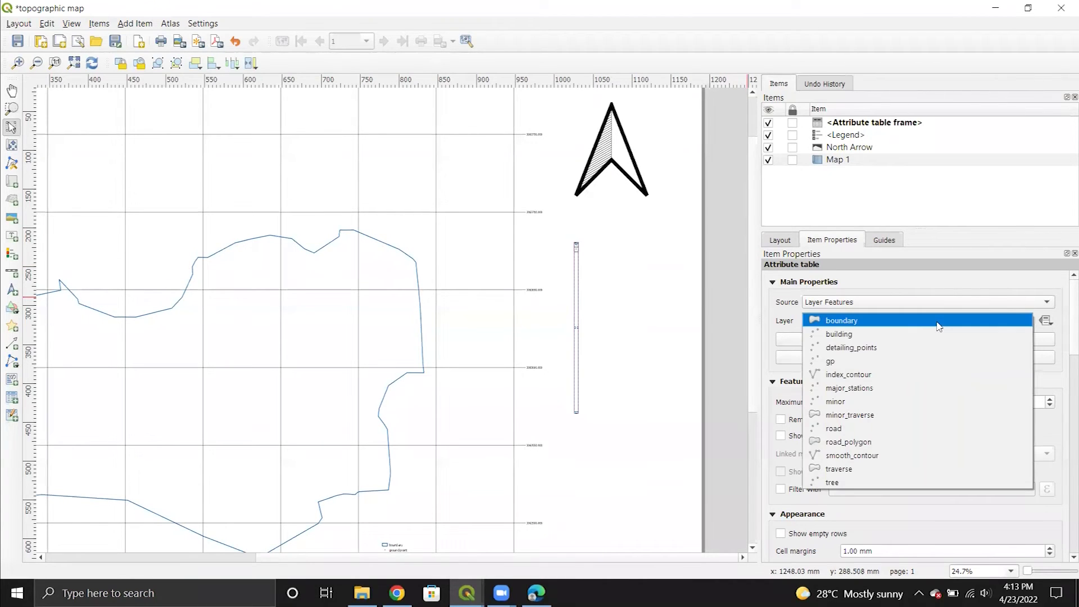
click(864, 391)
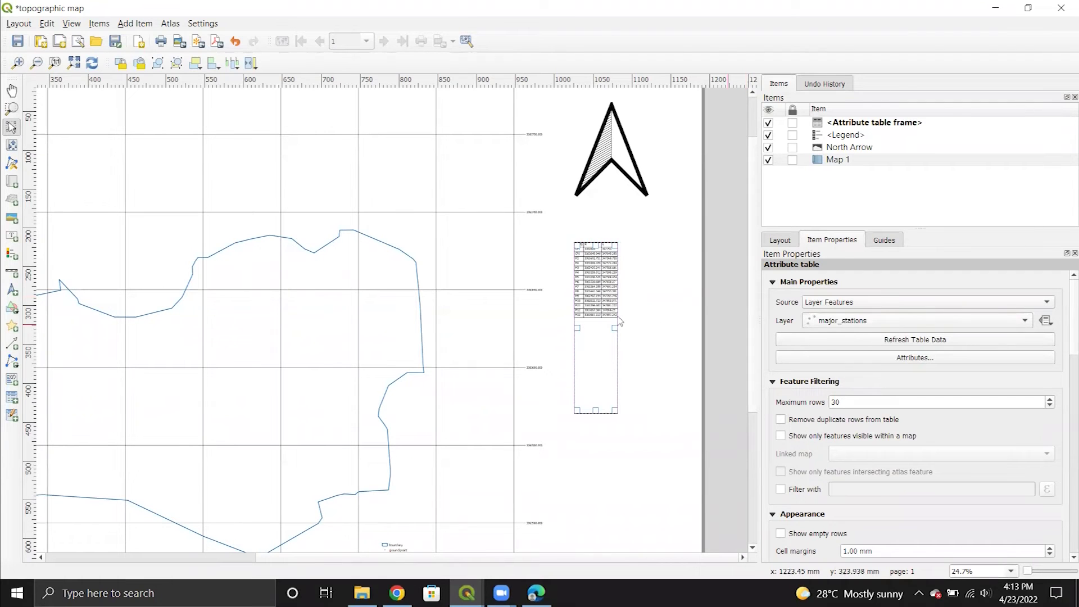
Step: Shorten the major_stations table's frame so its lower edge sits just below the M13 row
scroll(685, 444, up, 5)
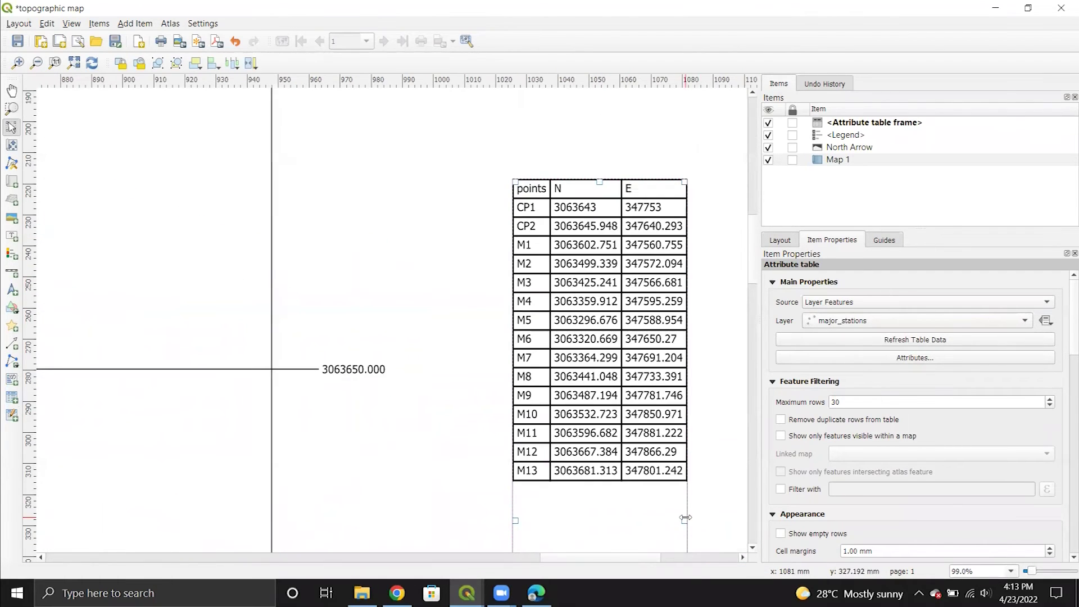
mouse_move(684, 520)
mouse_down()
mouse_move(706, 516)
mouse_move(686, 520)
mouse_up()
scroll(607, 390, down, 5)
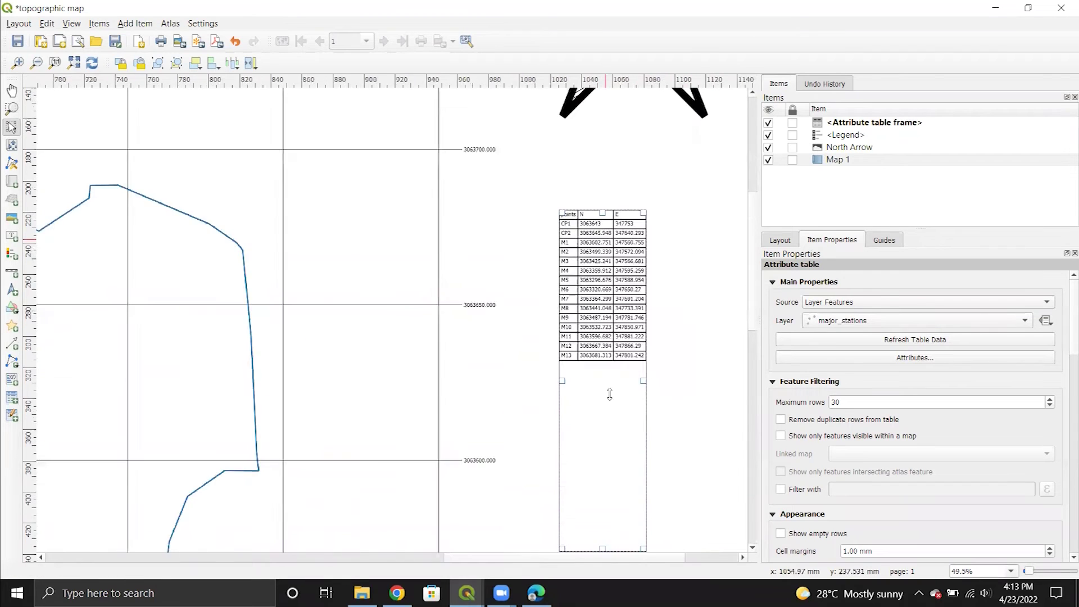
drag(601, 392, 603, 306)
scroll(607, 246, up, 5)
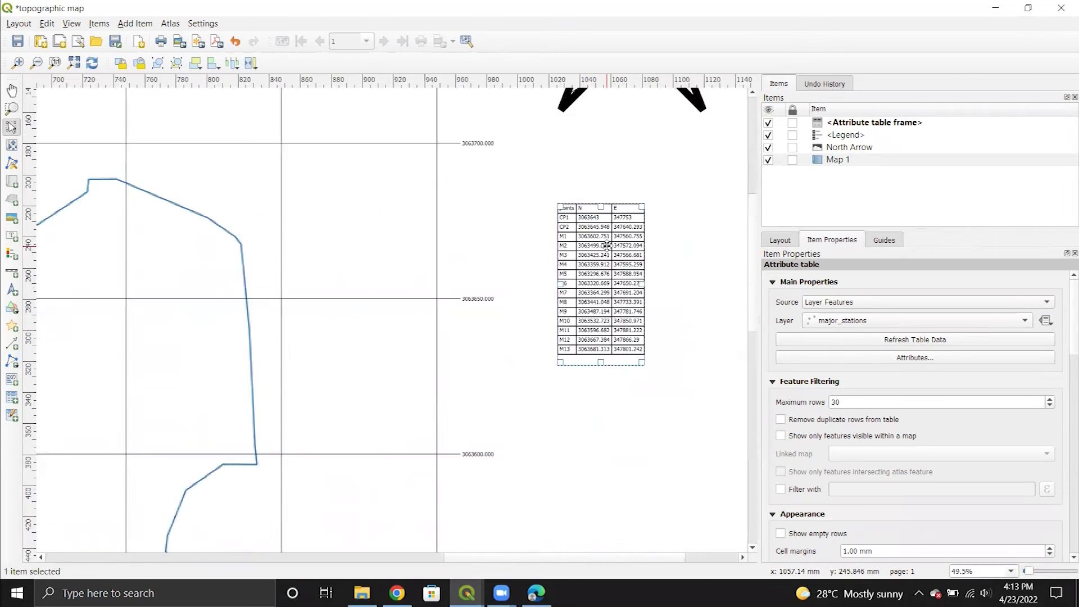
drag(680, 322, 701, 322)
key(ctrl+z)
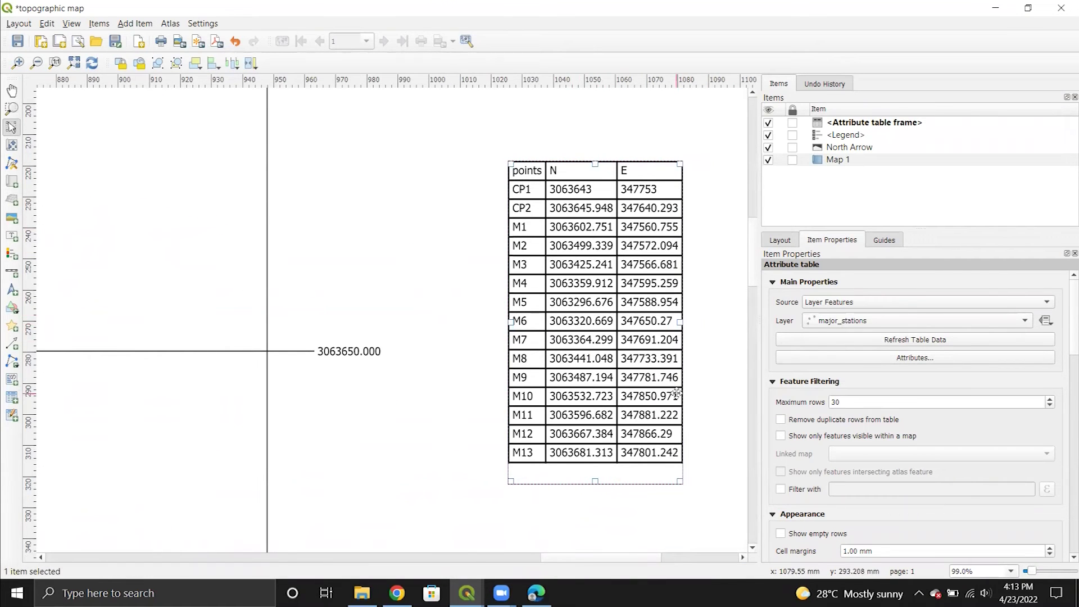
Step: Set the major_stations table's heading font size to 15 points, leaving the table deselected
scroll(598, 251, down, 3)
scroll(597, 252, down, 3)
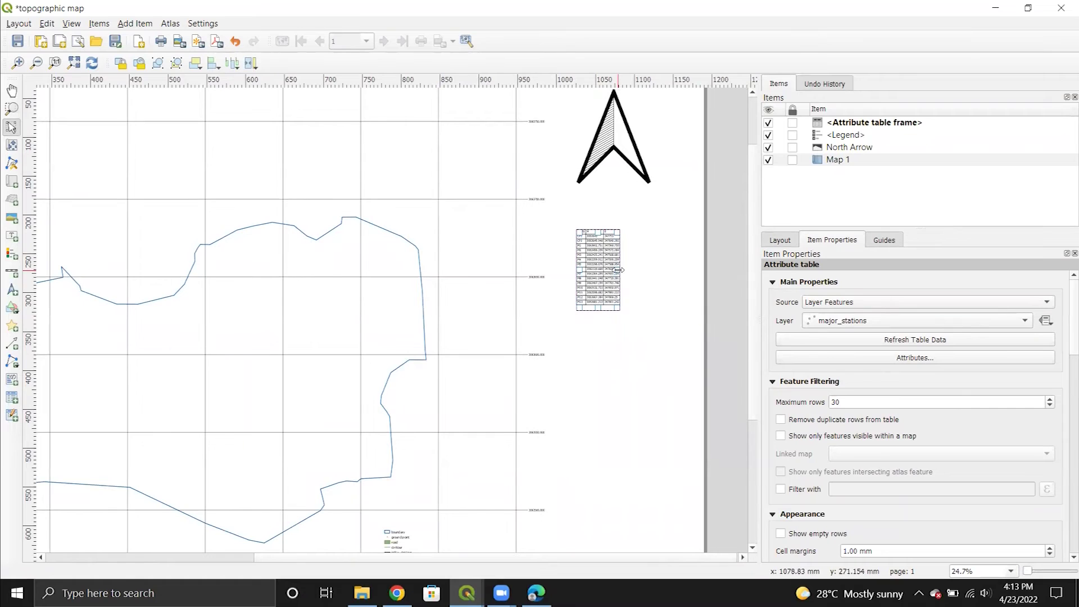
scroll(808, 443, down, 5)
scroll(874, 467, down, 3)
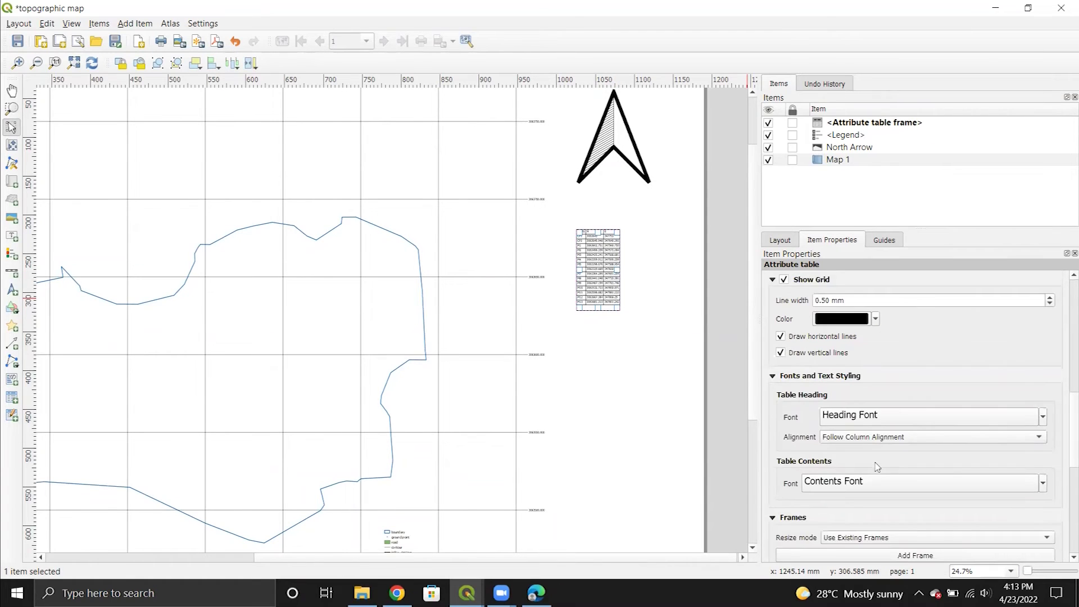
scroll(837, 471, down, 1)
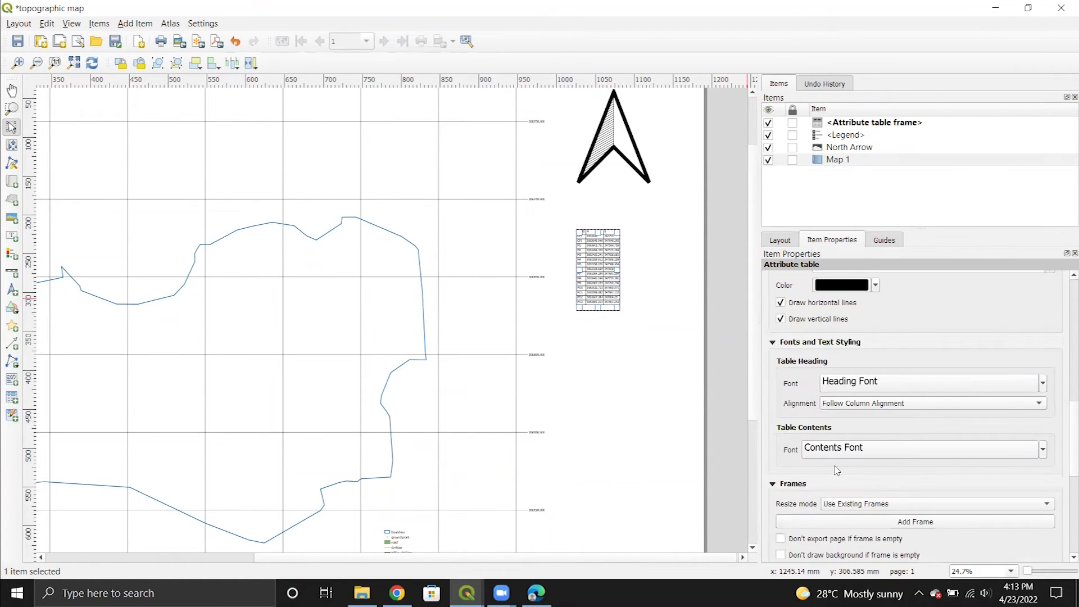
click(893, 386)
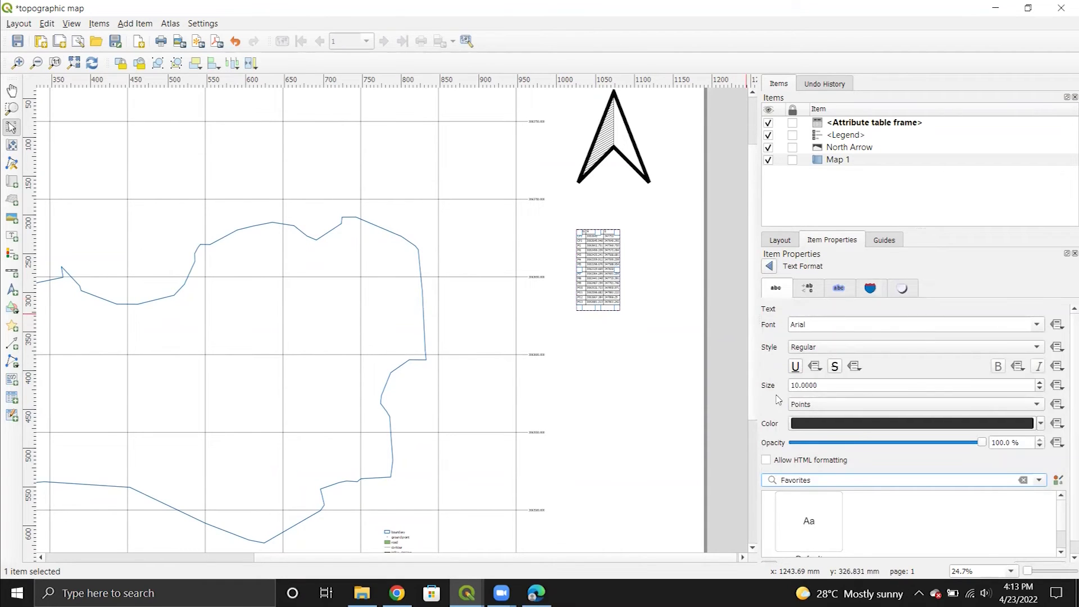
click(795, 384)
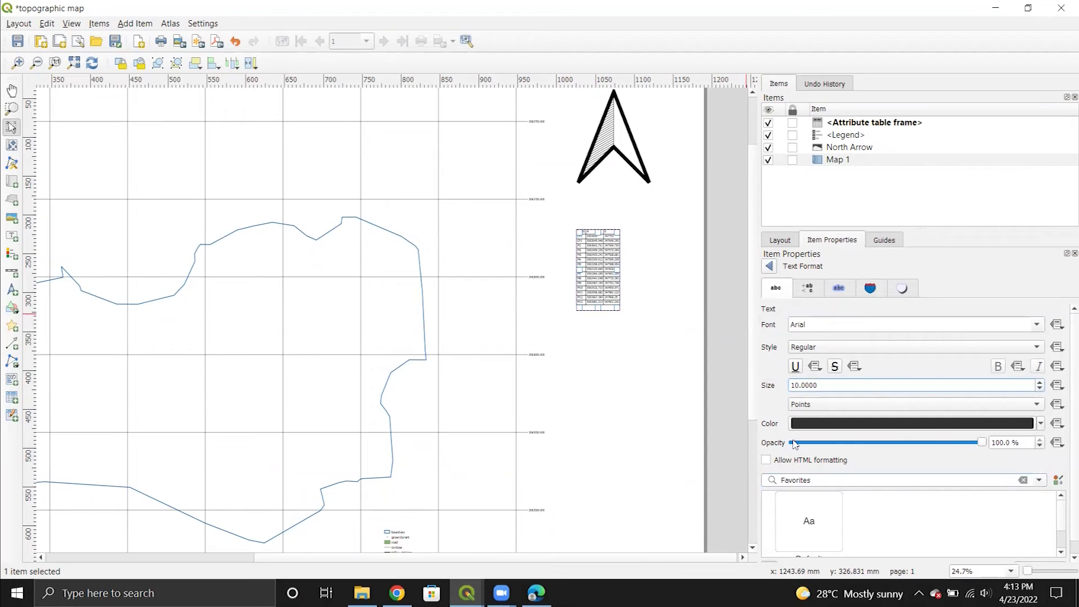
key(BackSpace)
text(5)
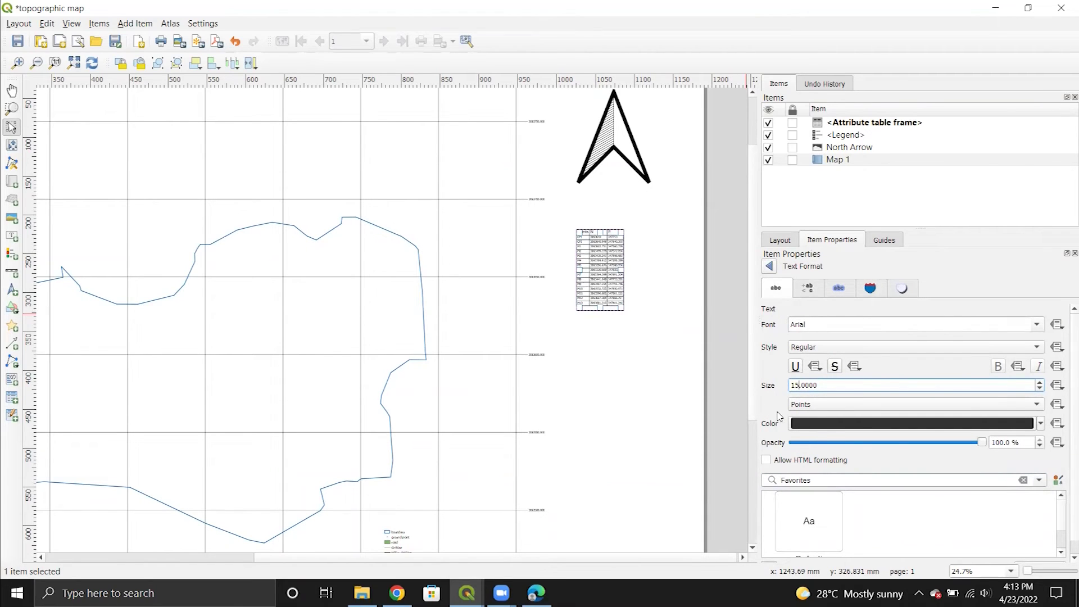
scroll(636, 258, up, 2)
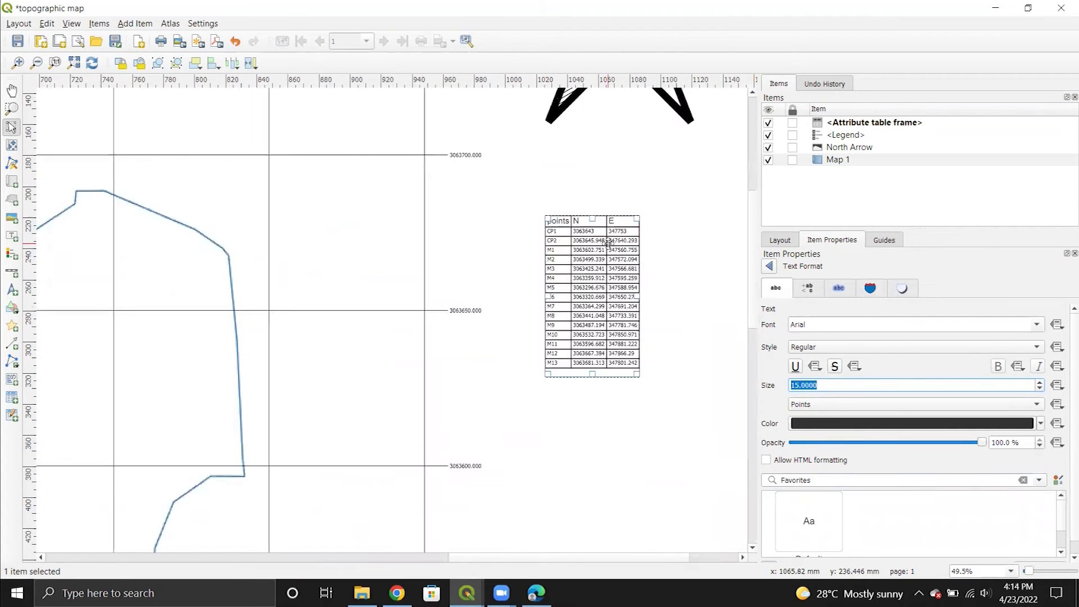
scroll(528, 205, down, 2)
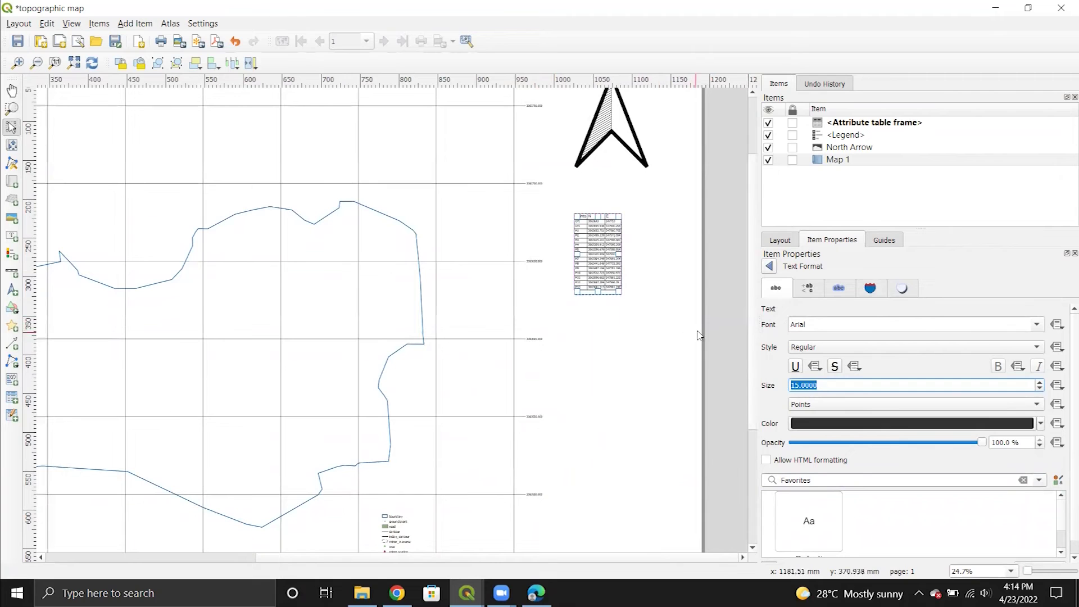
click(713, 326)
click(714, 326)
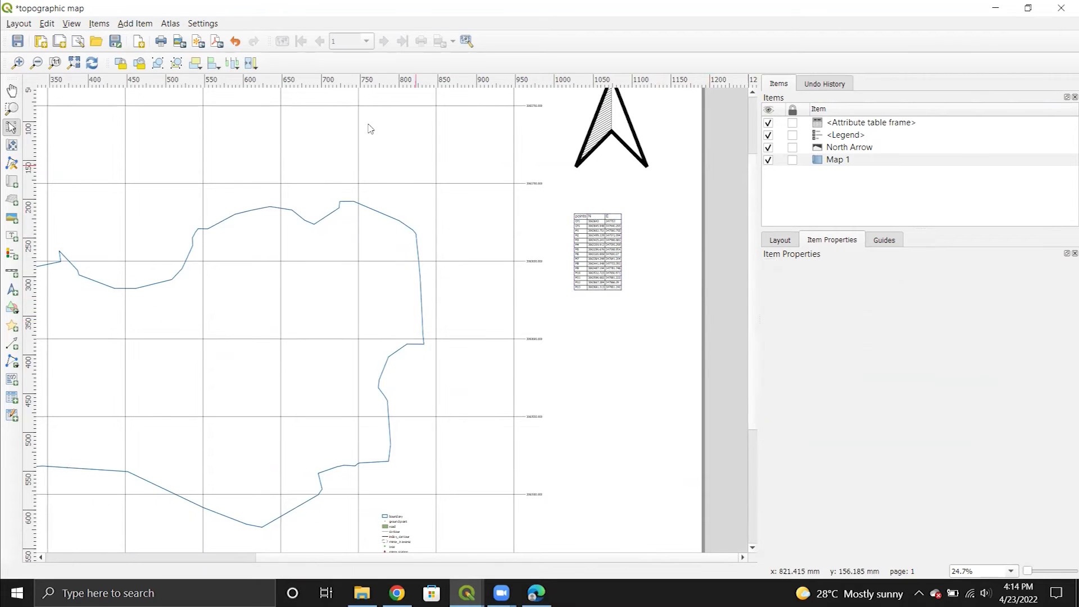
Step: Add a second attribute table beneath the major_stations table and set its layer to minor
click(131, 25)
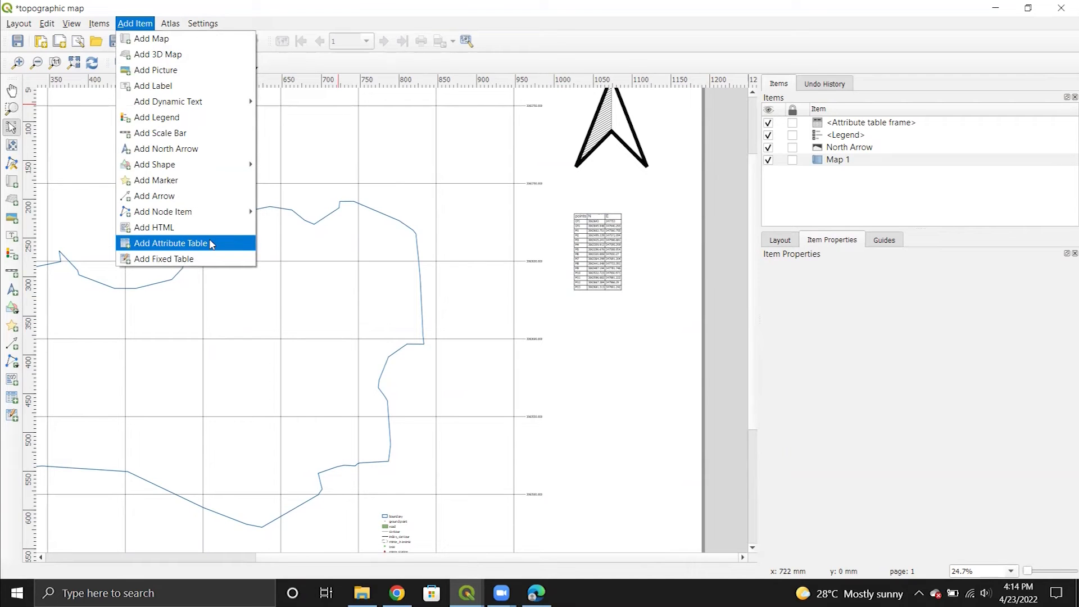
click(170, 243)
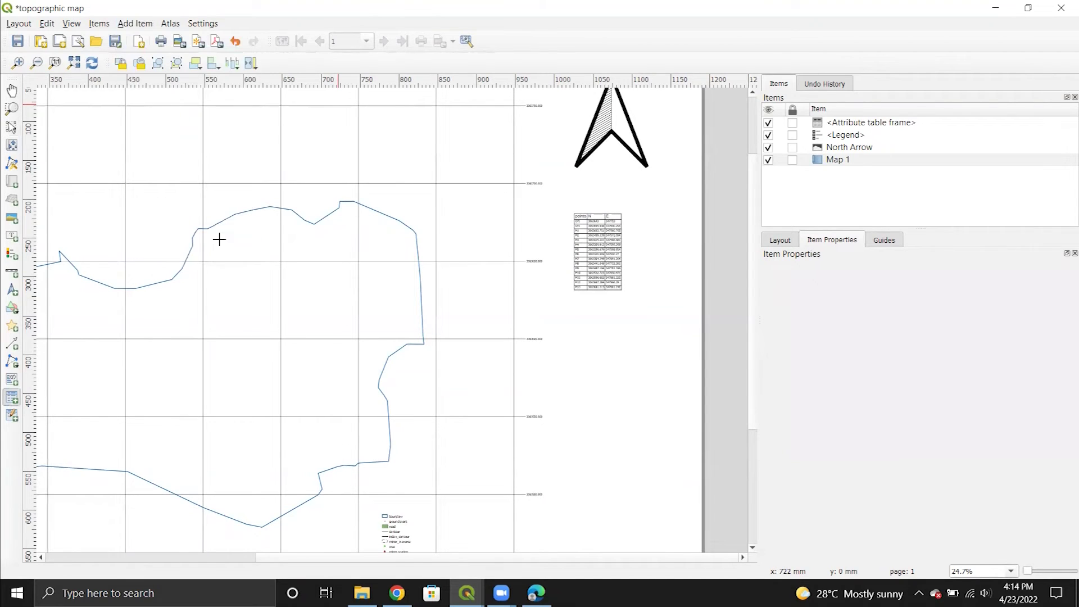
drag(569, 330, 643, 368)
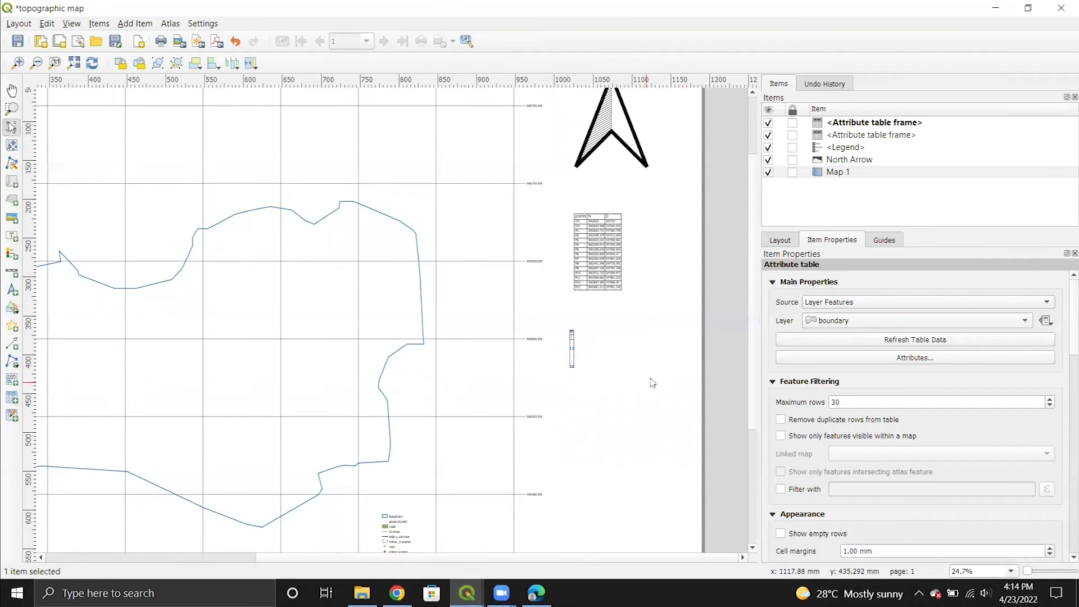
click(925, 325)
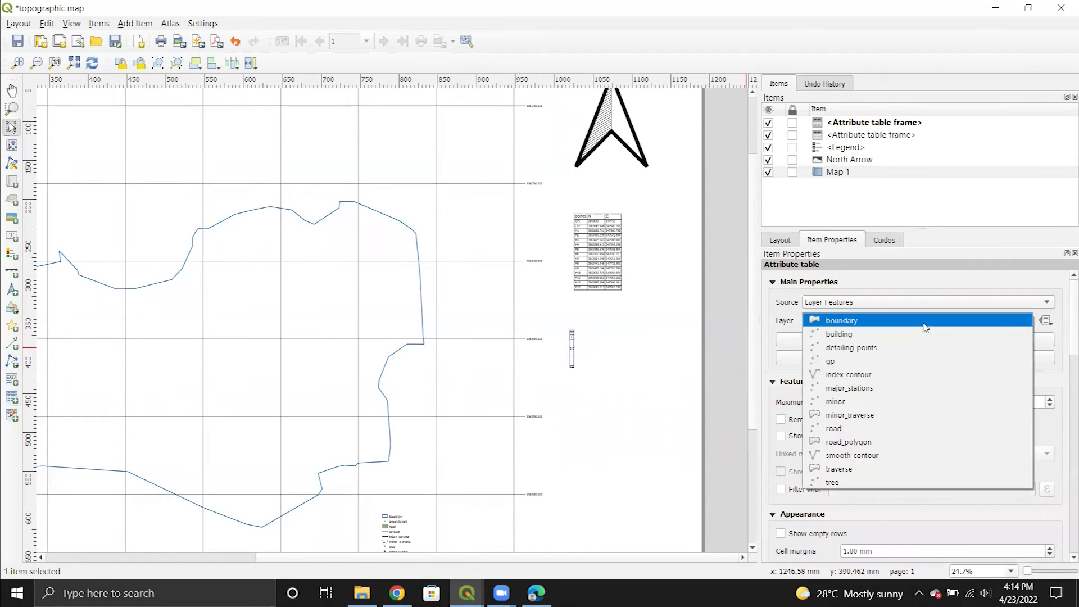
click(846, 401)
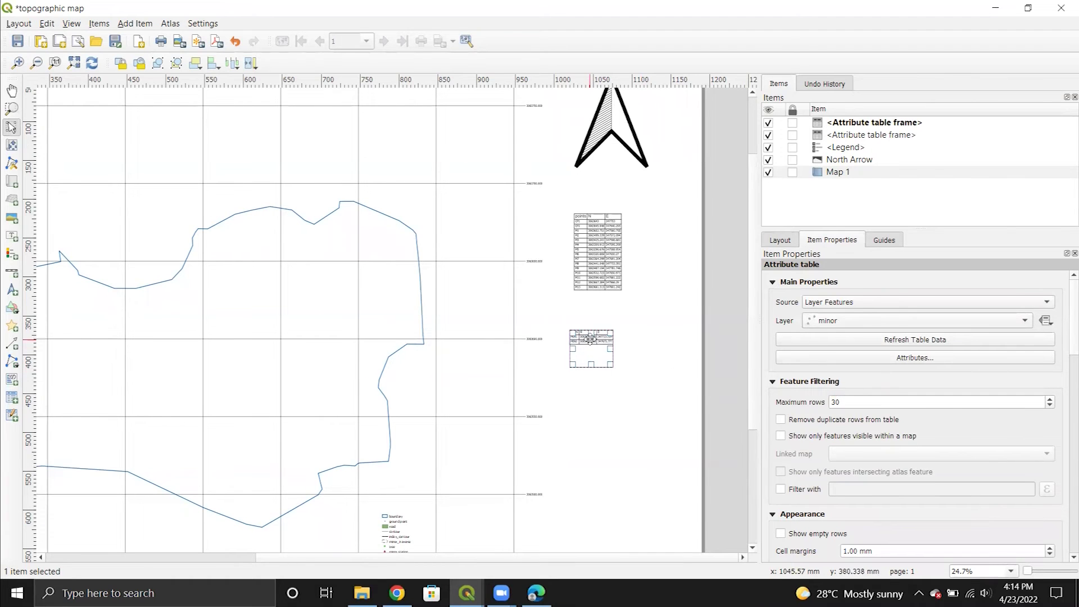
Step: Shorten the minor table's frame so its lower edge sits just below the MIN2 row
scroll(589, 339, up, 2)
scroll(589, 339, up, 4)
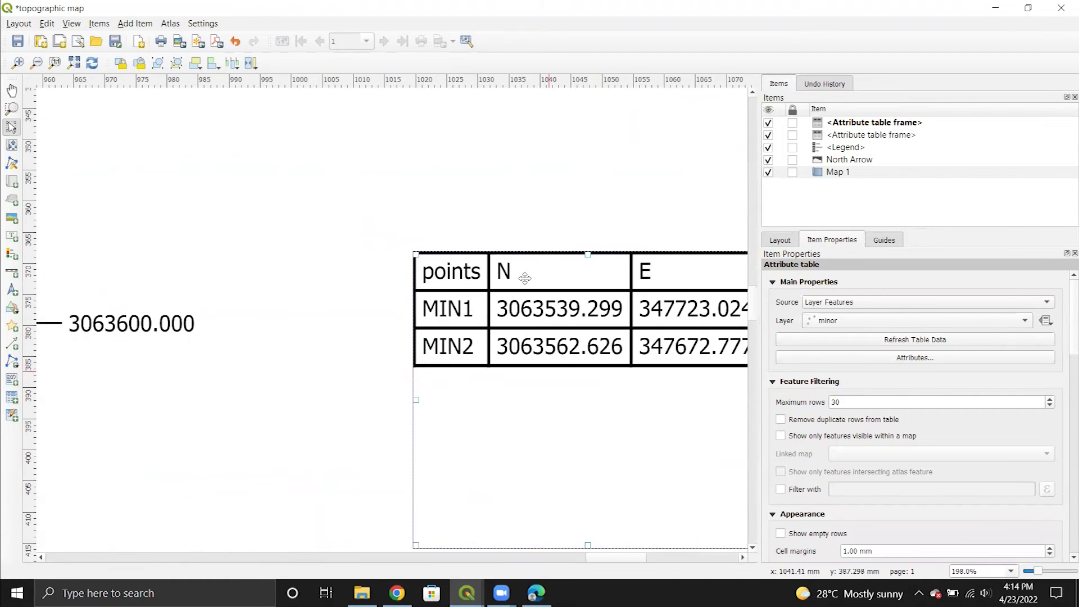
scroll(512, 277, down, 2)
drag(551, 414, 561, 336)
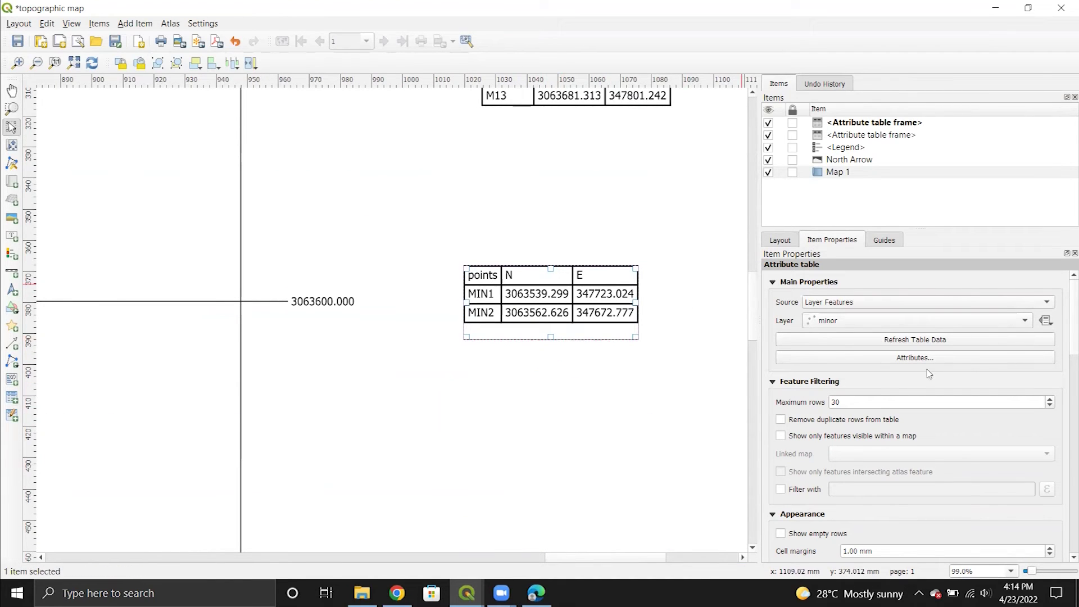
scroll(795, 388, down, 1)
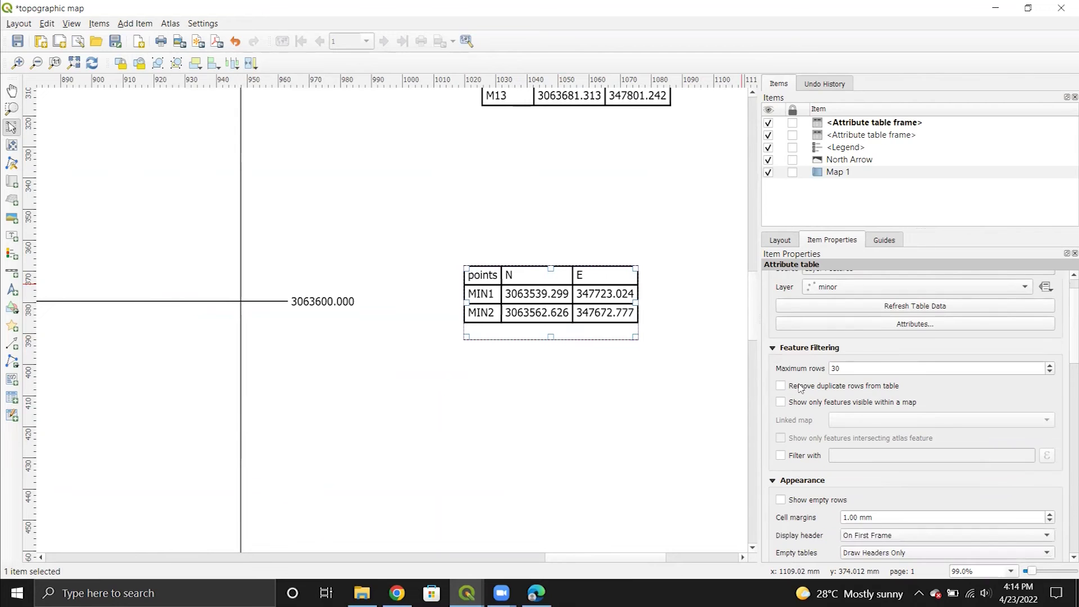
Step: Set the minor table's heading font size to 15 points
scroll(559, 381, up, 2)
scroll(600, 398, down, 2)
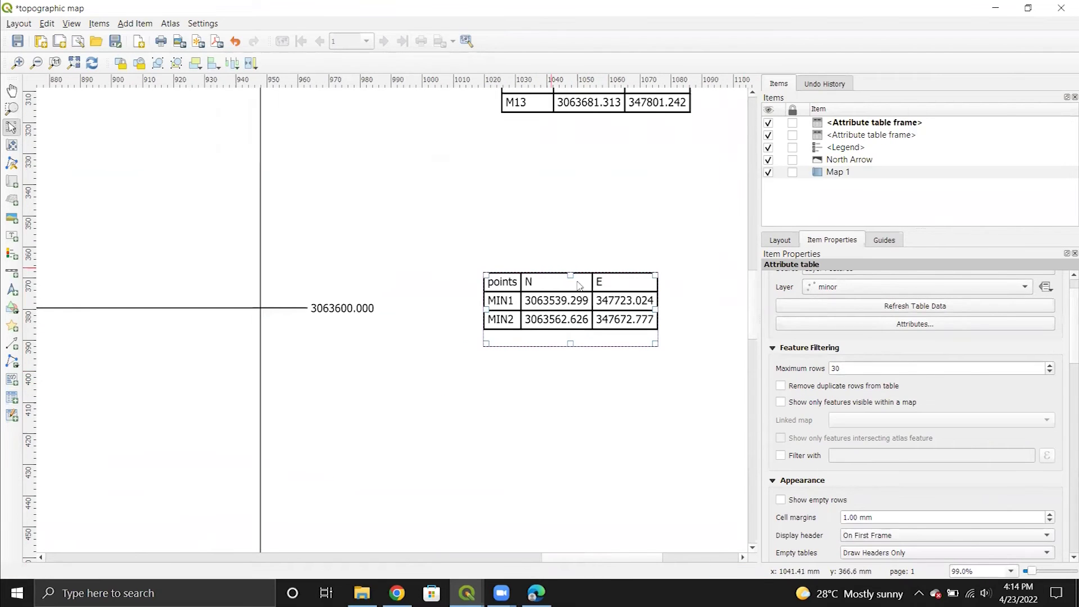
scroll(802, 438, down, 1)
scroll(816, 454, down, 5)
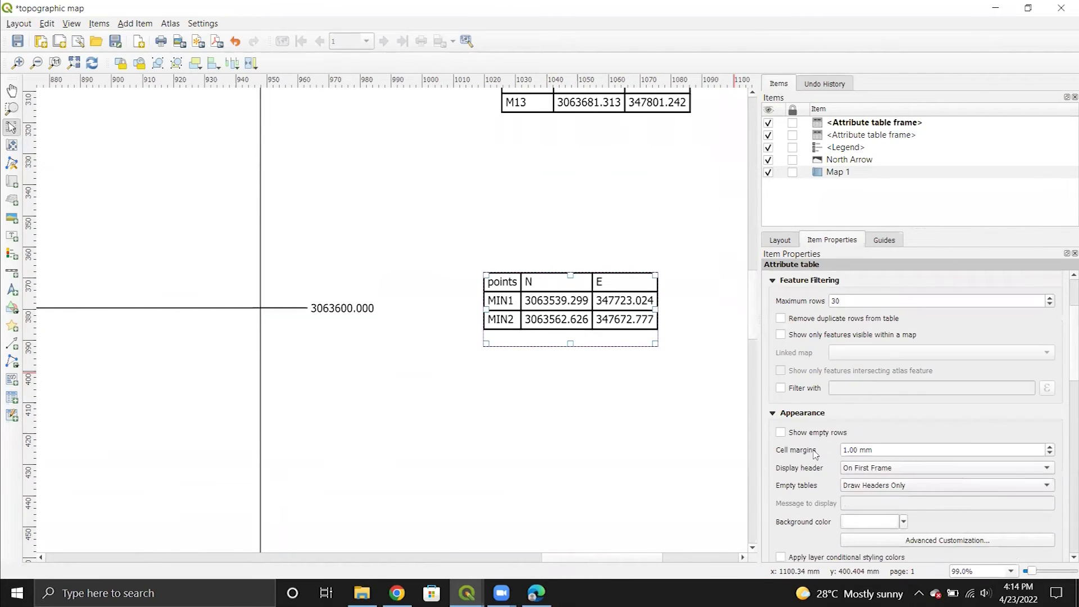
scroll(815, 454, down, 2)
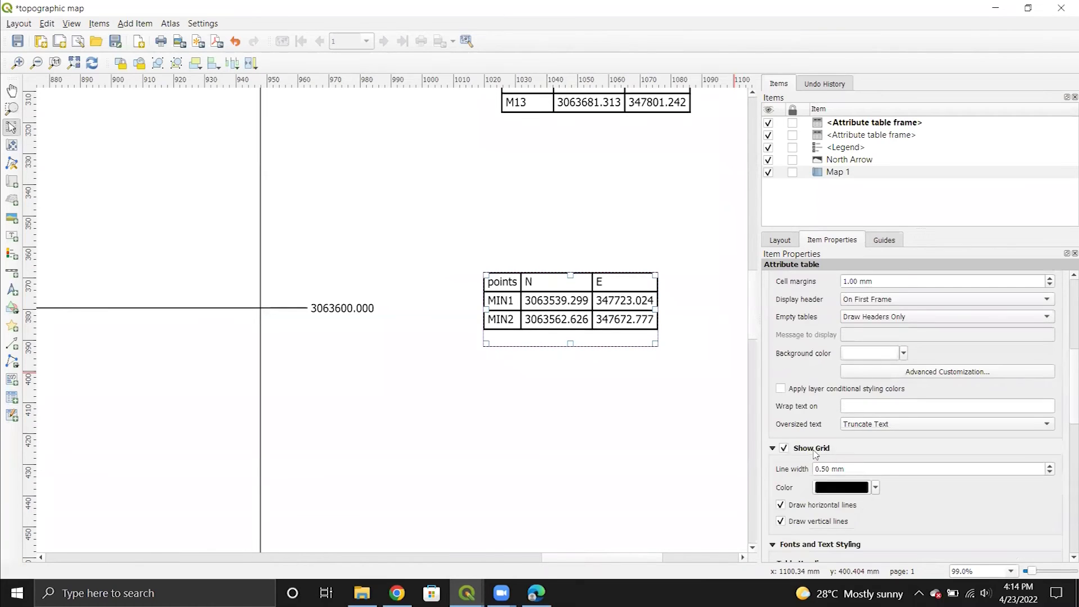
click(798, 408)
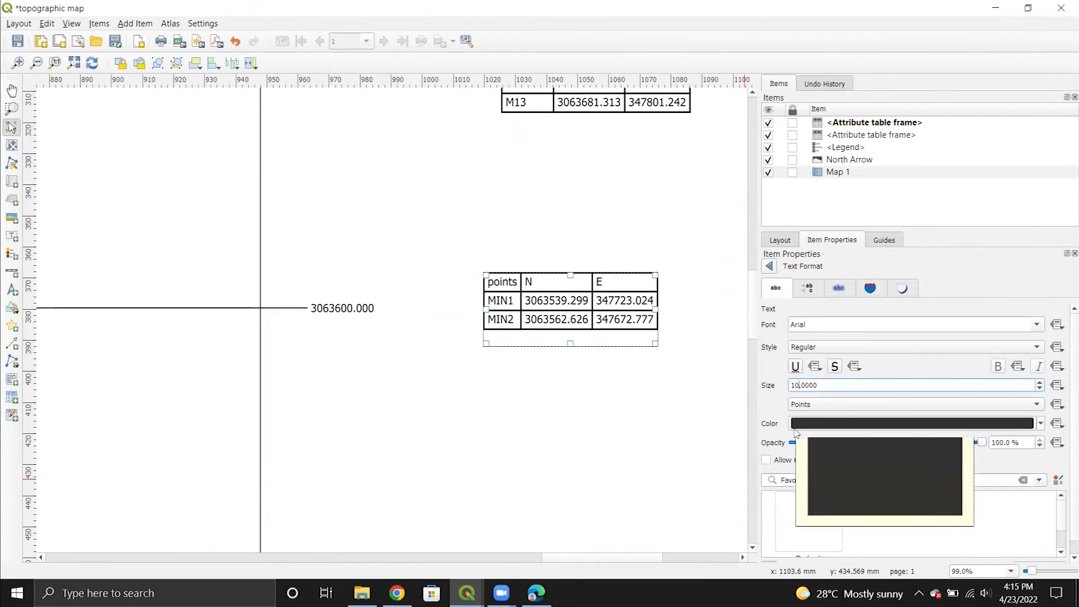
key(BackSpace)
text(5)
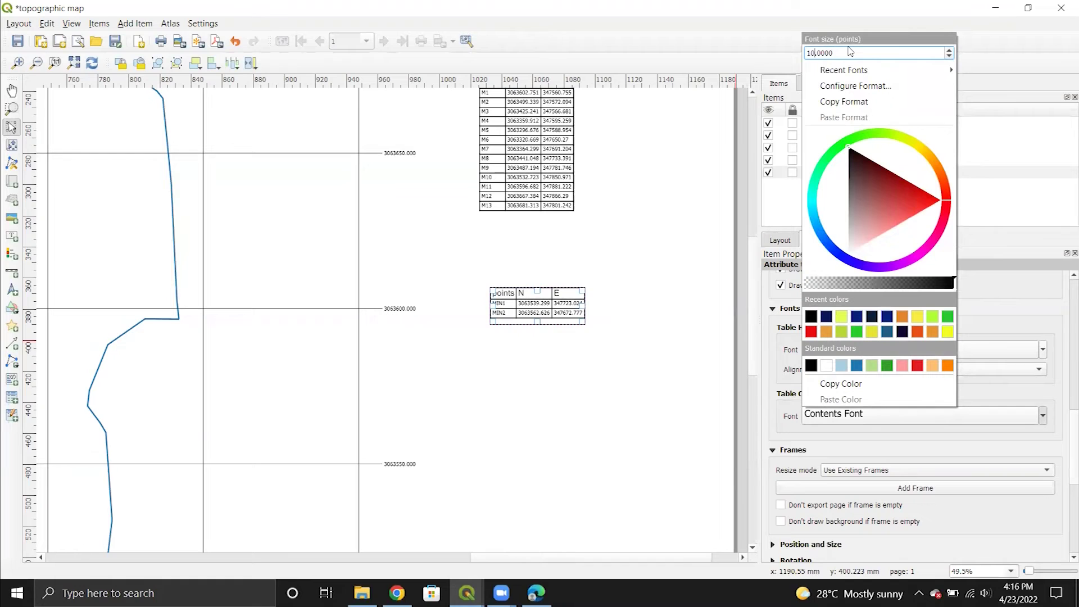
Step: Set the minor table's contents font size to 20 points and extend its frame downward to fit the MIN2 row
key(BackSpace)
text(5)
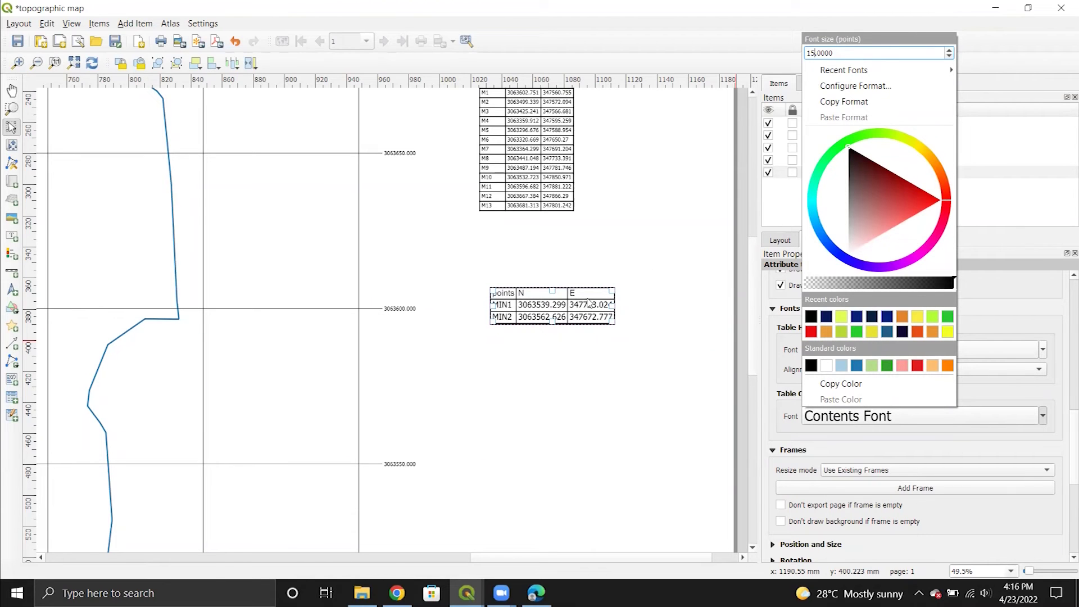
key(BackSpace)
key(BackSpace)
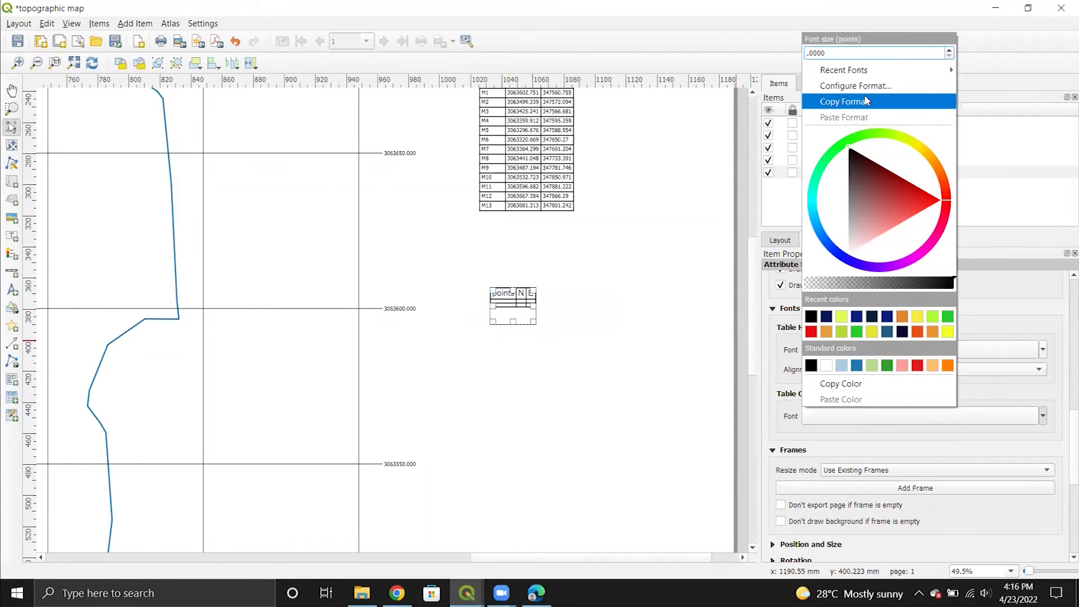
text(20)
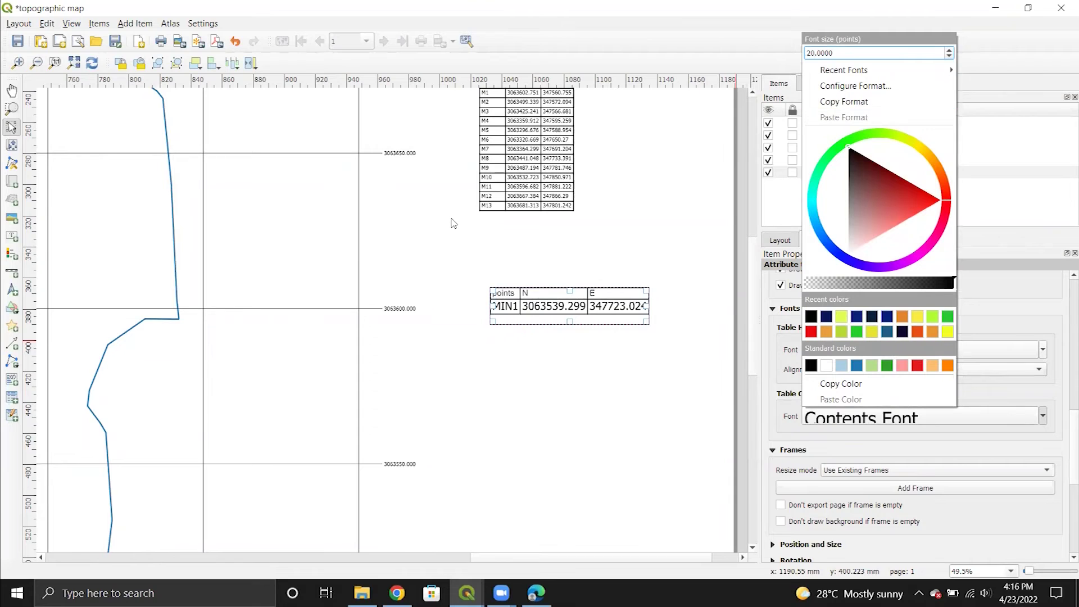
click(572, 329)
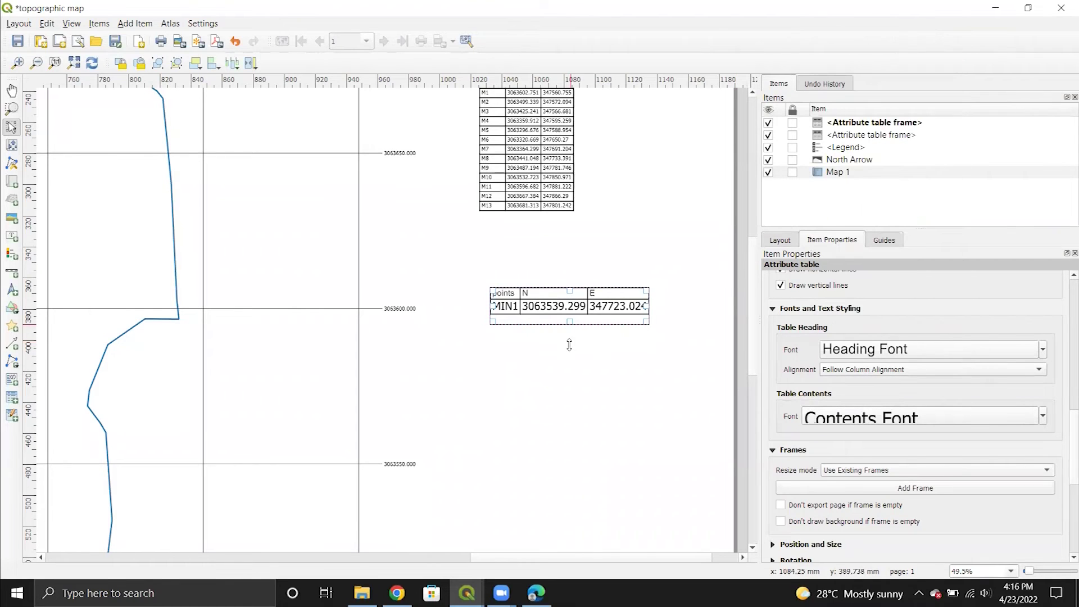
drag(570, 322, 570, 363)
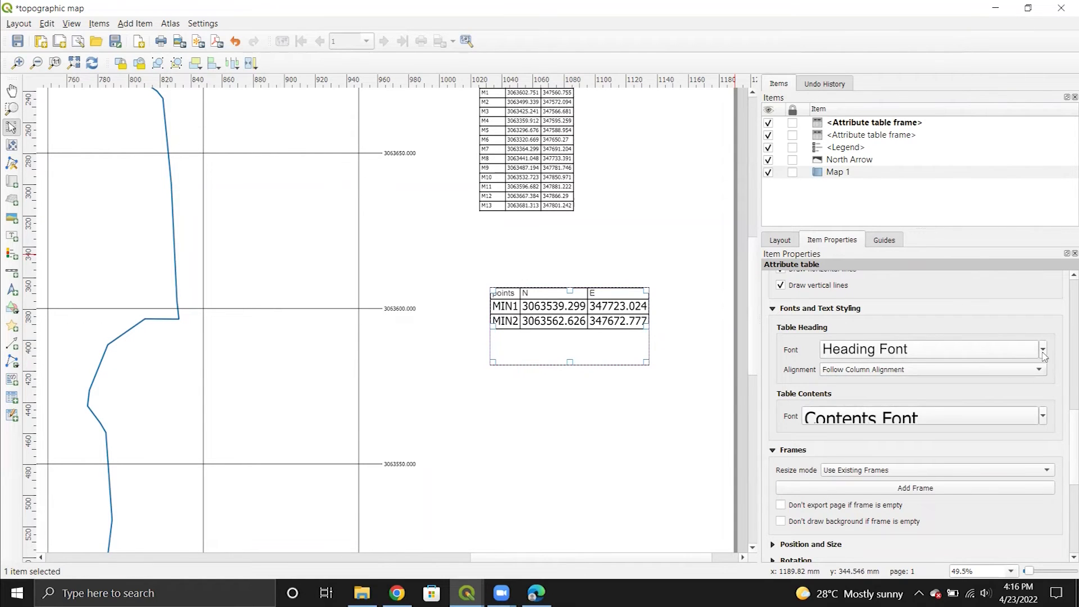
Step: Set the minor table's heading font size to 25 points, leaving the table deselected
click(1043, 352)
click(832, 24)
click(1043, 352)
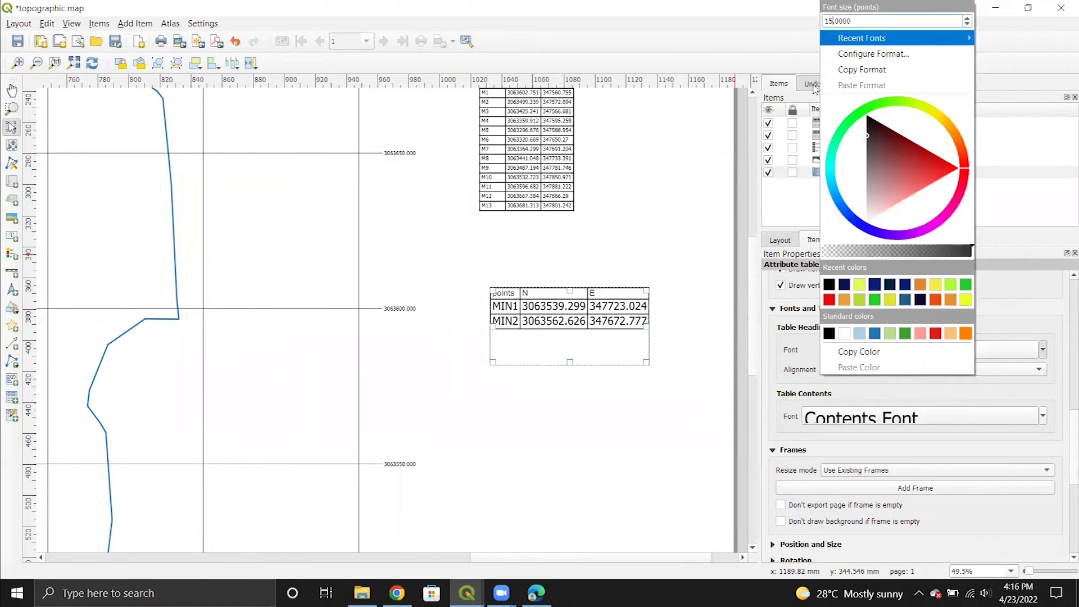
key(Up)
key(Up)
key(Up)
key(Up)
key(Up)
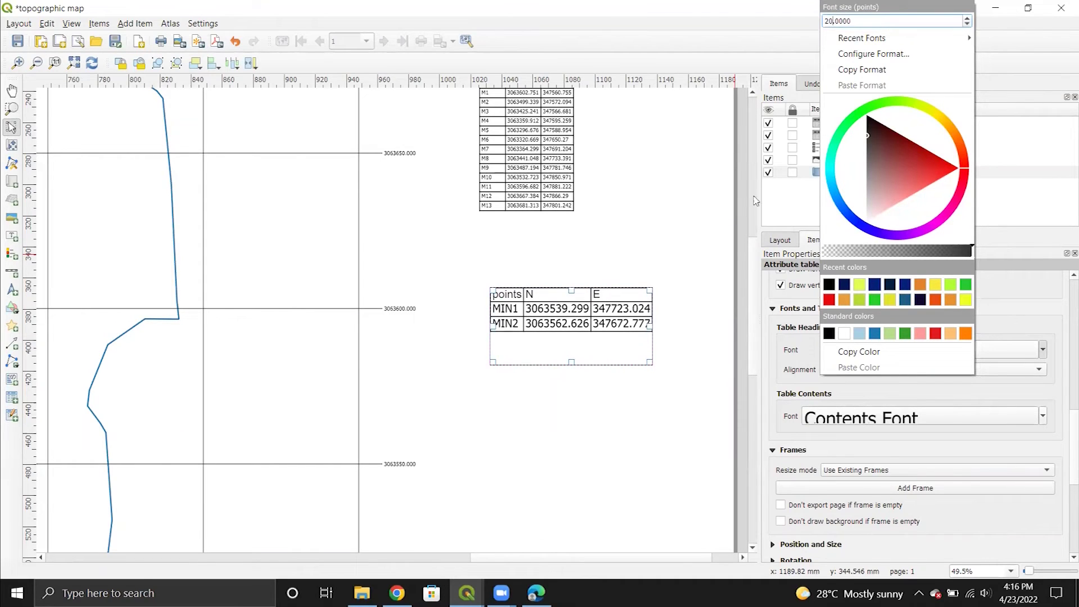
key(Up)
key(Up)
key(Up)
key(Up)
key(Up)
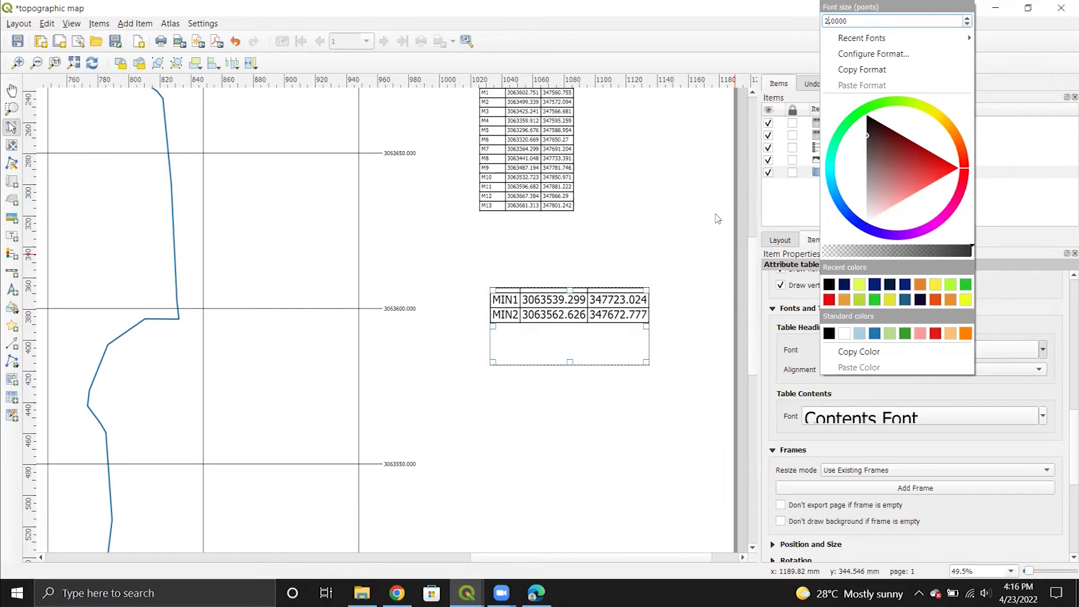
key(ctrl+a)
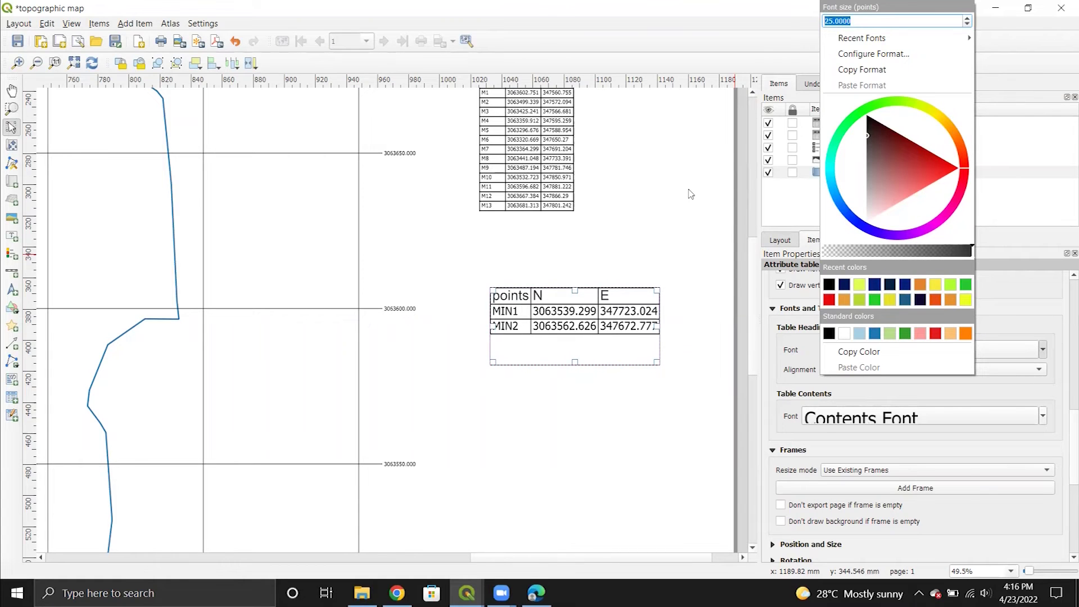
click(743, 228)
scroll(561, 321, up, 2)
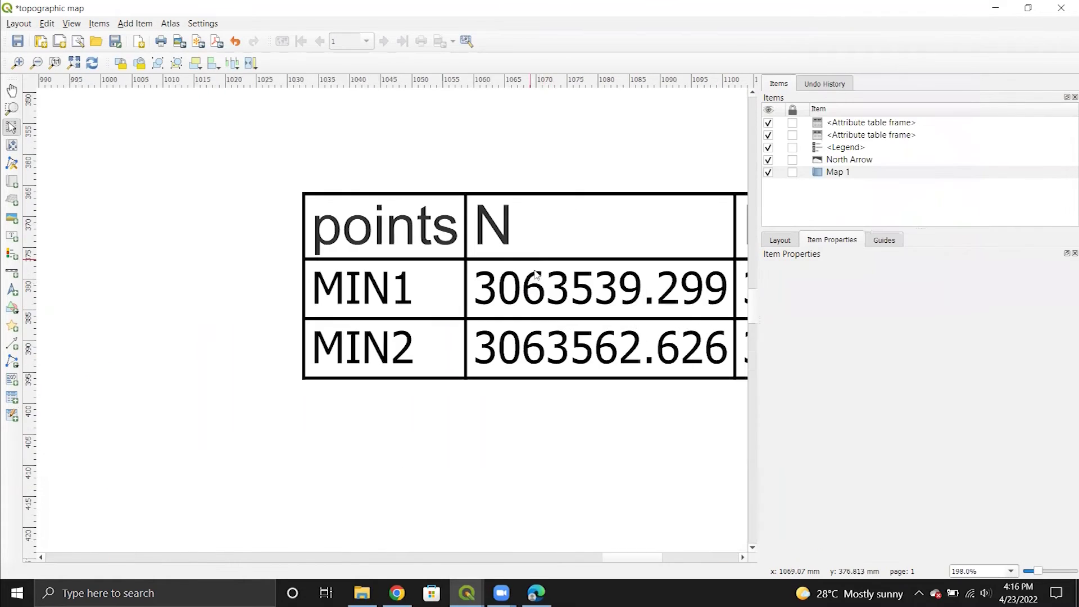
scroll(531, 397, down, 2)
scroll(518, 205, down, 2)
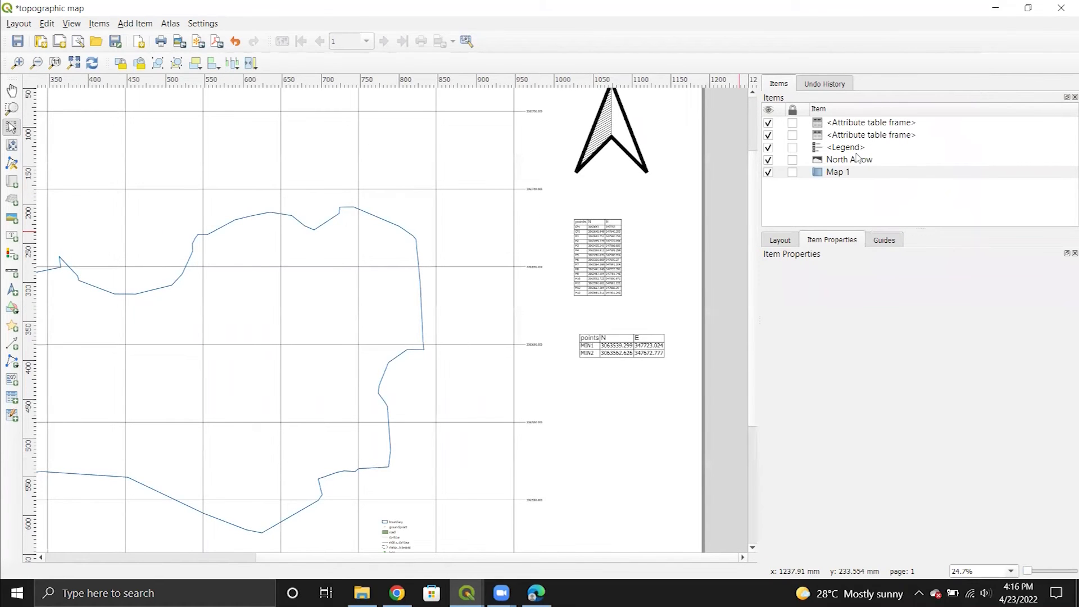
Step: Set the major_stations table's contents font size to 20 points
click(864, 124)
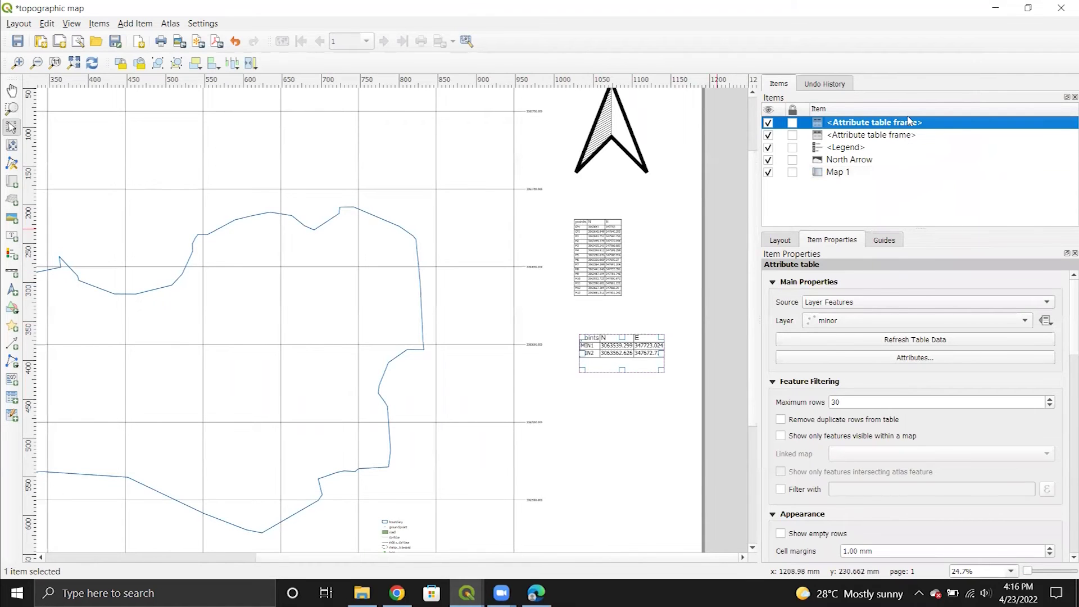
click(891, 137)
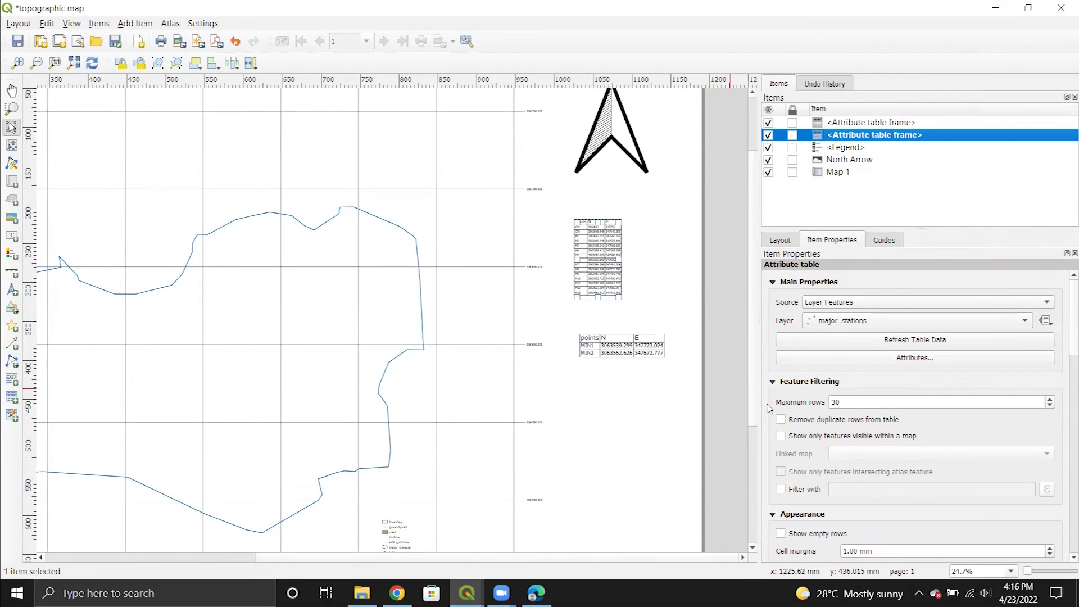
scroll(798, 423, down, 1)
scroll(798, 423, down, 2)
scroll(797, 424, up, 2)
scroll(800, 417, down, 1)
scroll(800, 419, down, 8)
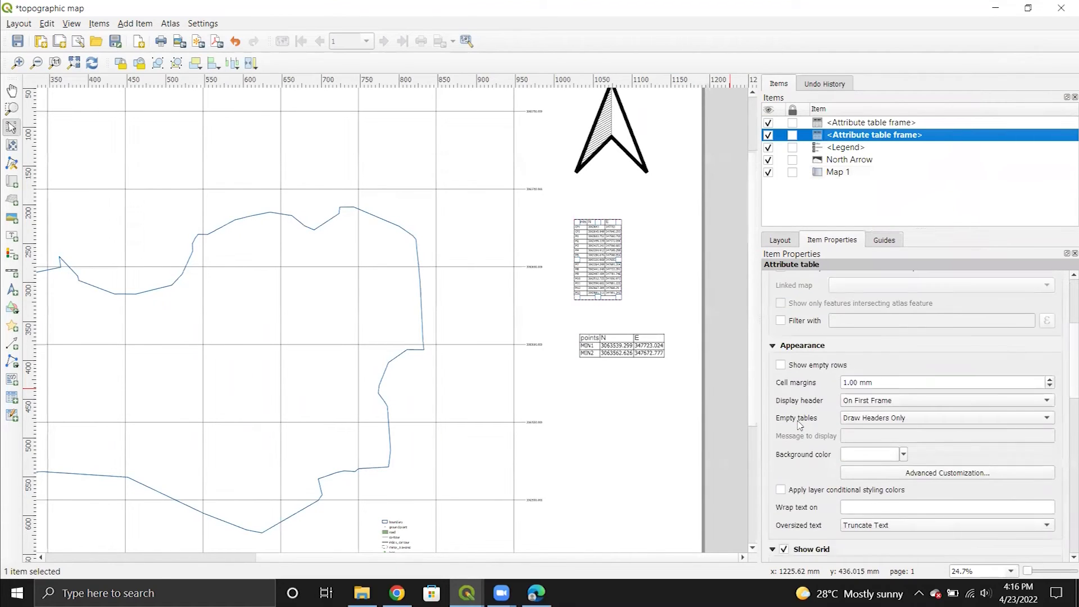
scroll(800, 426, down, 4)
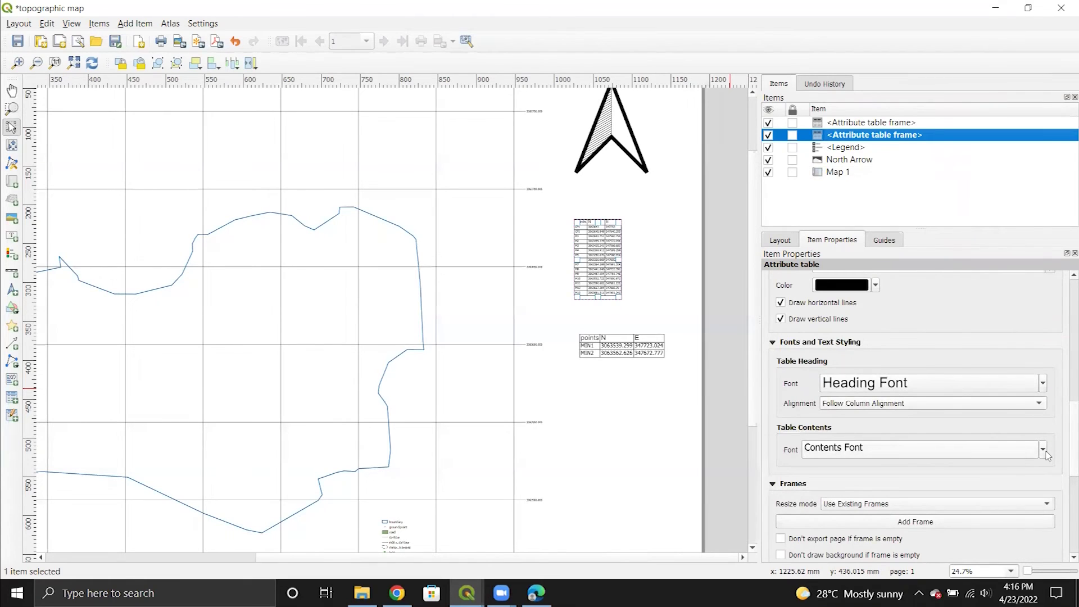
click(1042, 448)
click(815, 86)
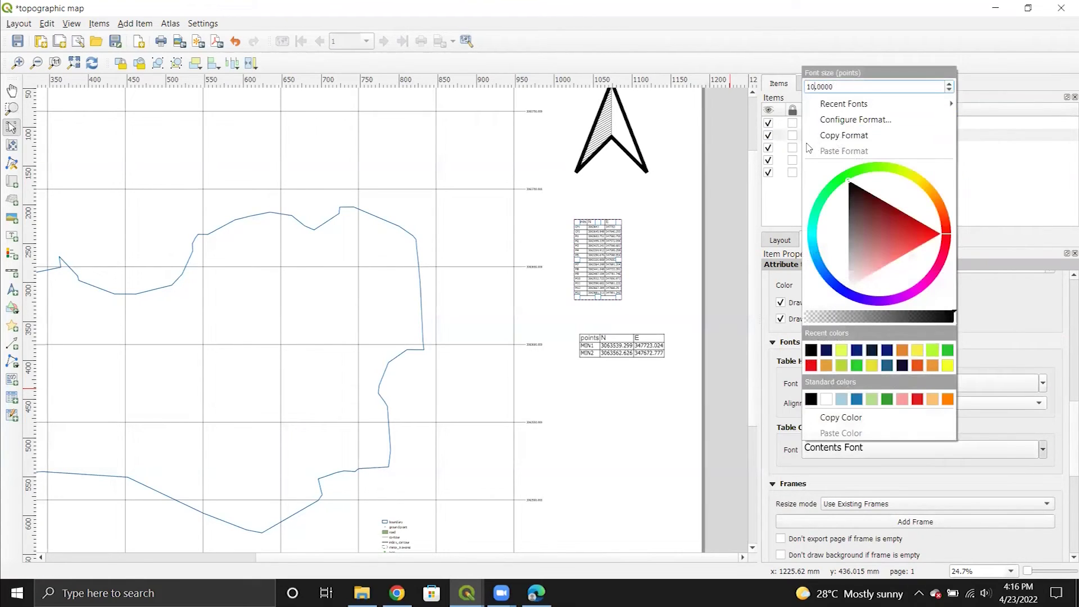
key(BackSpace)
key(BackSpace)
text(20)
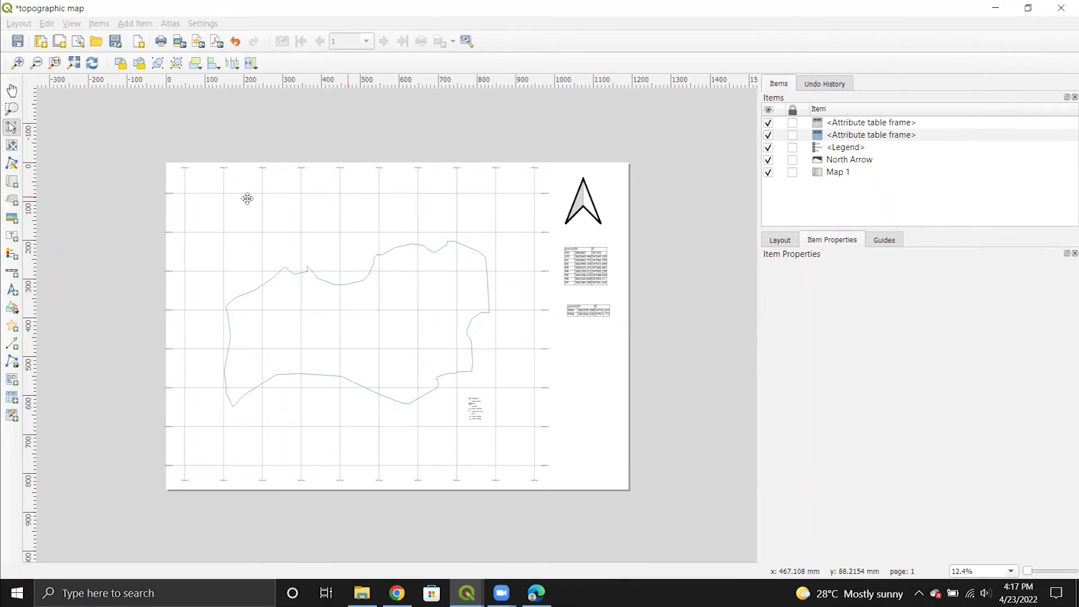
Step: Add a label about 400 mm wide across the upper part of the map, reading "Topographic Map of Kharipati, Bhaktapur"
click(243, 198)
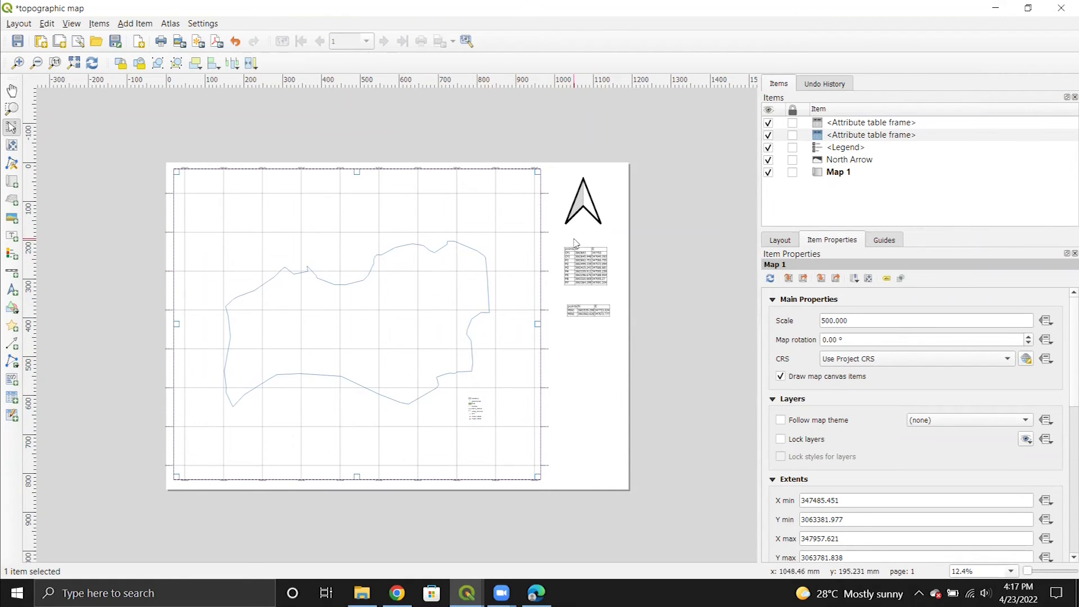
click(129, 25)
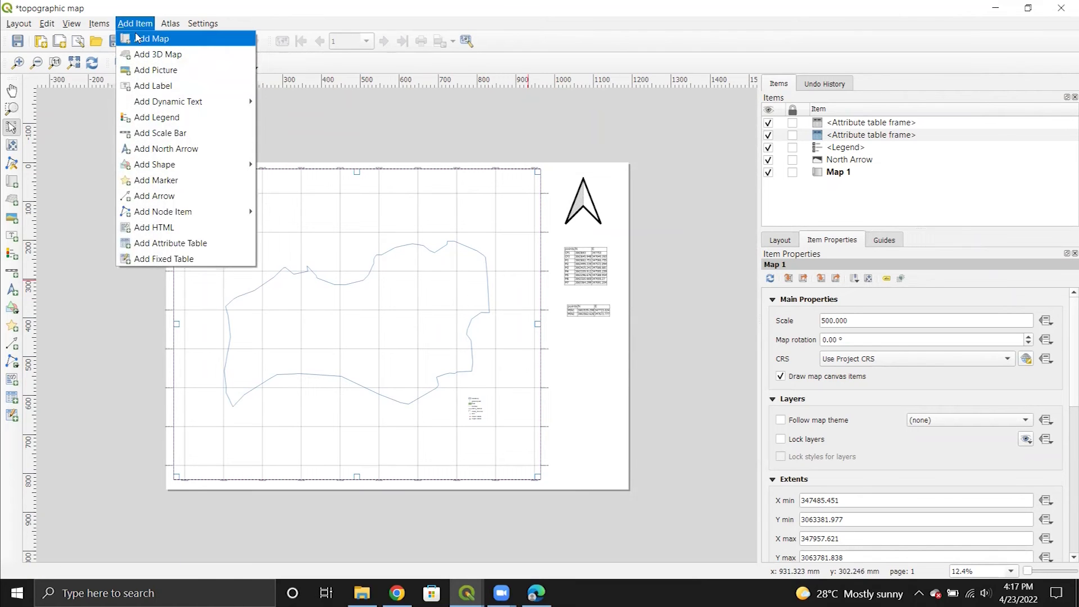
click(185, 88)
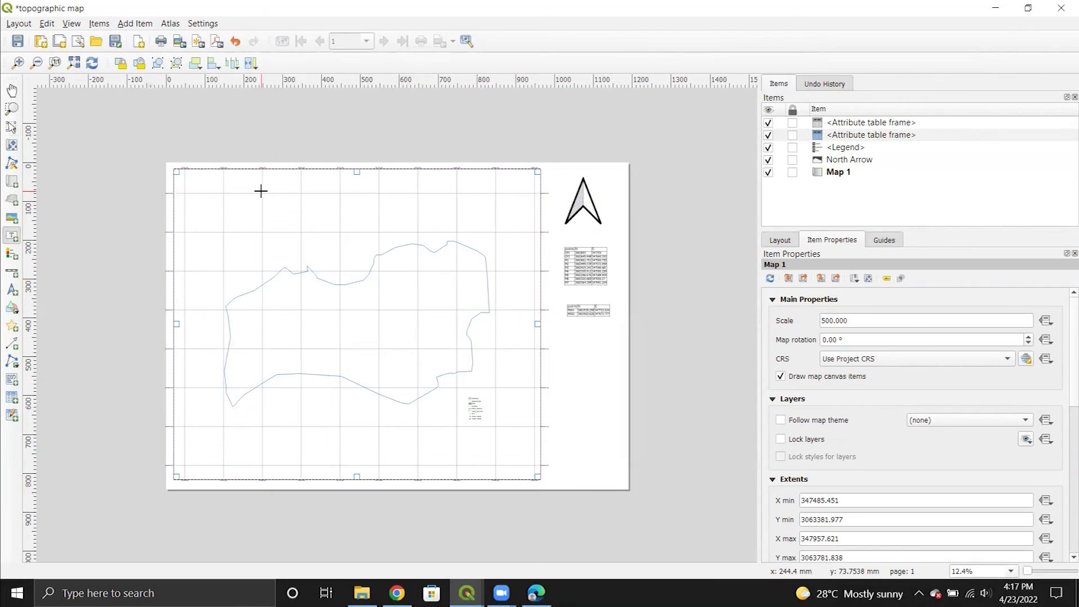
drag(253, 186, 408, 212)
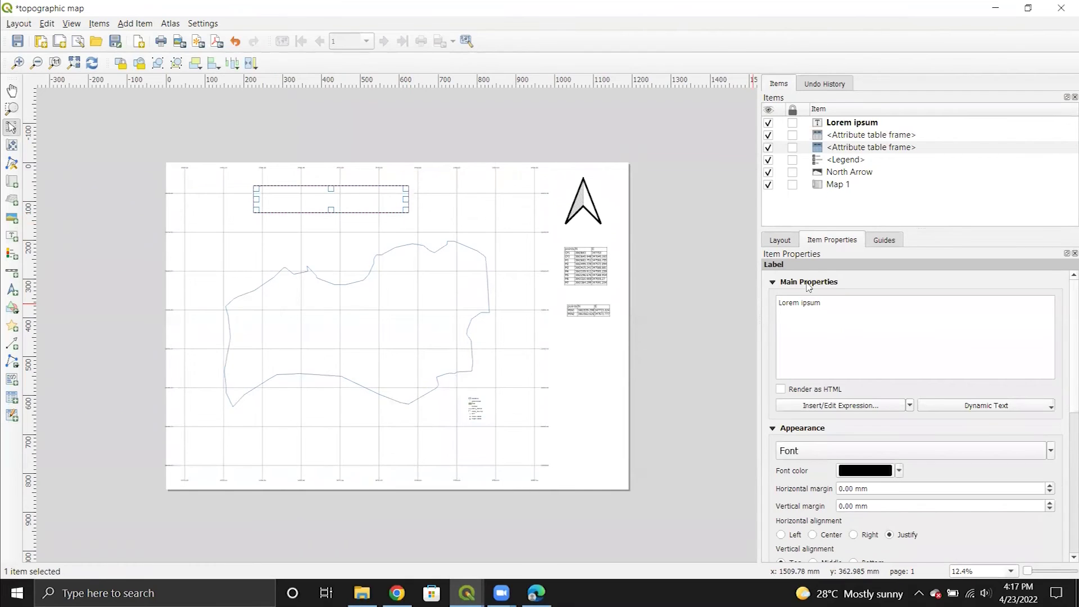
triple_click(809, 307)
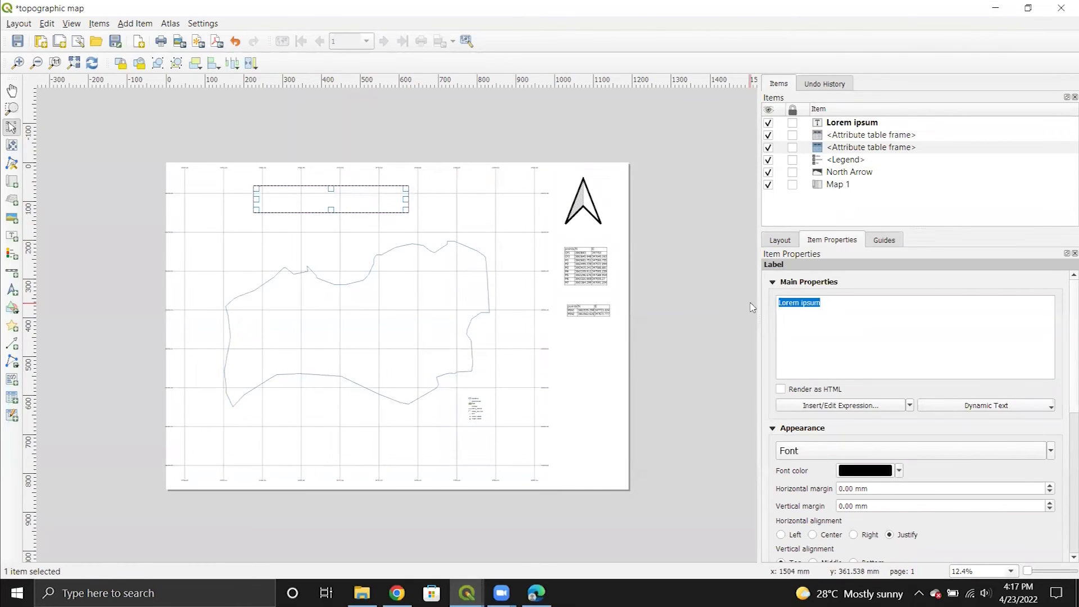
text(Topographi)
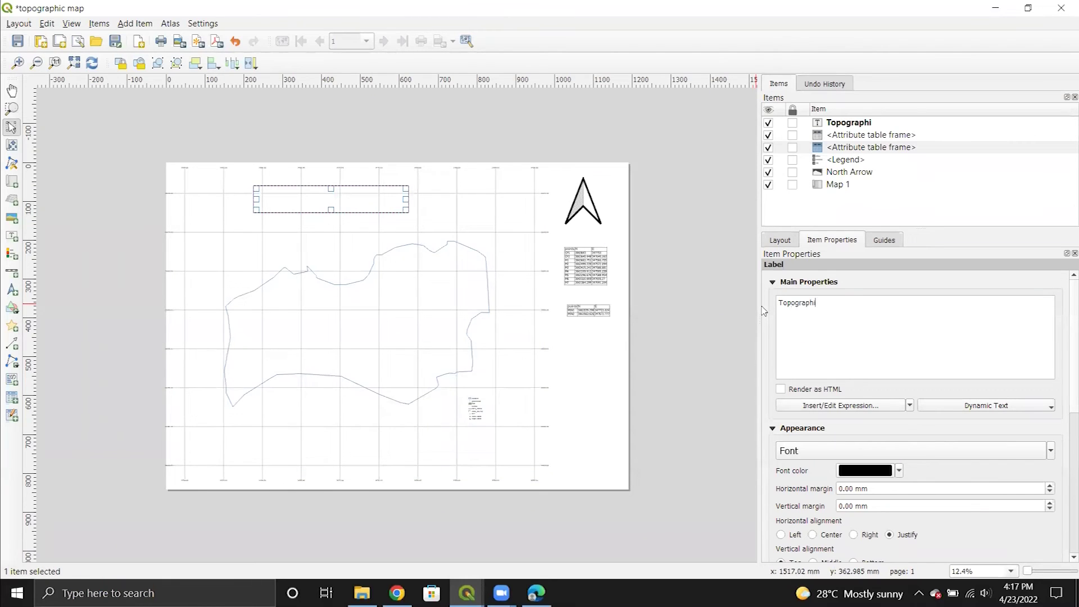
text(c Map of Kharipati, Bhaktapur)
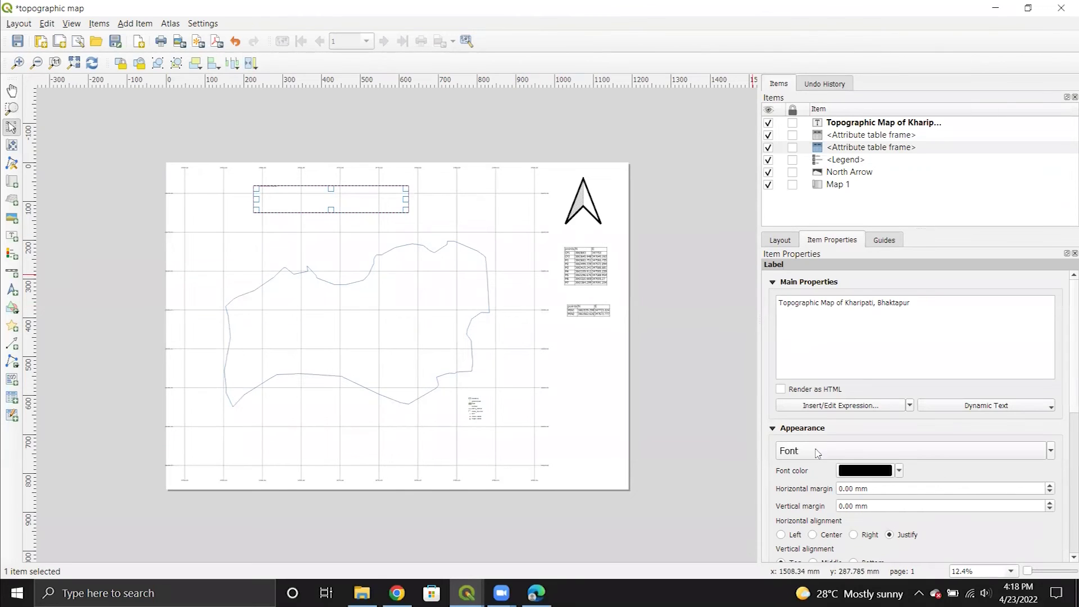
Step: Set the title label's font size to 60 points and add a second text line reading "Scale 1:500"
click(1049, 450)
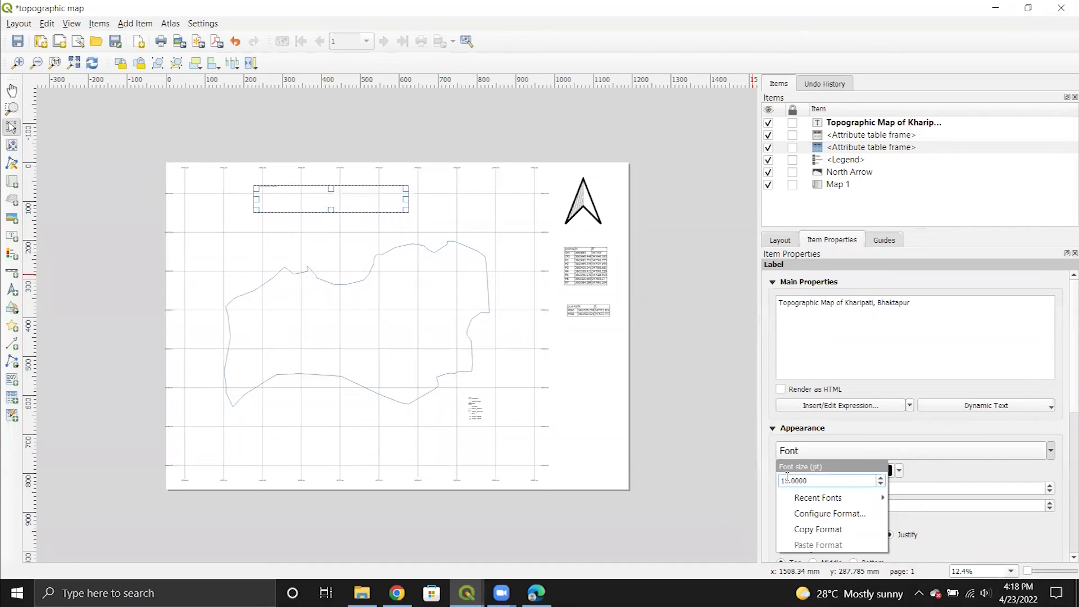
text(5)
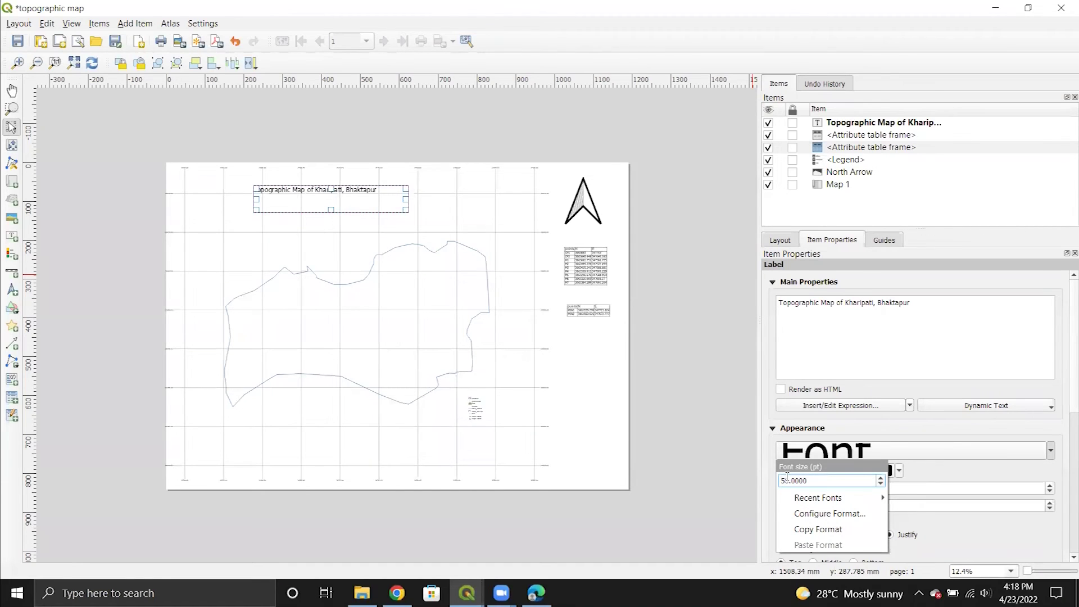
text(6)
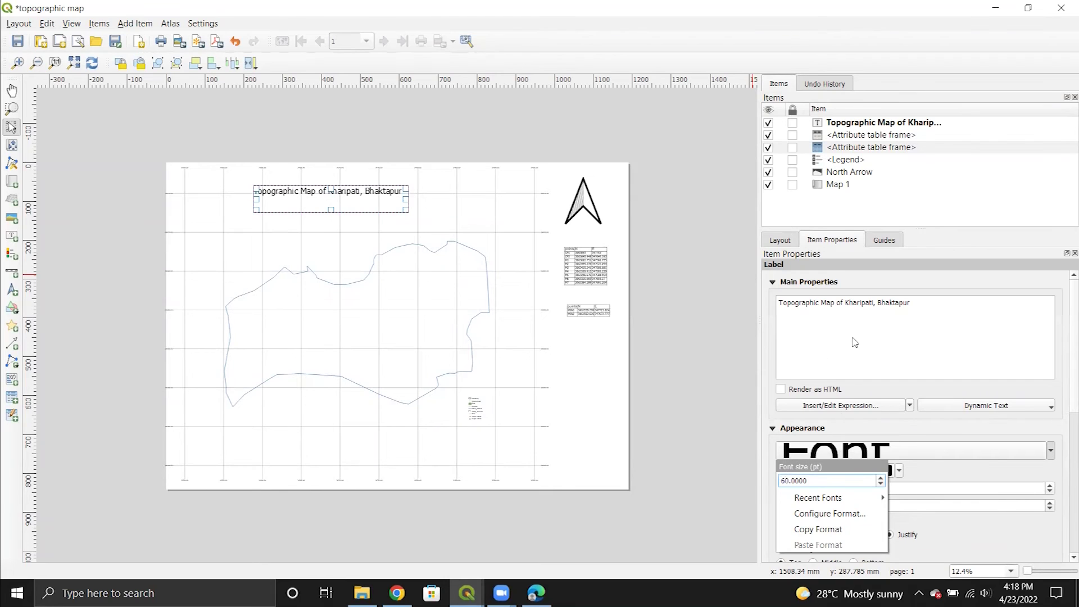
click(912, 304)
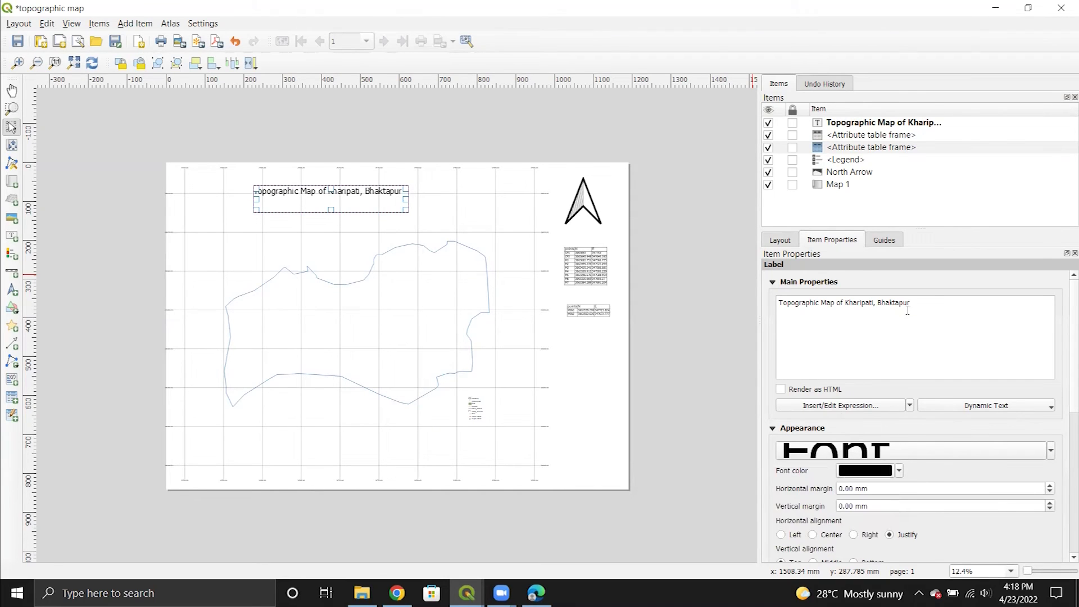
key(Return)
text(Scale 1:500)
Step: Align the title label's text to the middle vertically and the center horizontally
scroll(823, 502, down, 1)
click(814, 495)
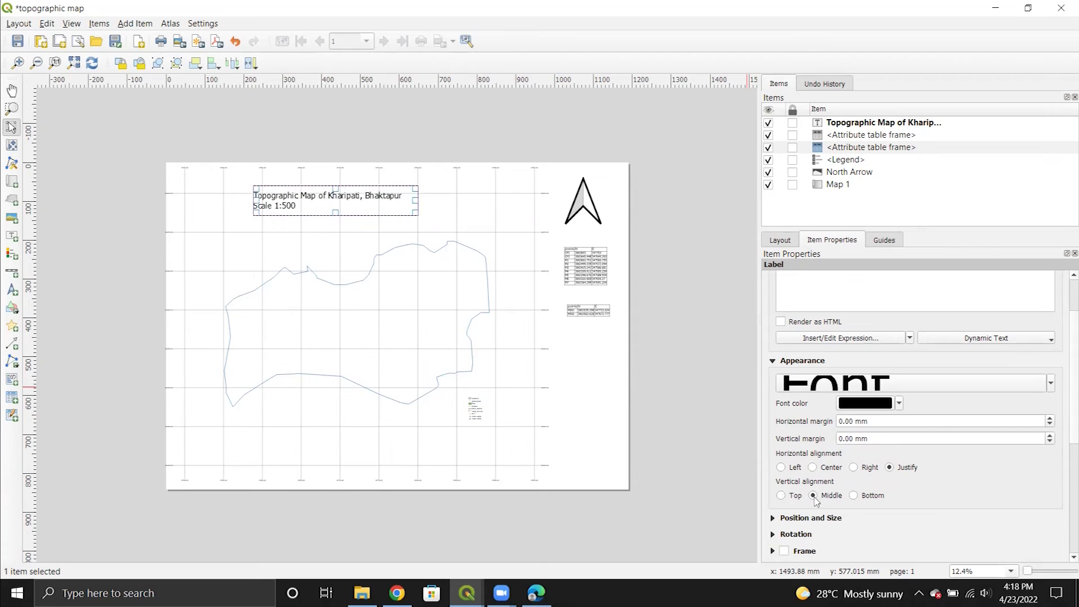
click(813, 467)
scroll(916, 503, down, 2)
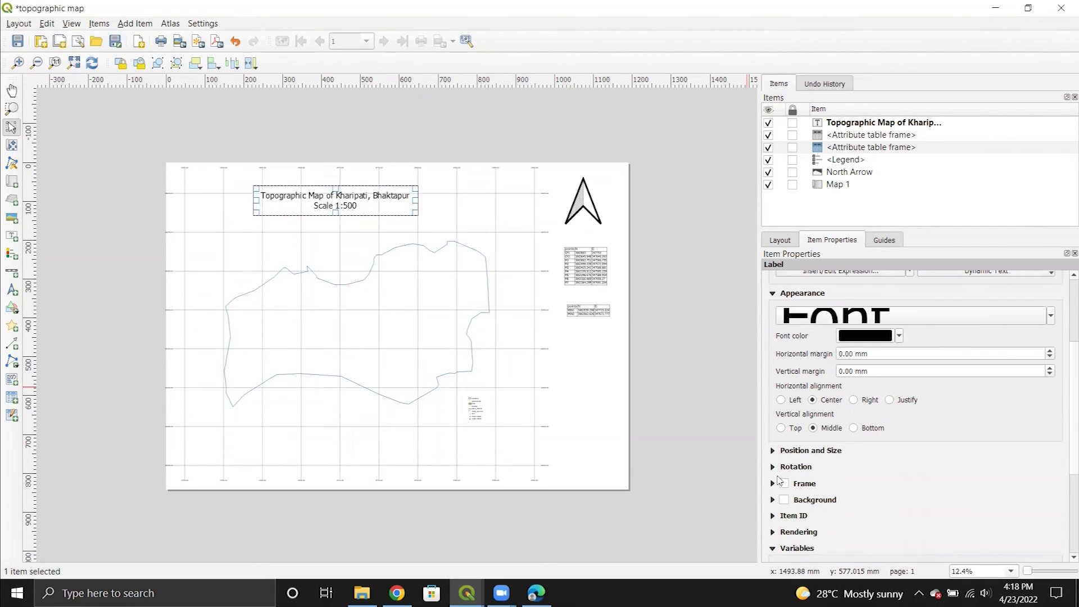
Step: Enable the frame around the title label
click(784, 483)
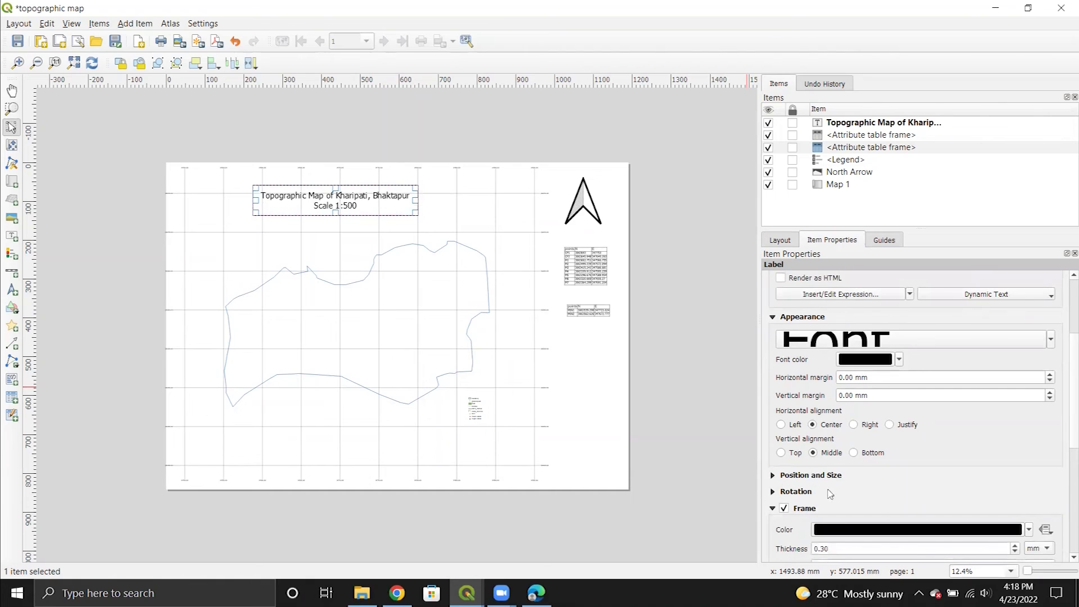
scroll(844, 492, down, 2)
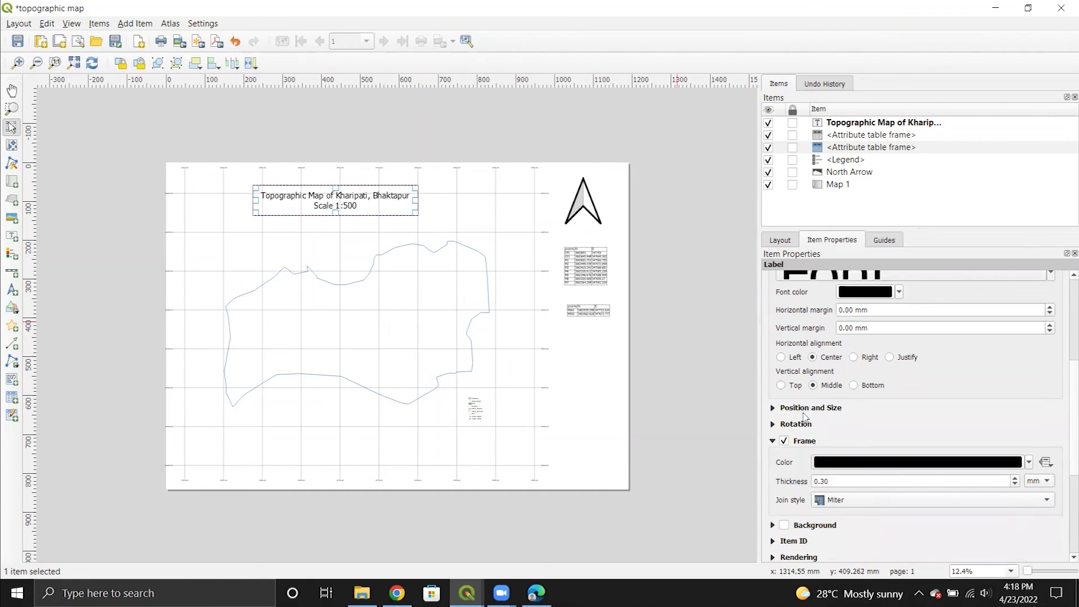
click(523, 315)
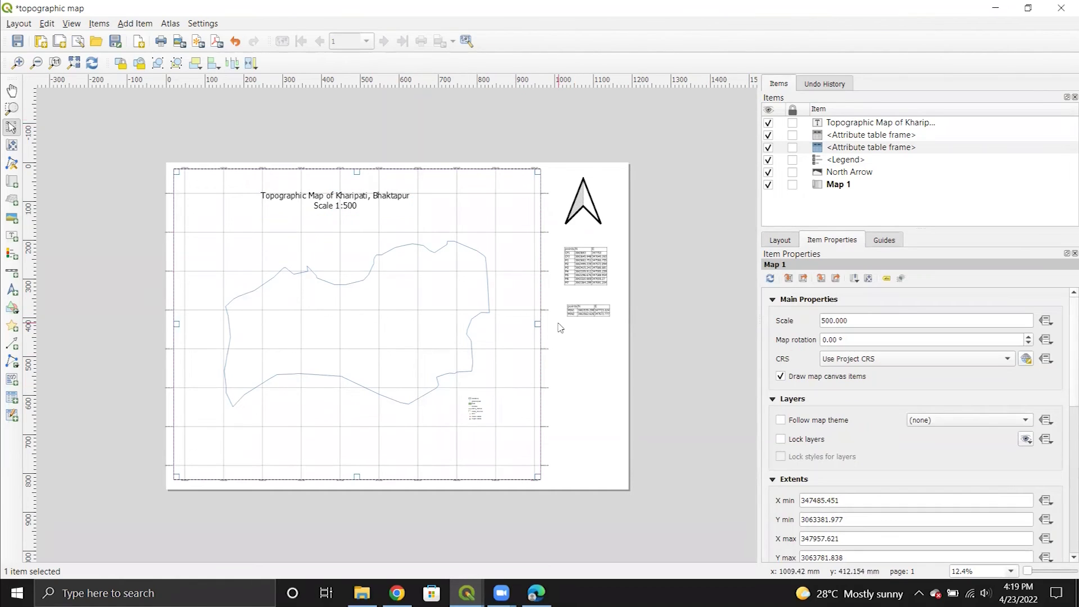
Step: Add a label about 80 mm wide just above the larger station table, reading "Major Stations"
scroll(585, 255, up, 2)
scroll(584, 259, up, 3)
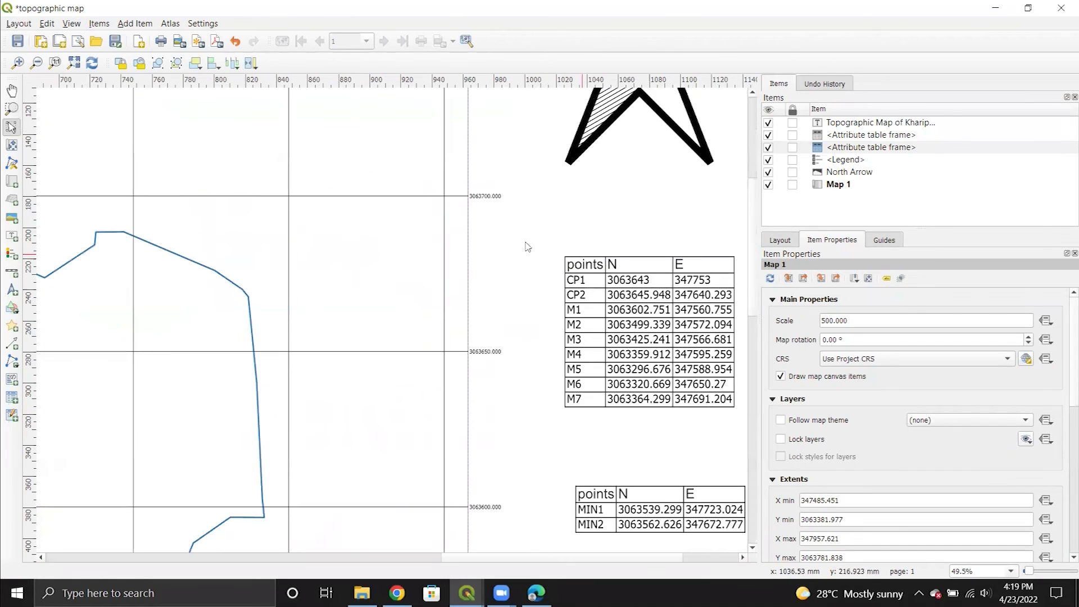
scroll(373, 230, down, 3)
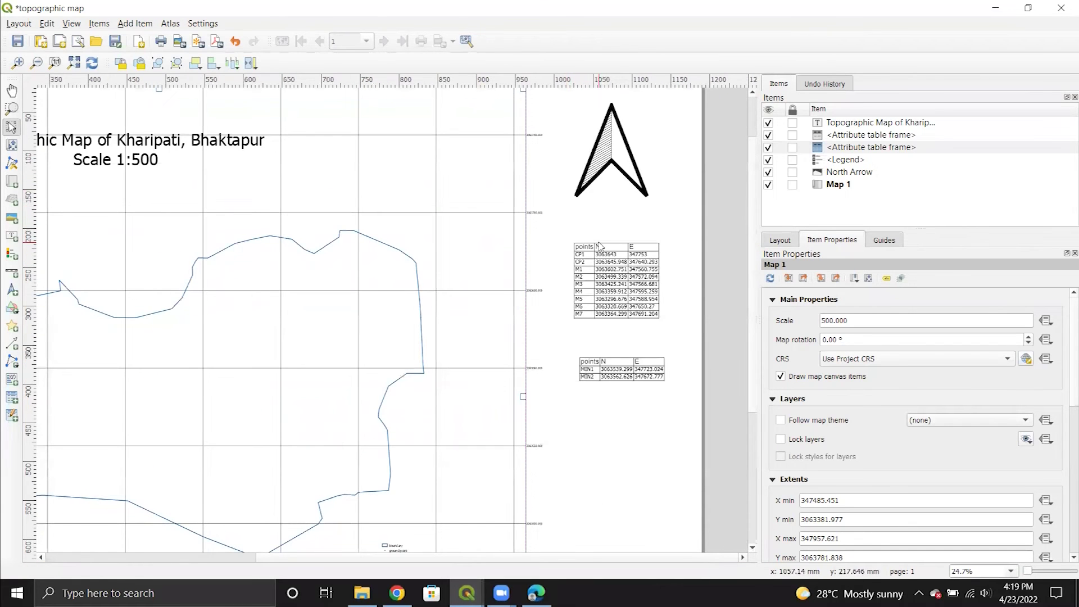
click(139, 24)
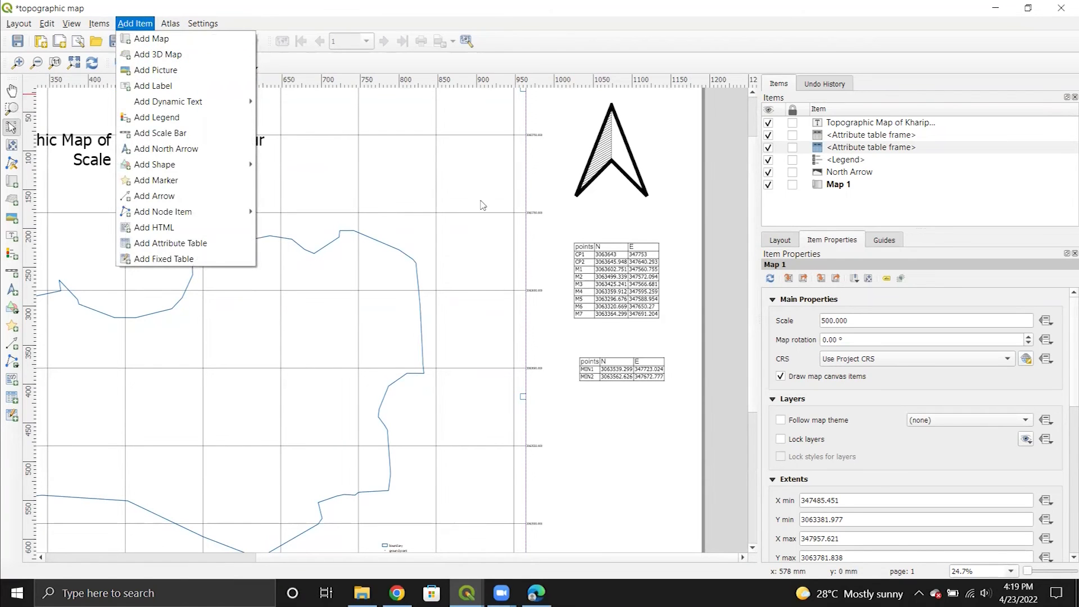
click(582, 252)
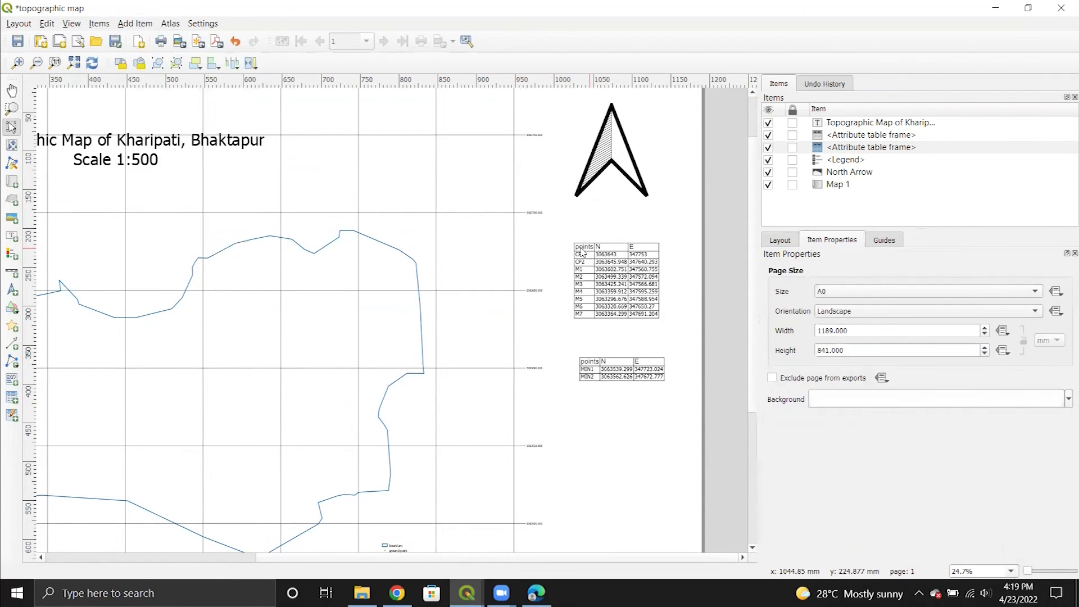
scroll(582, 247, up, 2)
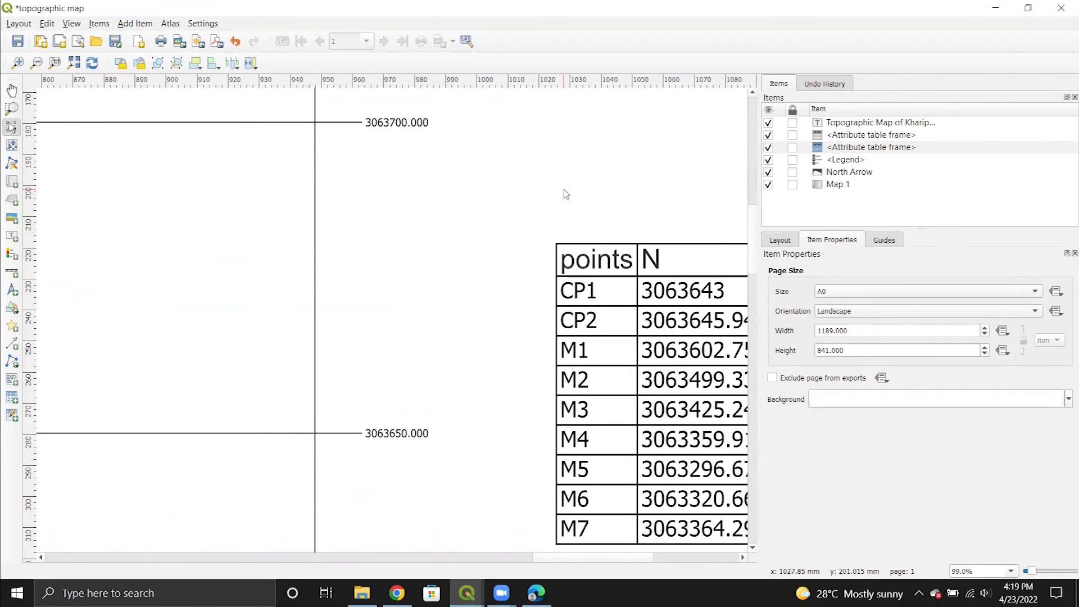
scroll(550, 242, down, 1)
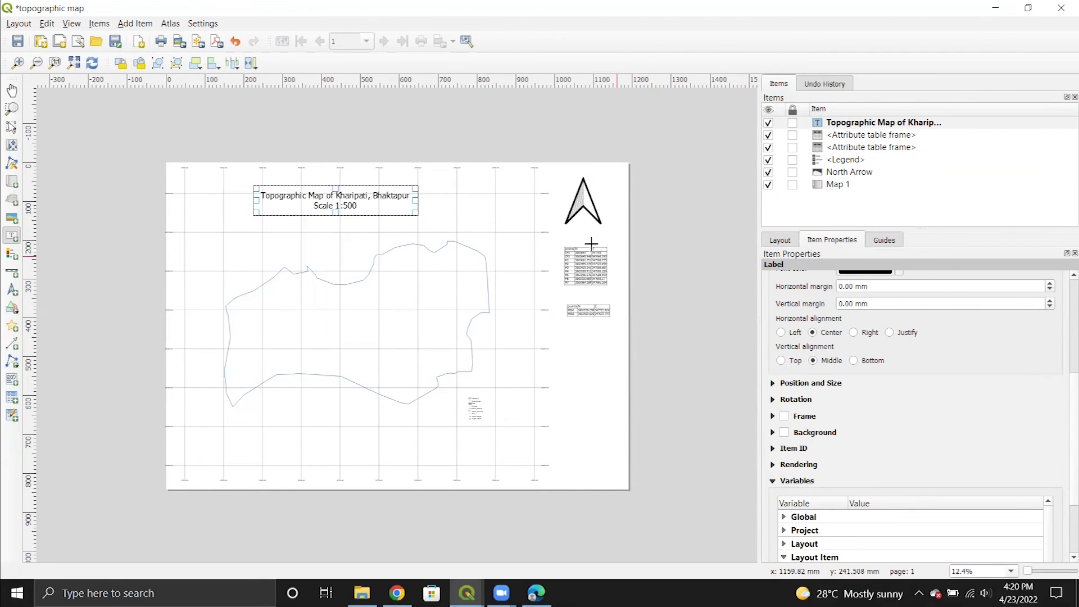
scroll(596, 264, up, 2)
drag(575, 256, 700, 281)
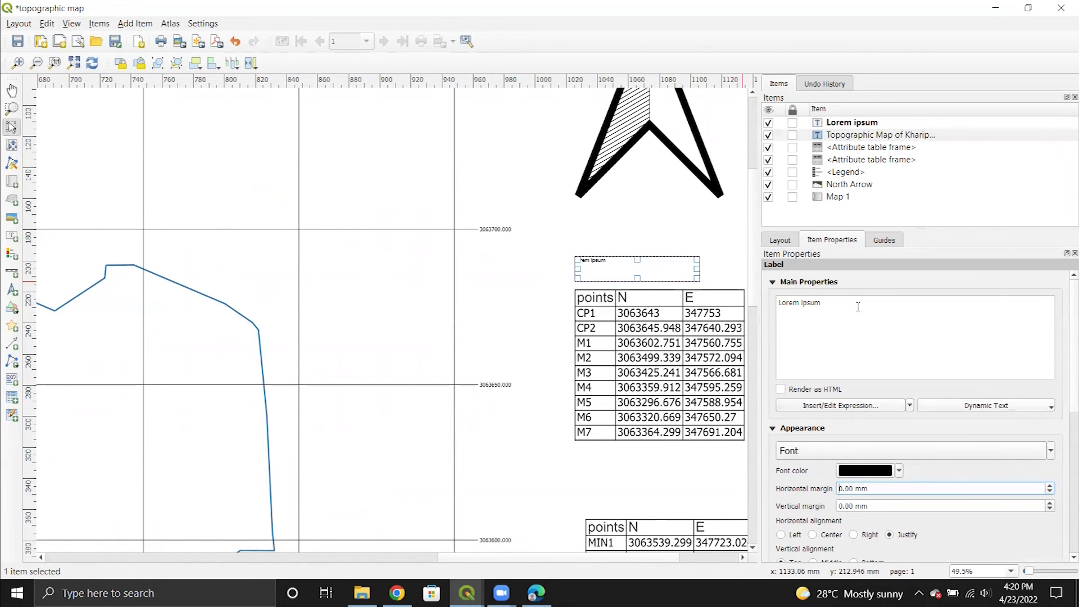
drag(858, 307, 766, 310)
text(Major Stations)
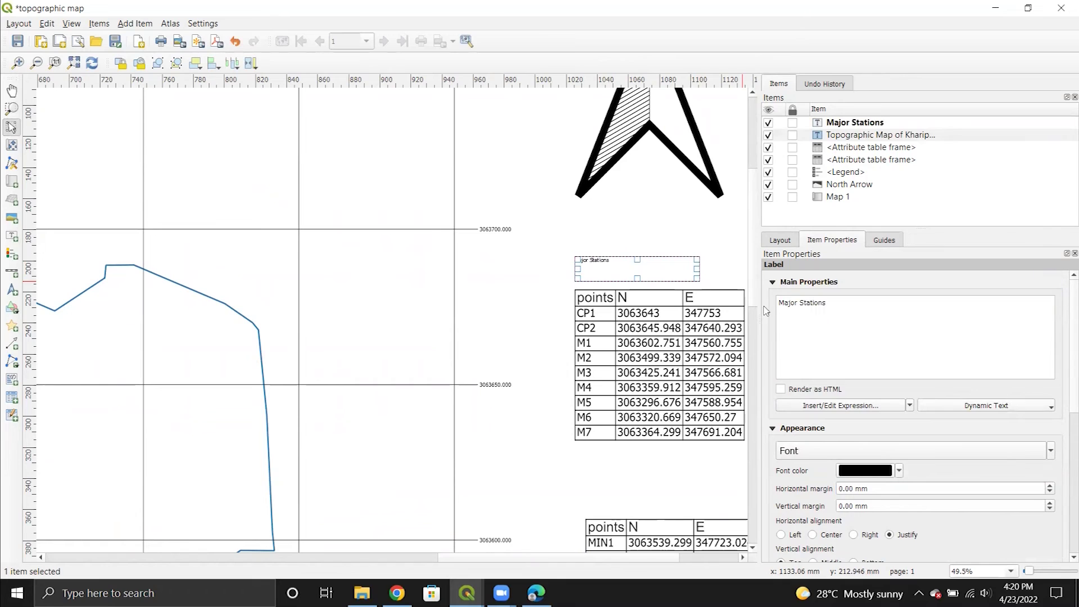
Step: Set the Major Stations label to 25 points with middle vertical alignment and move it closer to its table
click(1050, 450)
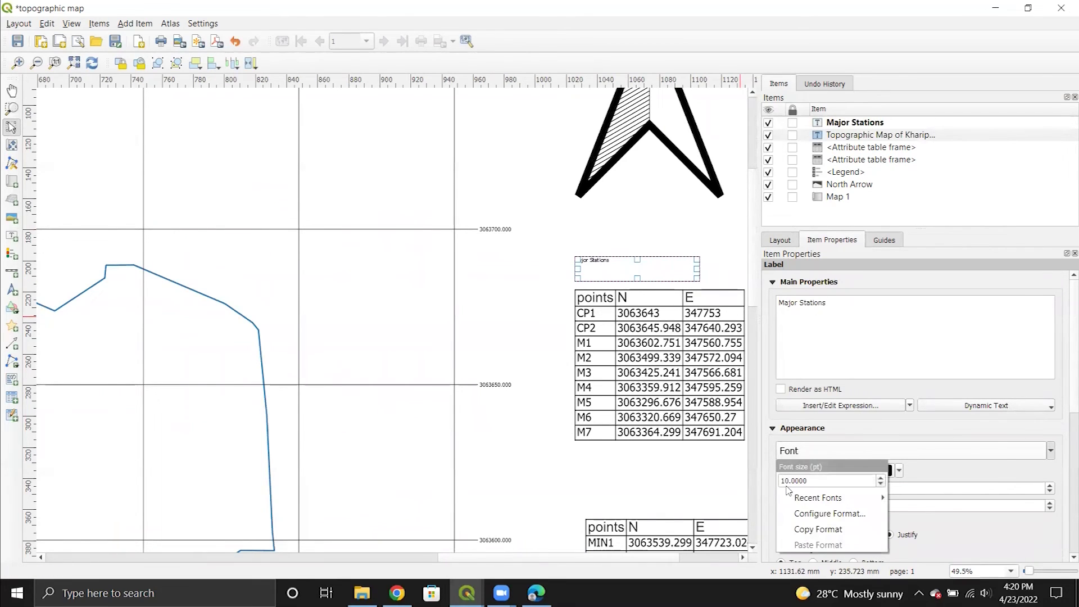
key(BackSpace)
text(3)
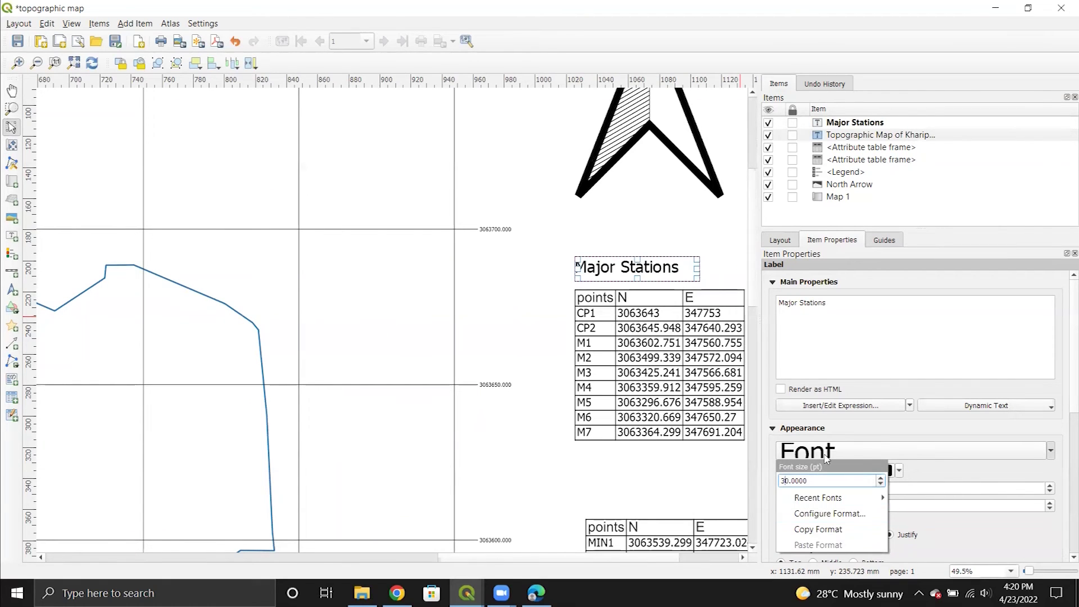
click(616, 269)
drag(615, 267, 617, 274)
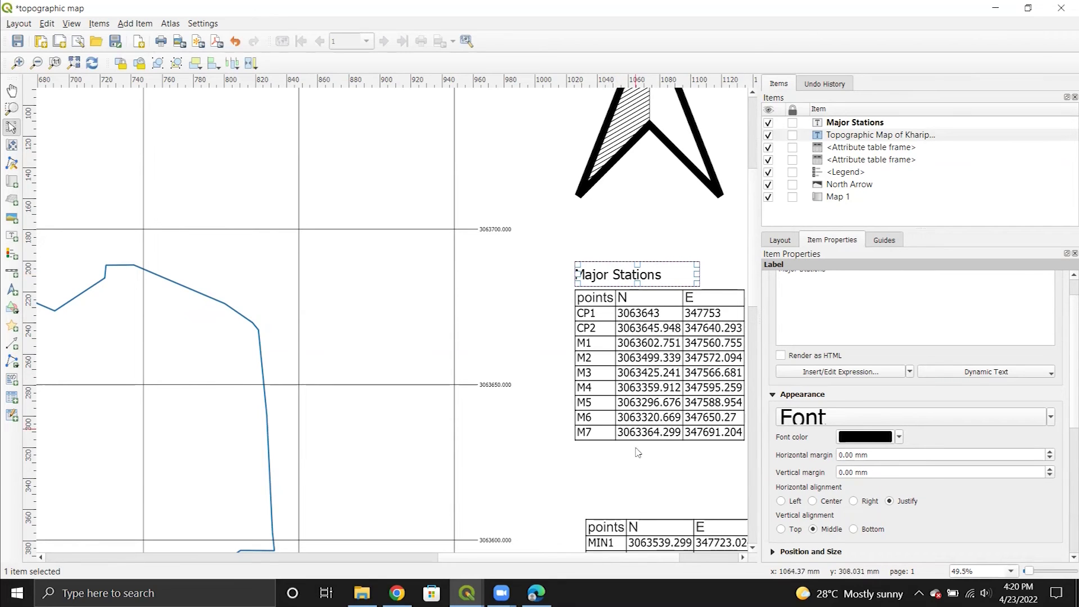
Step: Paste a copy of the Major Stations label above the smaller station table and change its text to "Minor Stations"
click(630, 504)
key(ctrl+v)
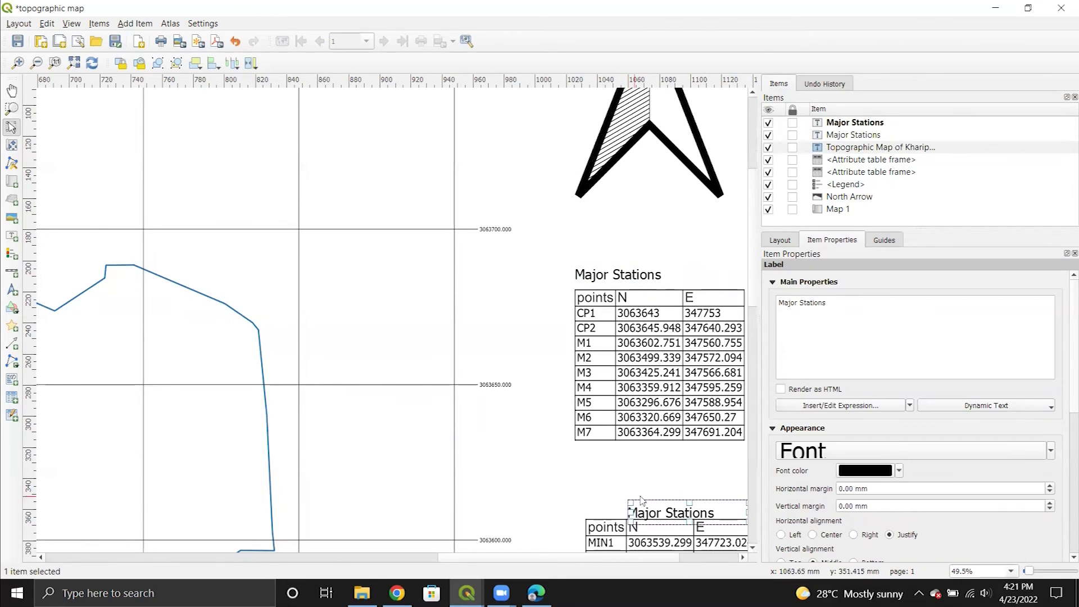
drag(655, 496, 620, 498)
double_click(788, 303)
text(Minor)
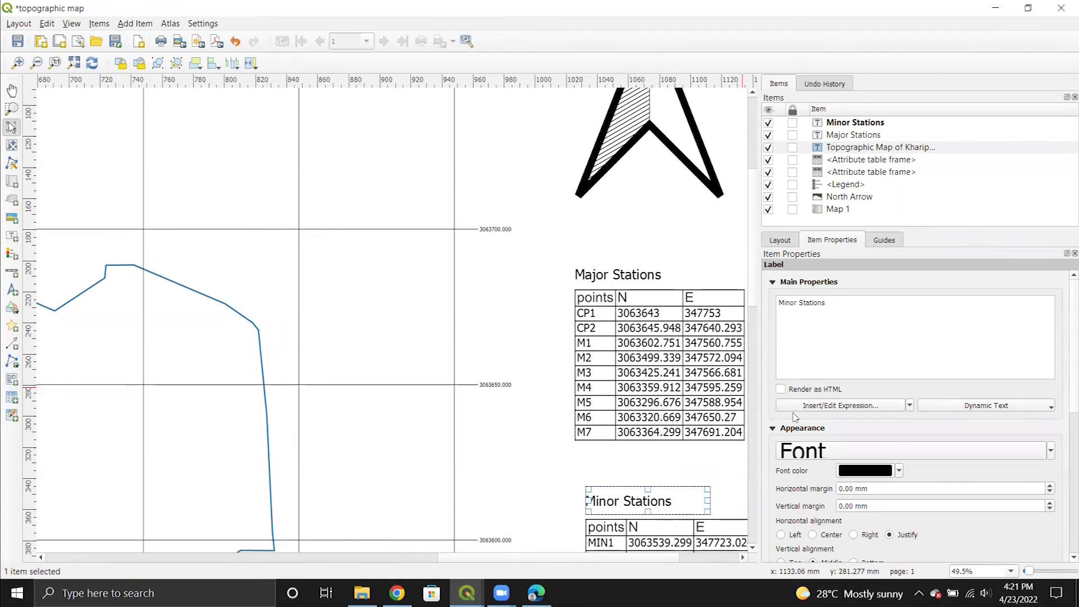
click(620, 466)
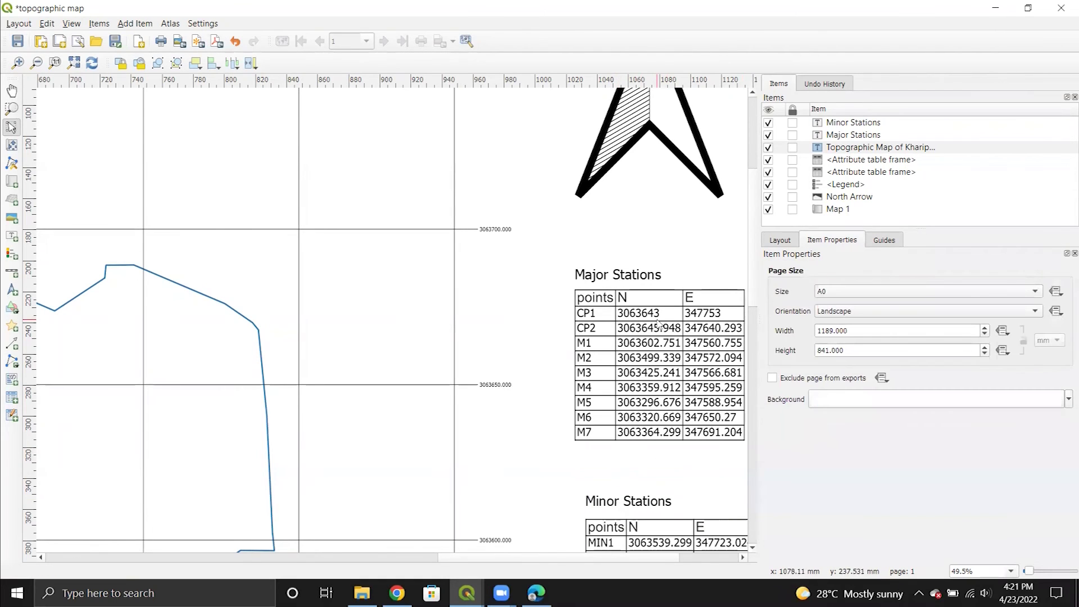
Step: Move the Minor Stations label and its table into vertical alignment with the Major Stations table
scroll(620, 465, down, 1)
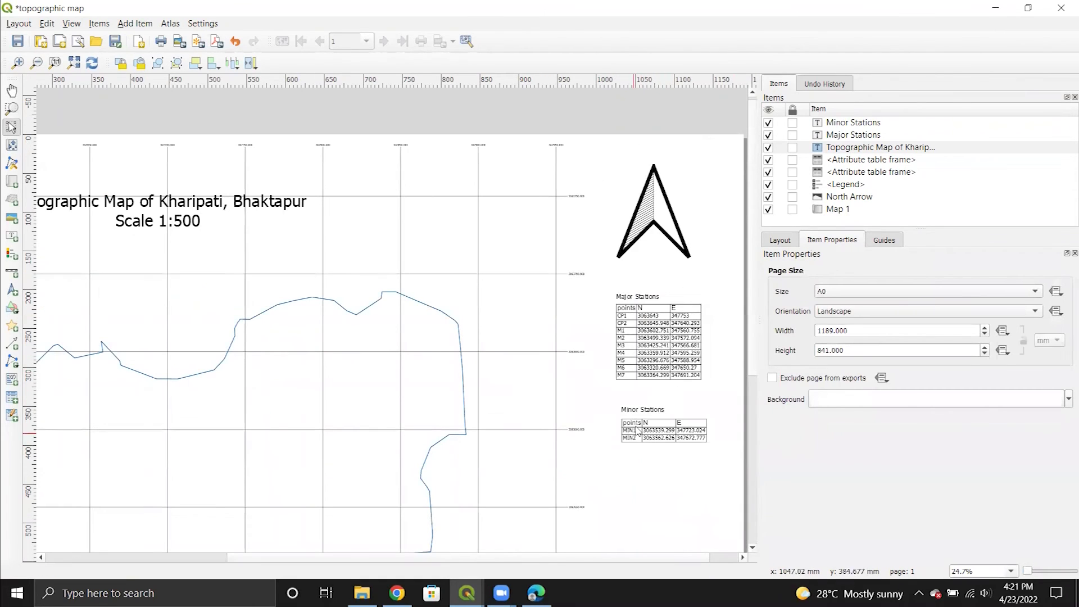
scroll(637, 428, down, 1)
scroll(576, 335, up, 1)
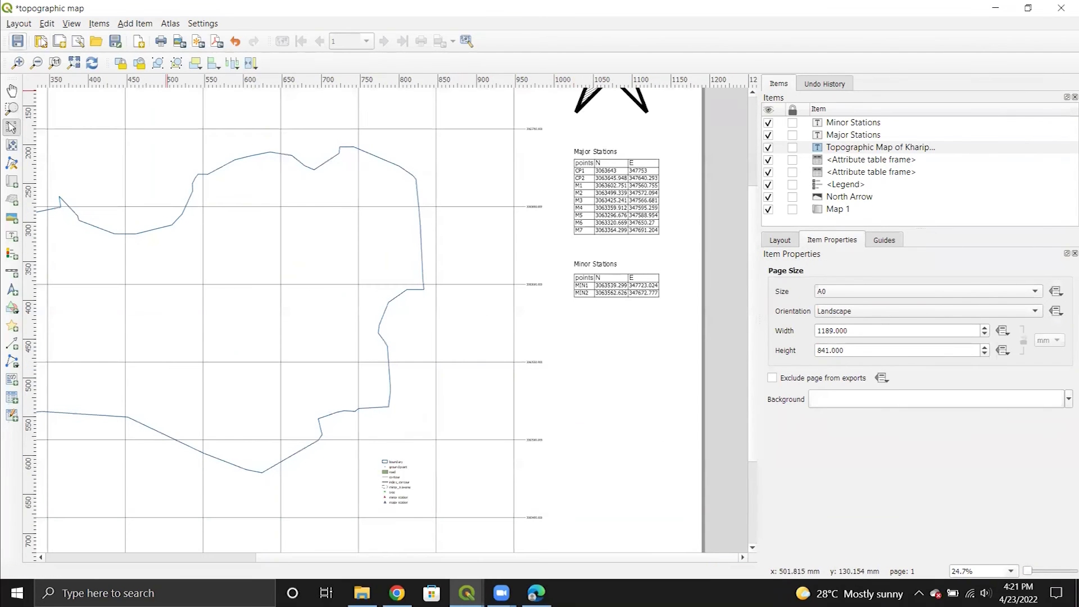
click(101, 24)
mouse_move(126, 26)
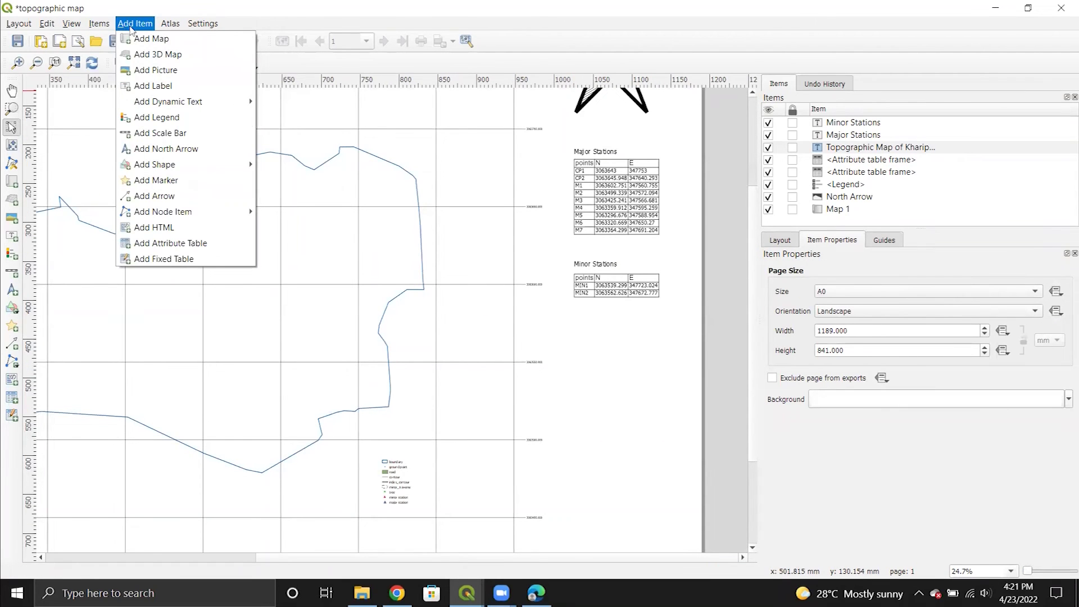
click(594, 338)
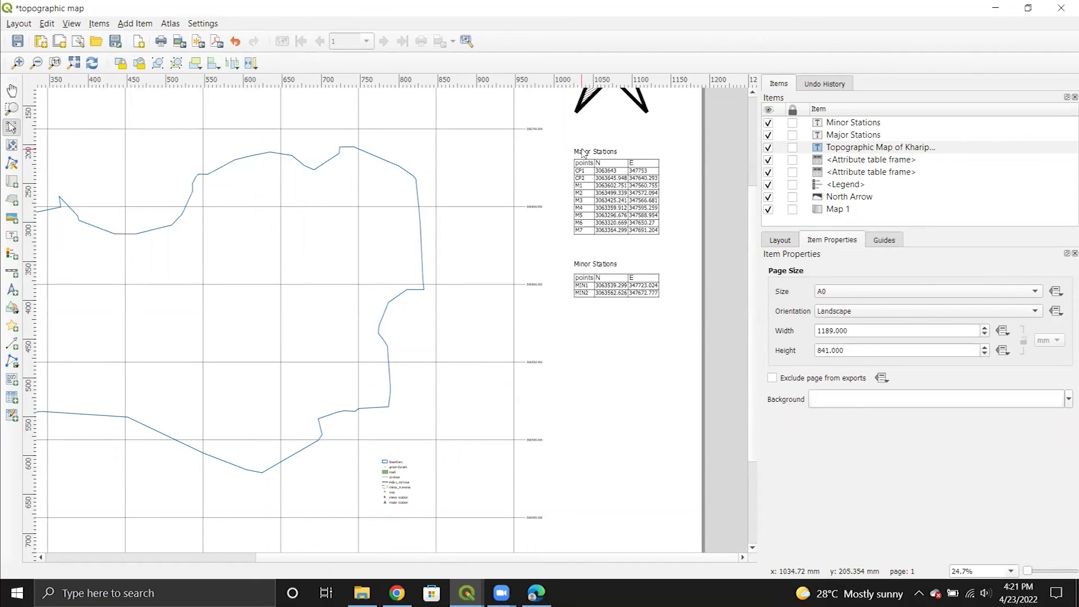
Step: Paste a taller copy of the Major Stations label below the minor stations table and change its text to "Group Members:"
click(585, 151)
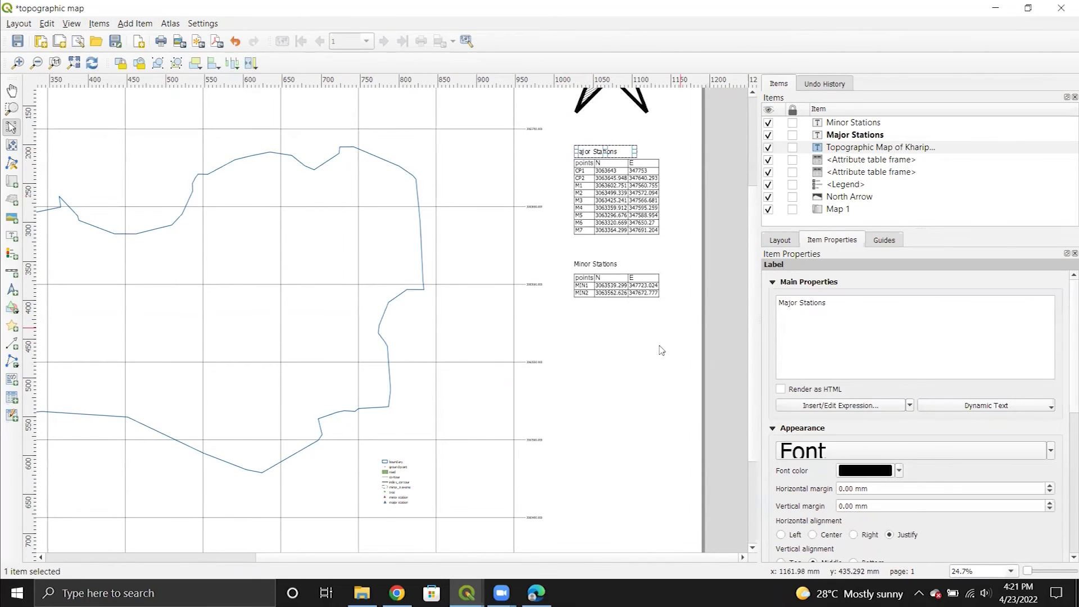
click(597, 373)
key(ctrl+v)
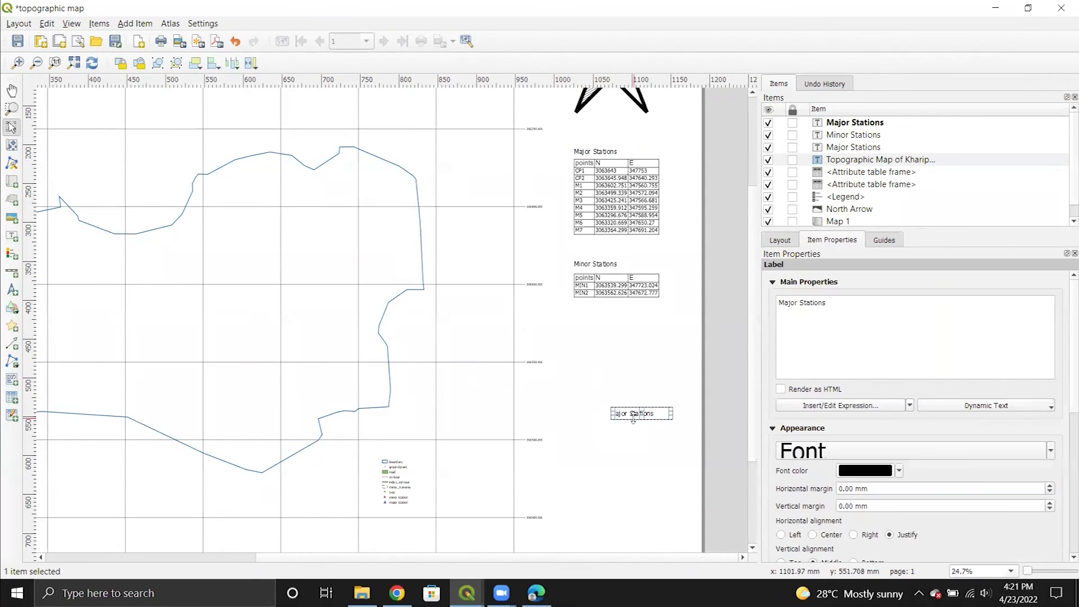
drag(626, 406, 626, 340)
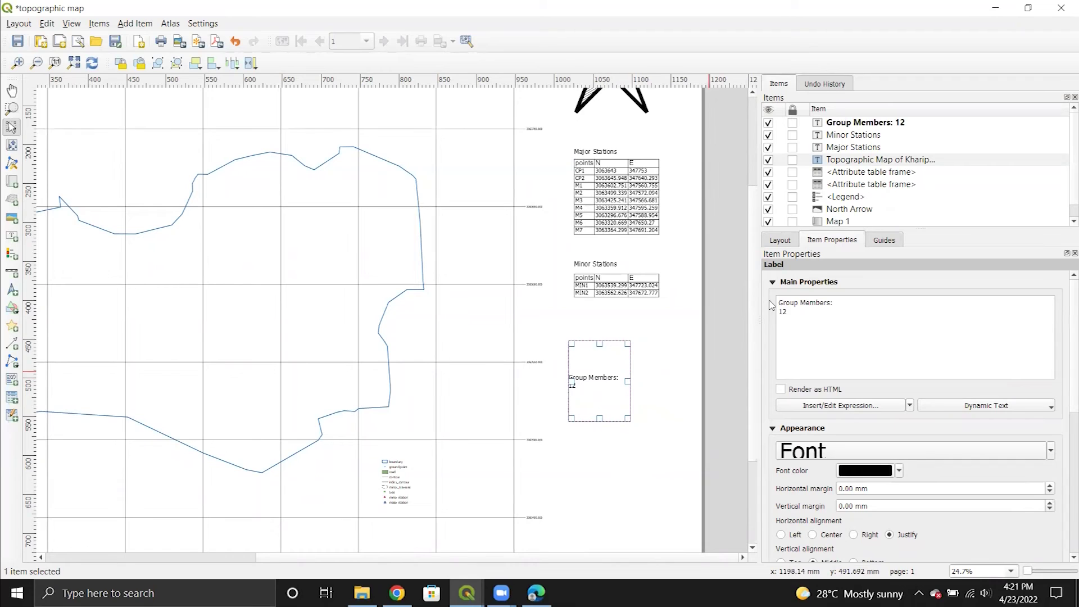
Step: Complete the Group Members label with blank lines numbered 1. to 5., each on its own line
text(.)
key(Return)
text(2.)
key(Return)
text(3.)
key(Return)
text(4. )
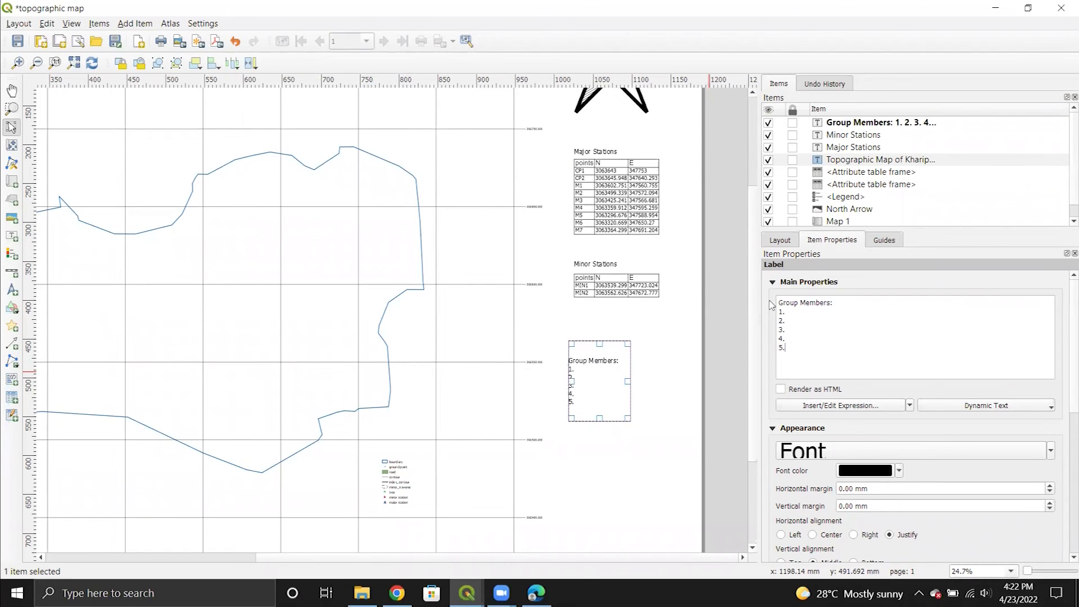
text(5.)
key(Return)
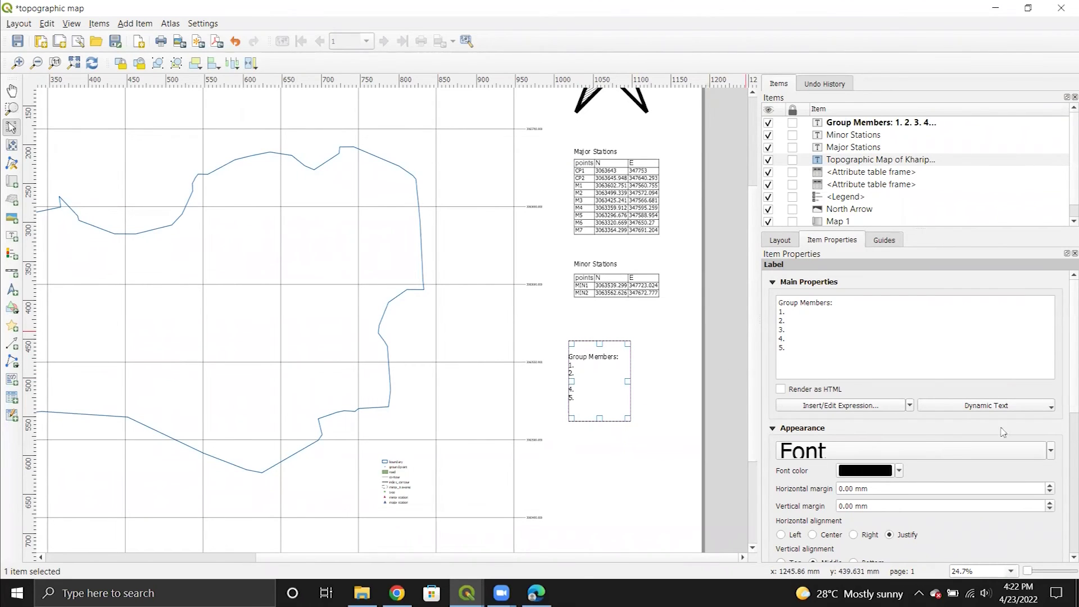
Step: Enlarge the Group Members text with left horizontal alignment and widen its box to about 115 mm
click(1050, 450)
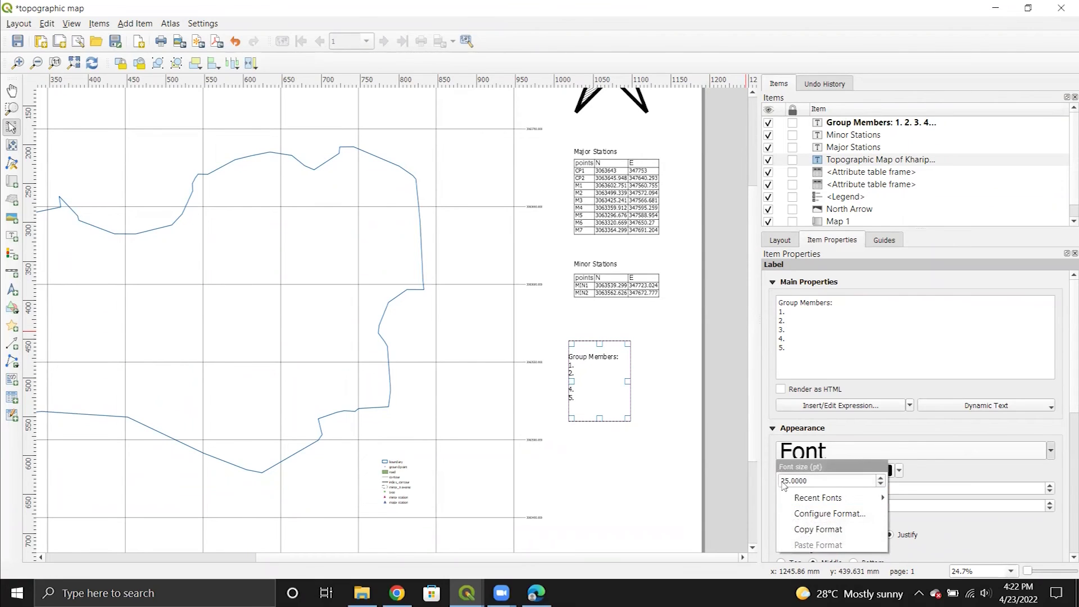
key(Escape)
click(1051, 450)
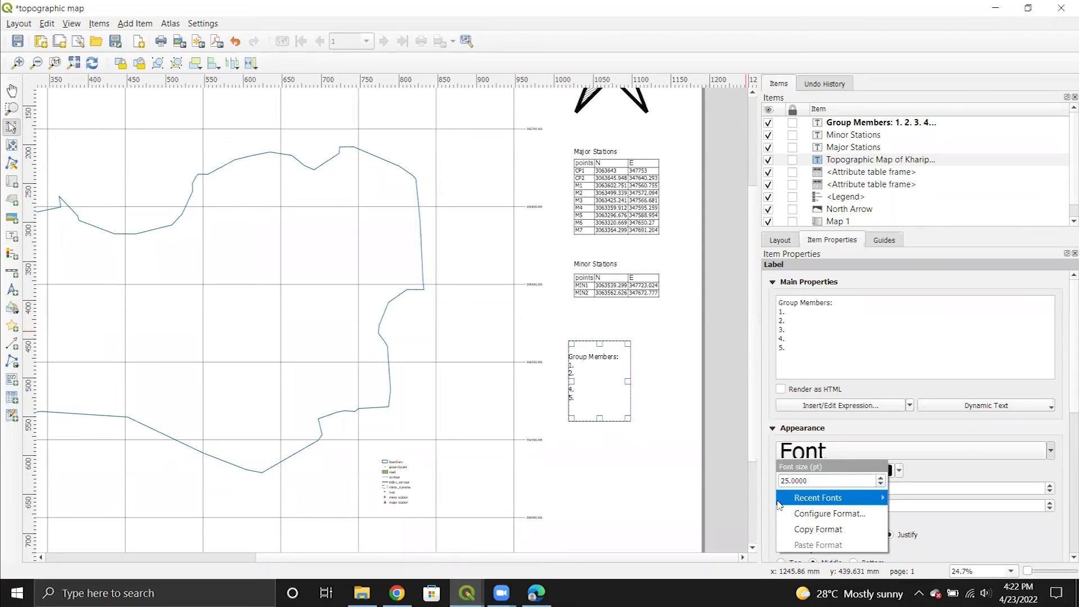
scroll(835, 508, down, 1)
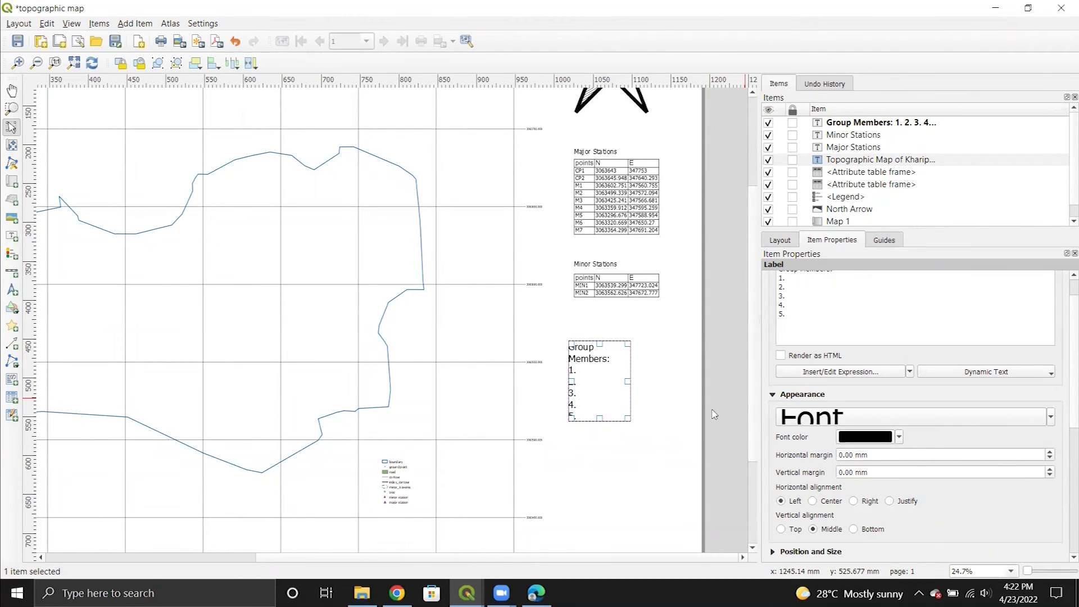
drag(627, 417, 656, 435)
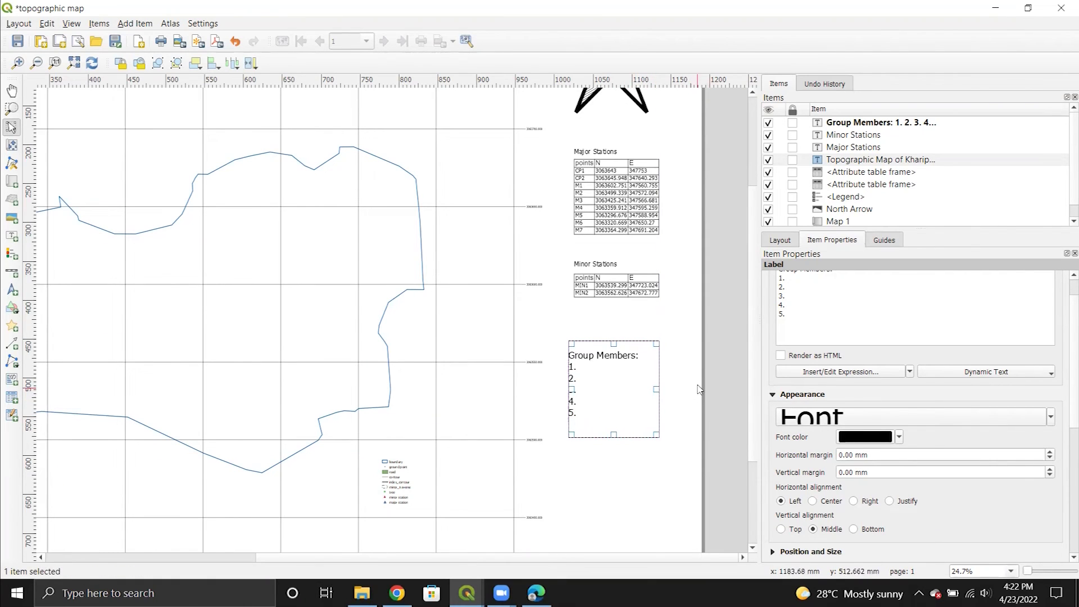
Step: Paste a label copy below the group list, reading "Department of Civil Engineering", "Khwopa College of Engineering", "Liwali, Bhaktapur" on three centered lines
scroll(564, 346, down, 1)
click(573, 439)
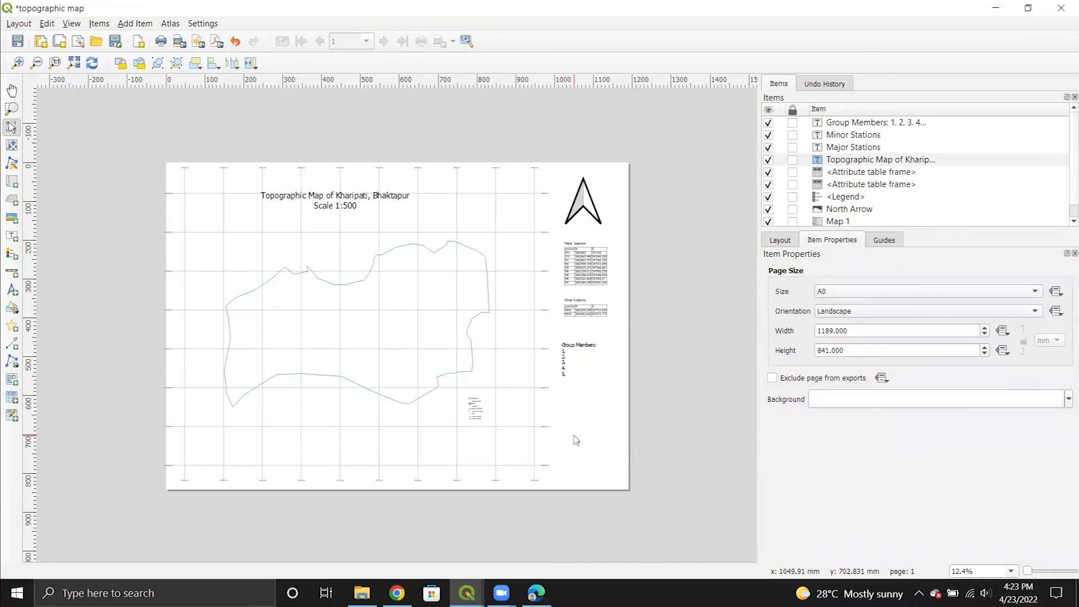
key(ctrl+v)
scroll(580, 438, up, 2)
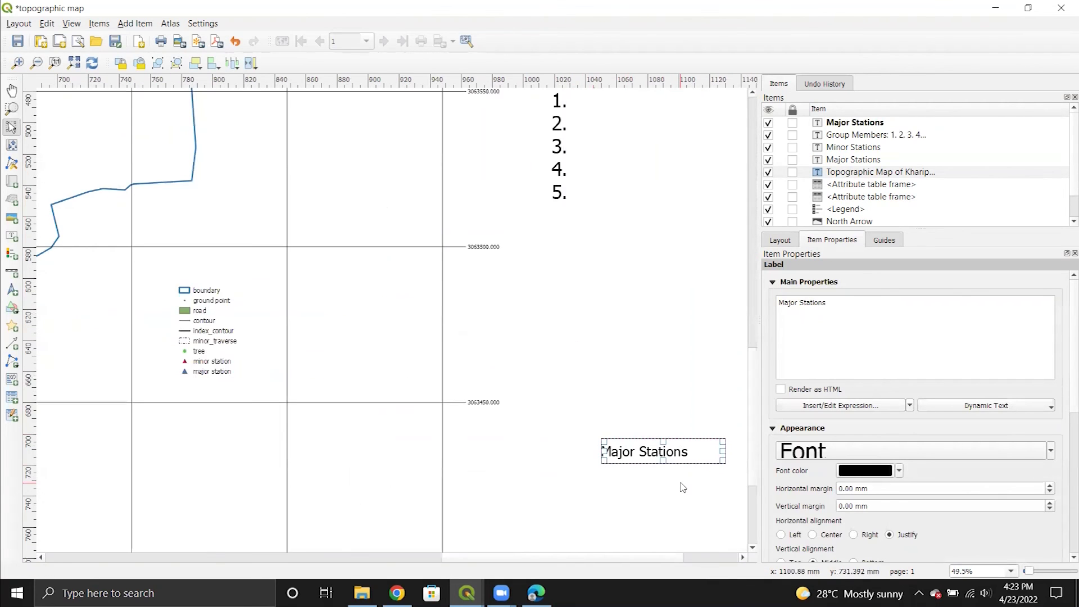
scroll(682, 486, up, 1)
drag(663, 400, 557, 401)
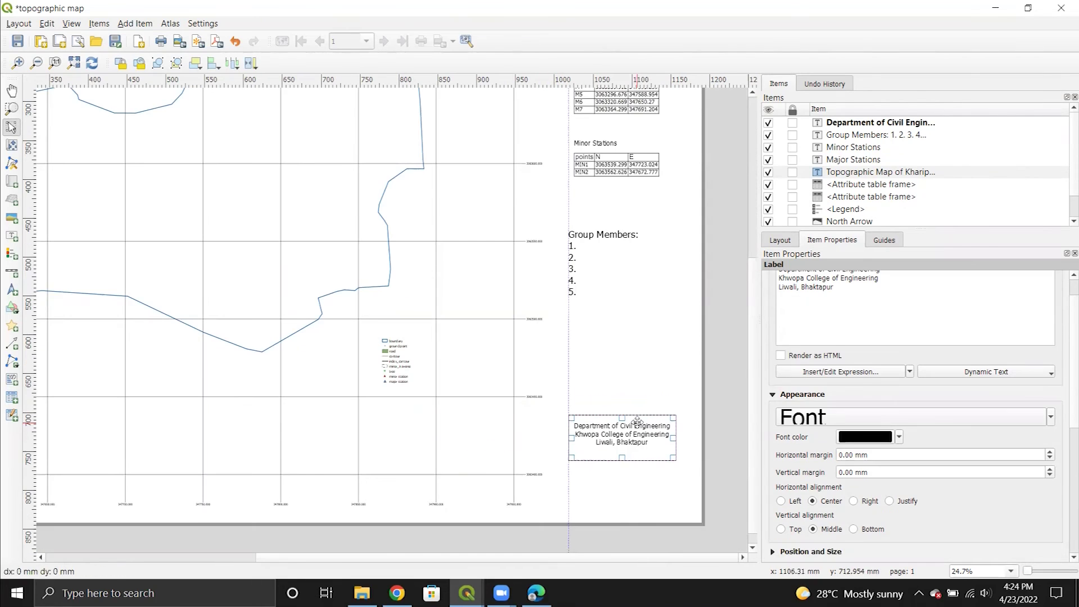
click(637, 422)
click(721, 335)
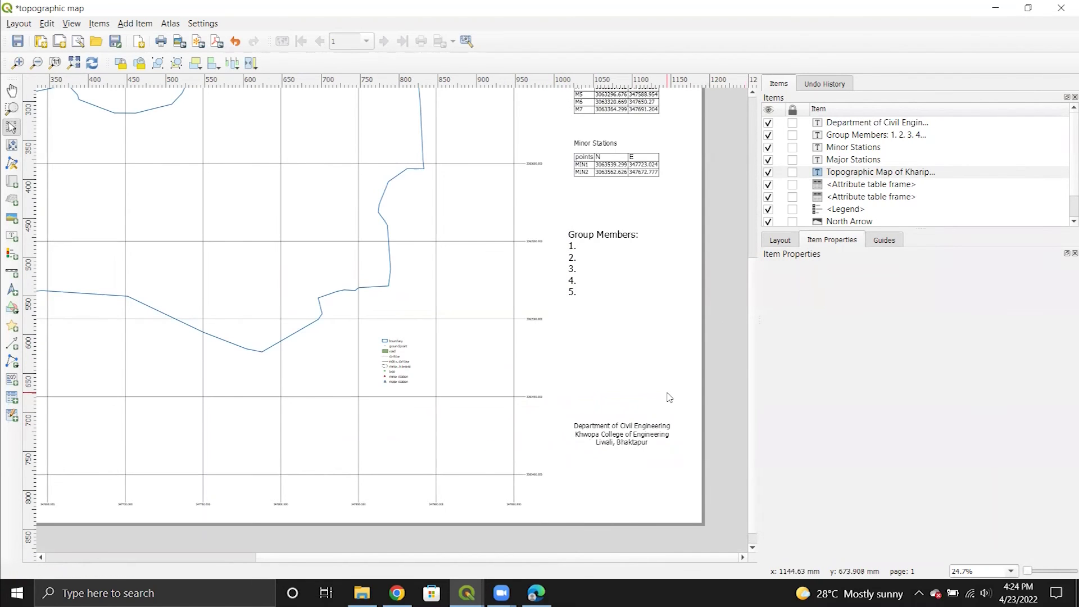
scroll(663, 397, down, 1)
scroll(597, 378, up, 1)
scroll(599, 287, down, 1)
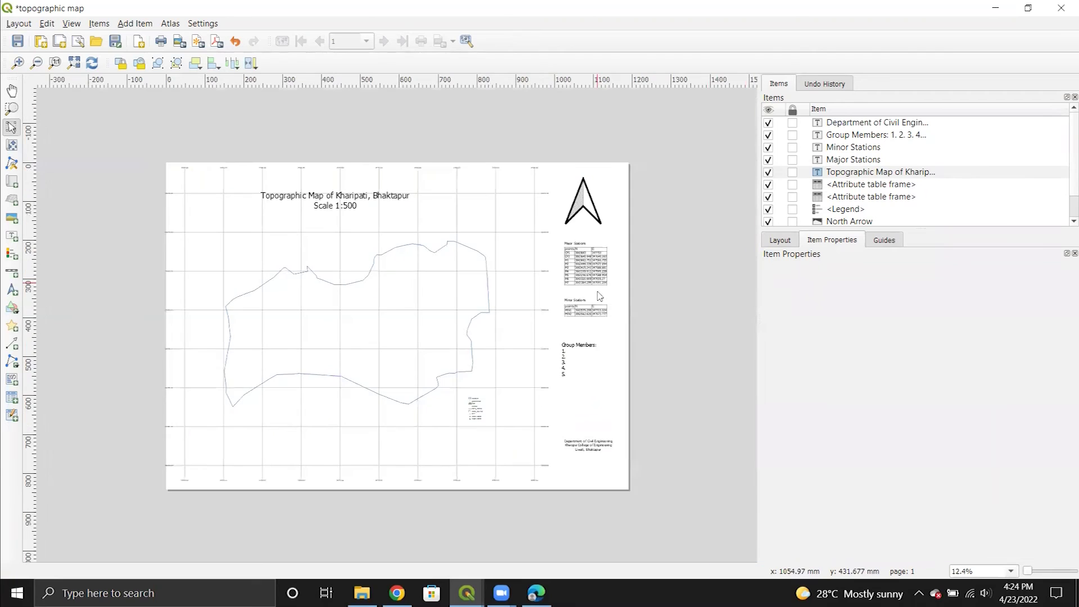
Step: Turn on a frame around the Group Members label and another around the main map
click(568, 357)
scroll(794, 492, down, 2)
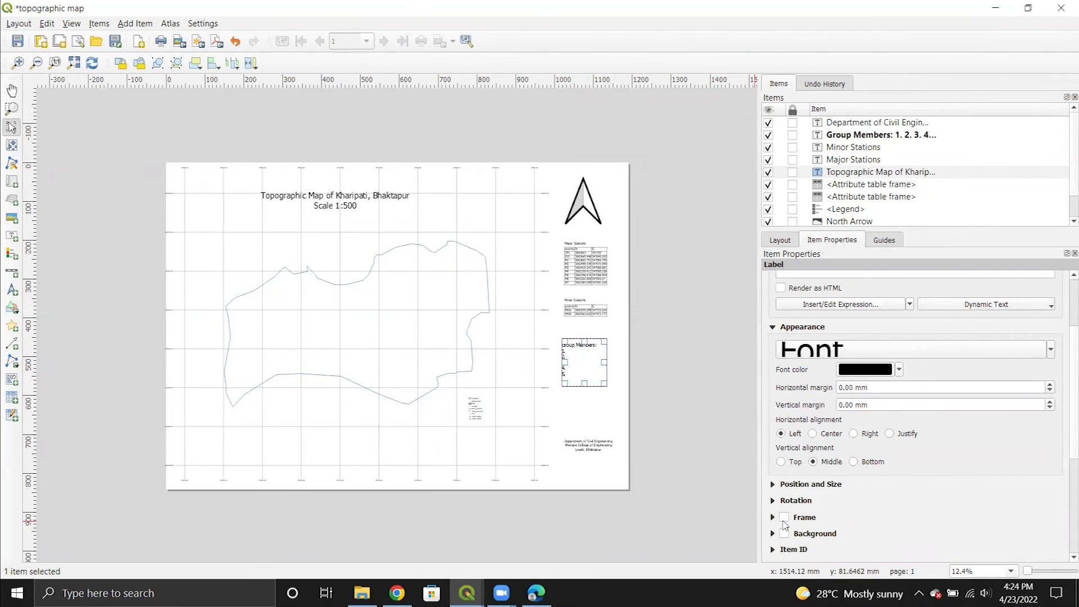
click(784, 518)
click(595, 416)
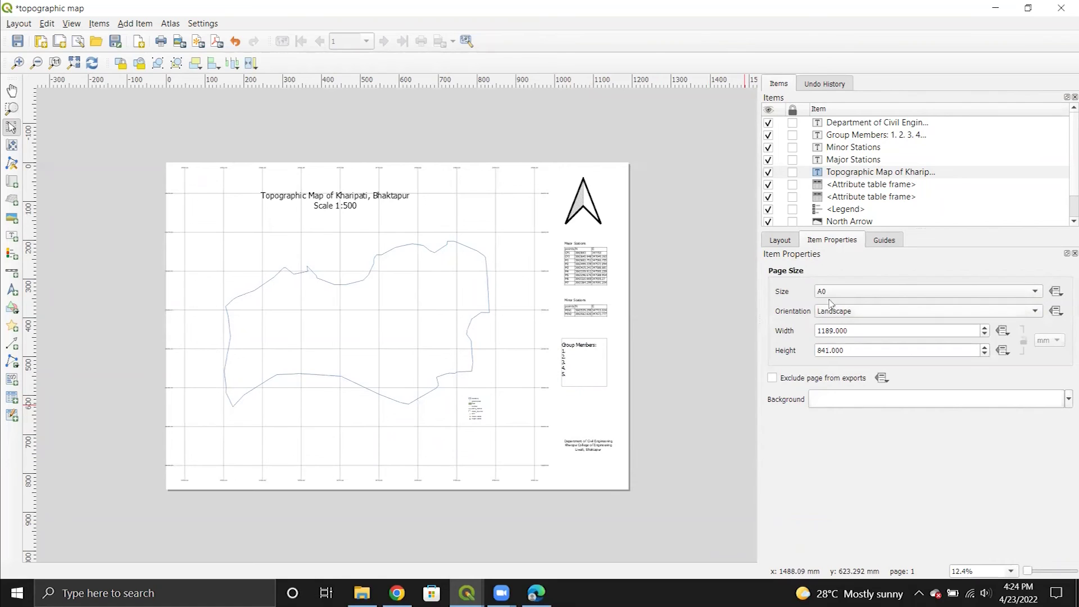
click(588, 348)
scroll(795, 491, down, 2)
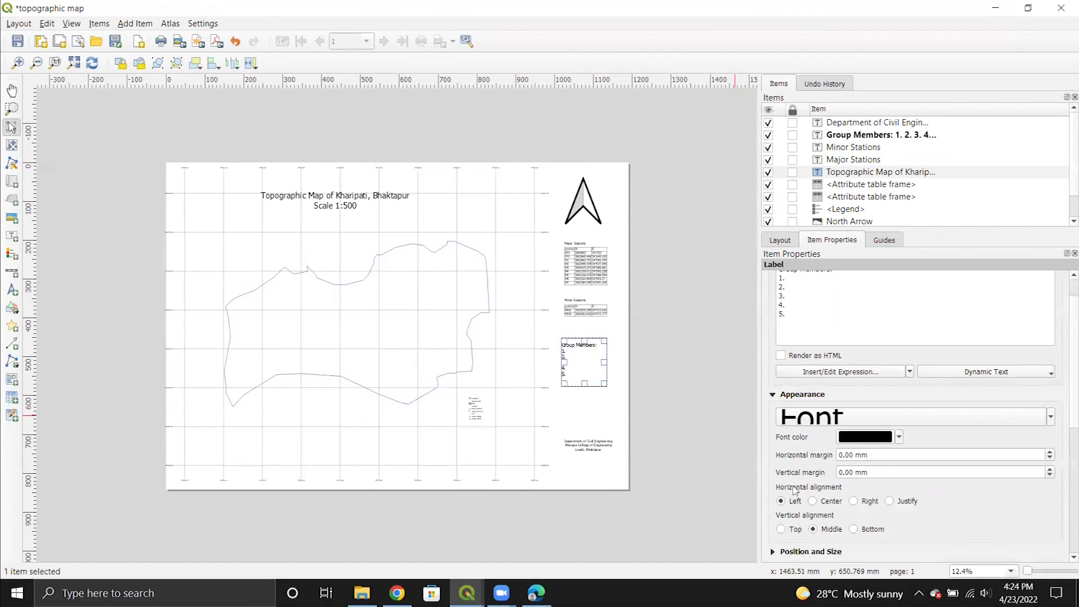
scroll(795, 490, down, 2)
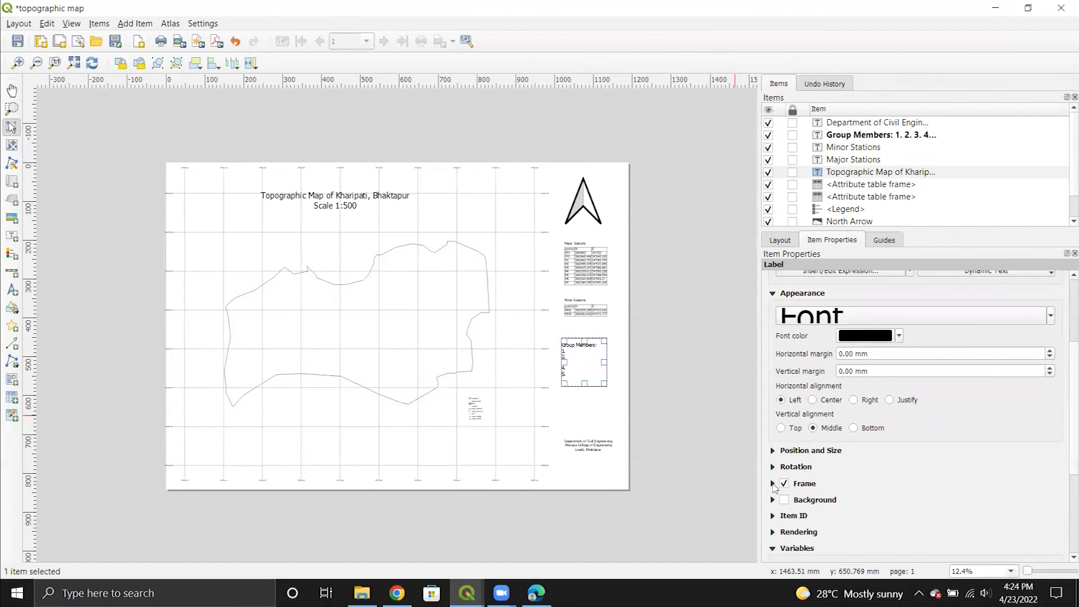
click(772, 483)
scroll(846, 494, down, 2)
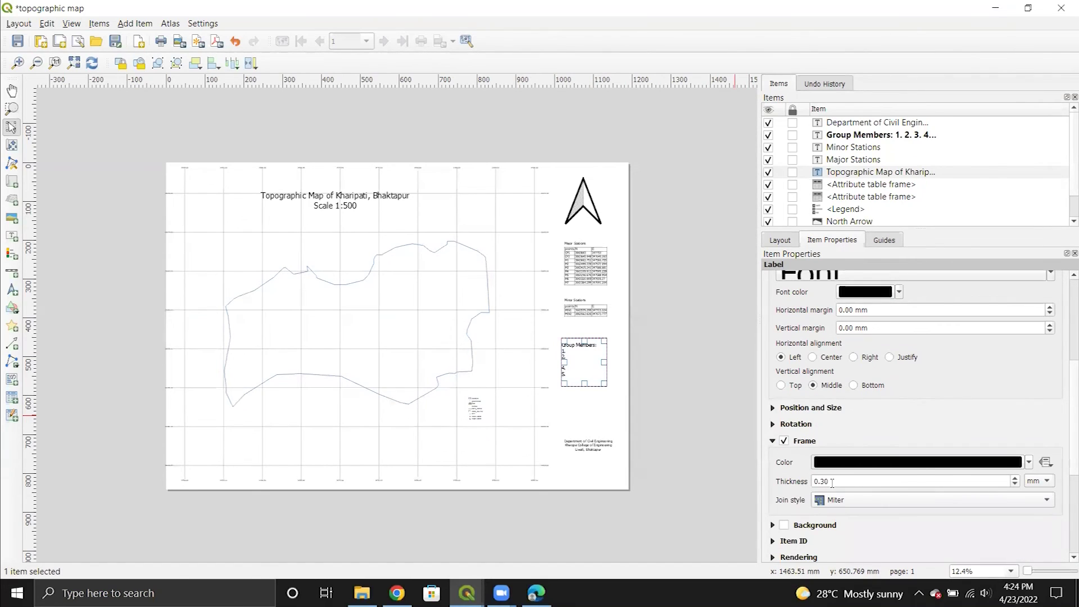
click(475, 189)
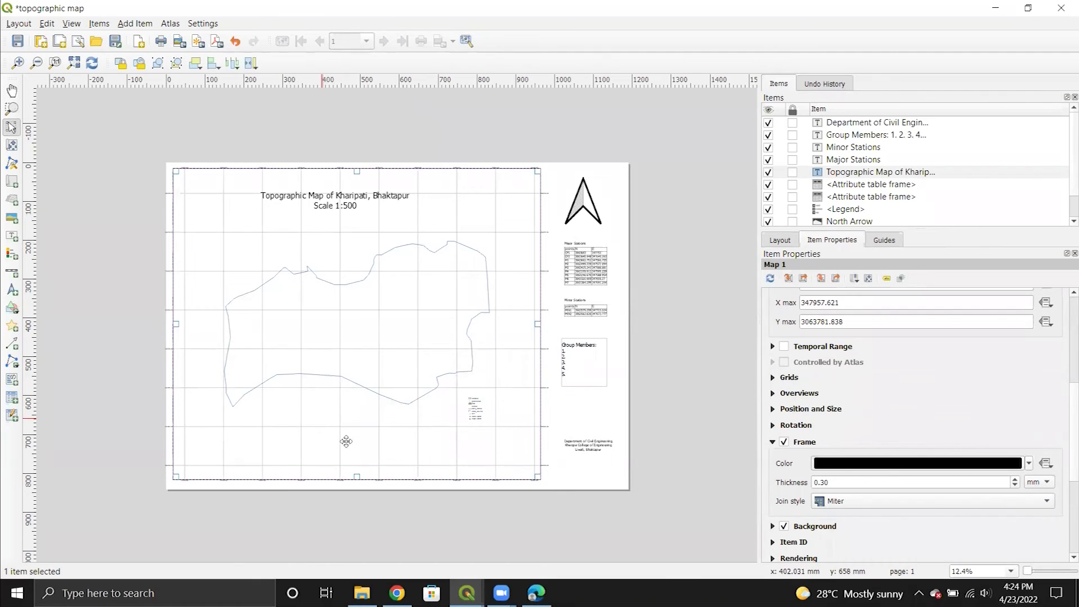
Step: Add a scale bar for Map 1, in a box about 110 mm wide, just below the legend
click(136, 23)
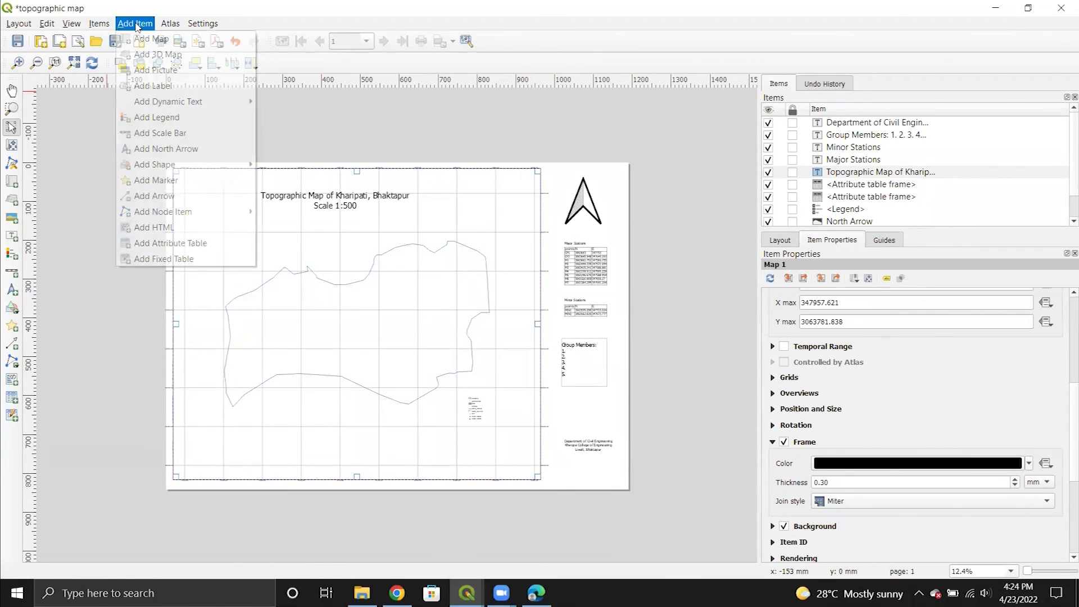
click(178, 133)
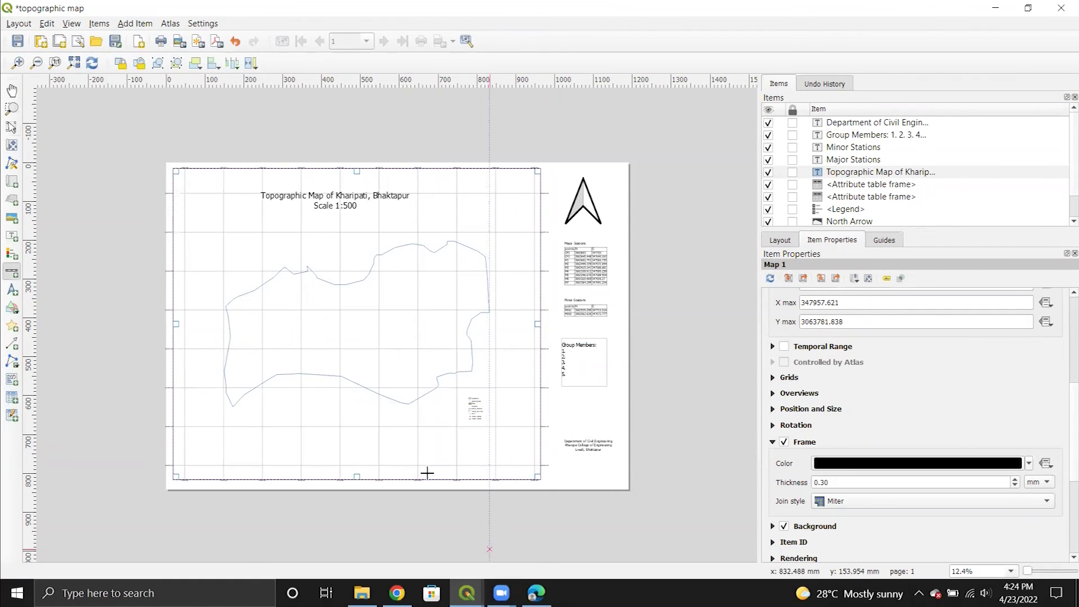
scroll(426, 457, up, 1)
drag(430, 421, 513, 442)
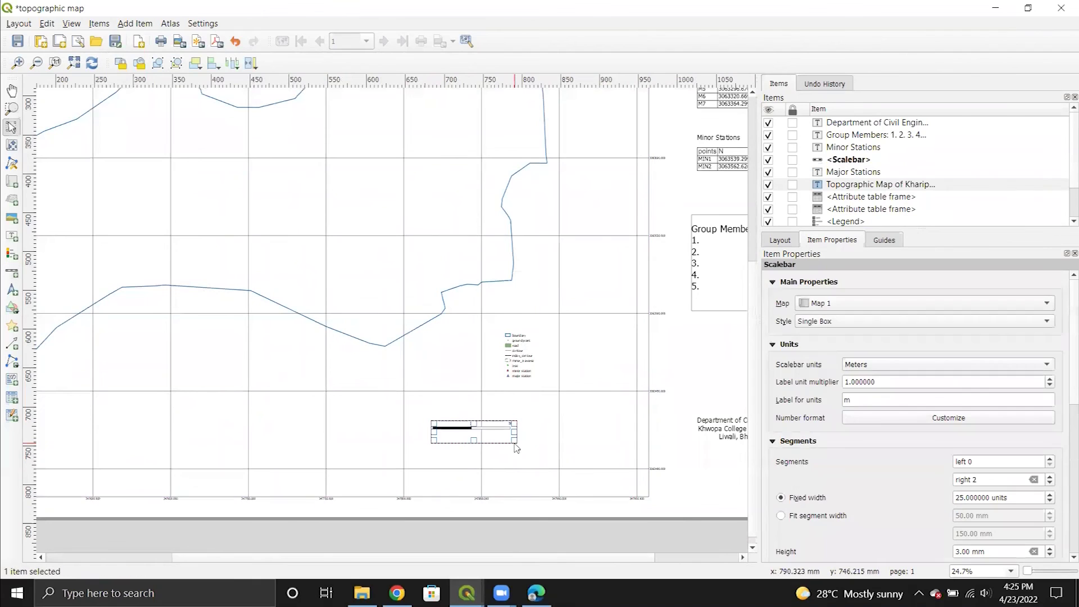
scroll(489, 441, up, 1)
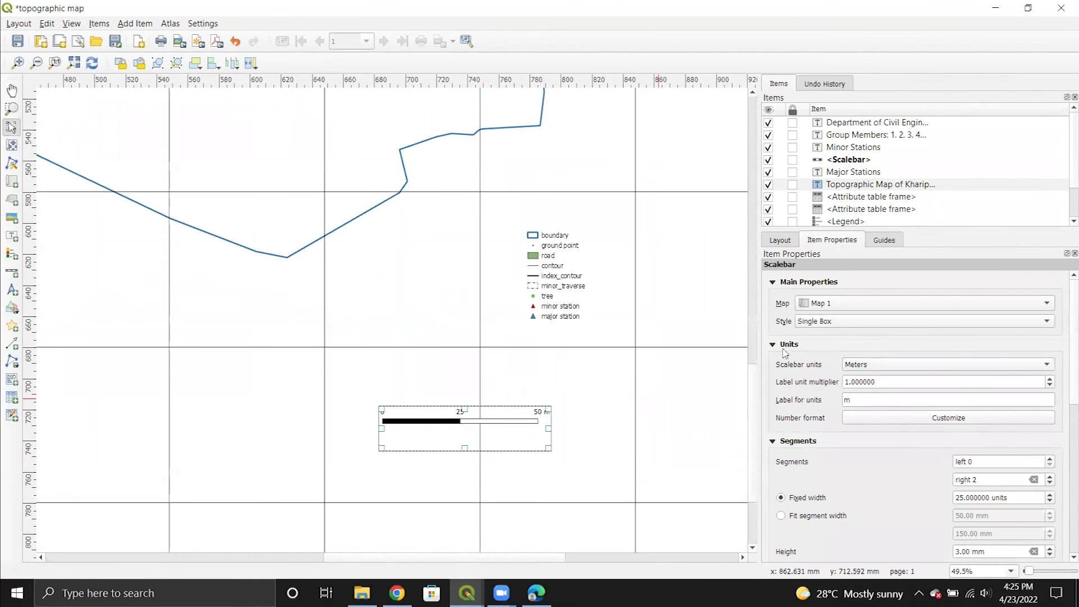
Step: Set the scale bar's style to Double Box, then deselect it
click(878, 320)
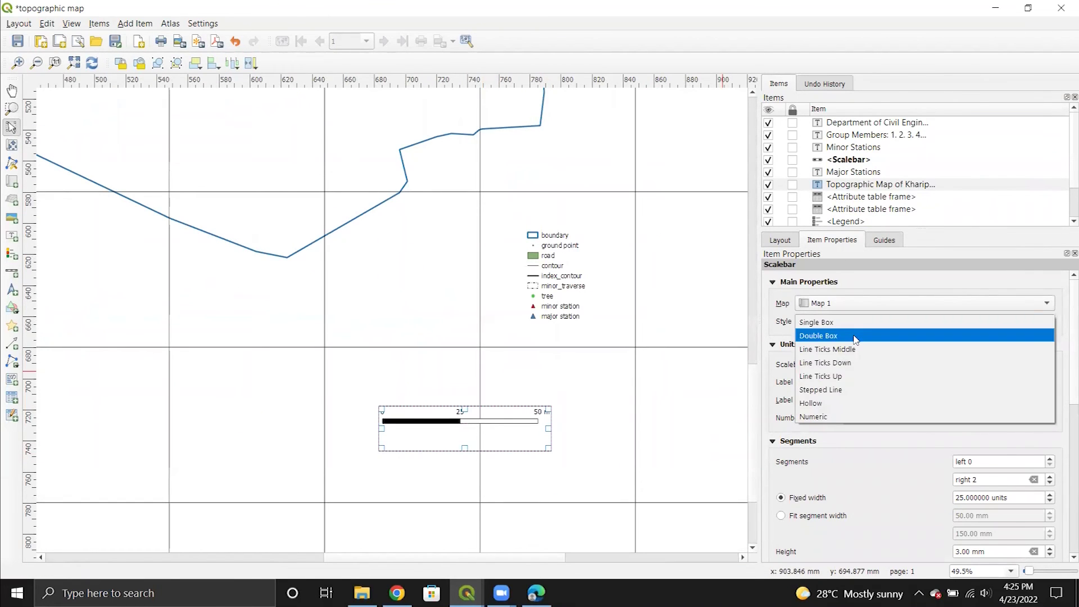
click(857, 336)
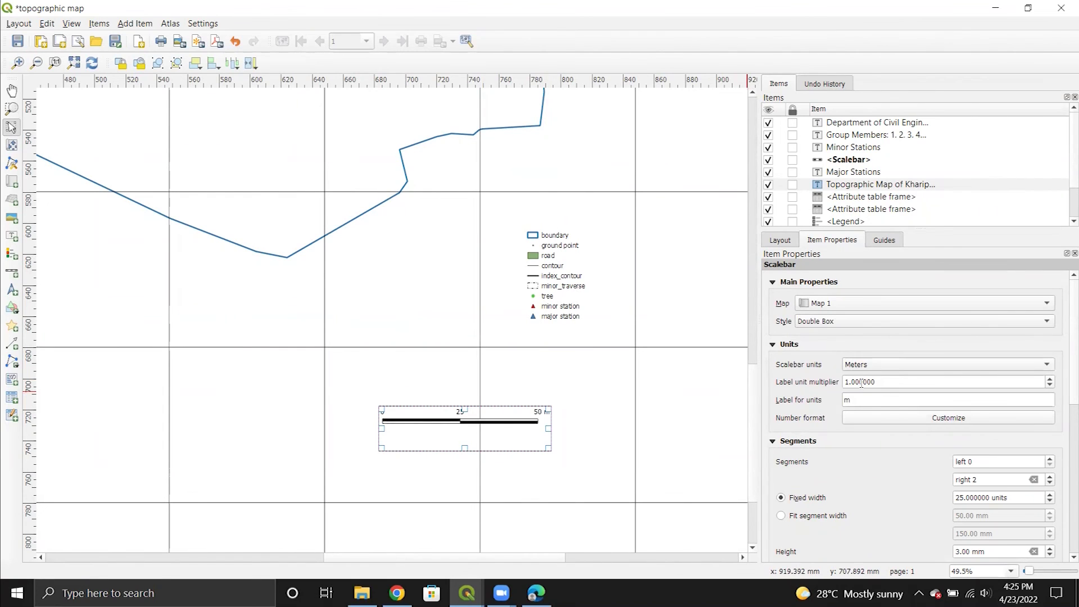
scroll(835, 428, down, 1)
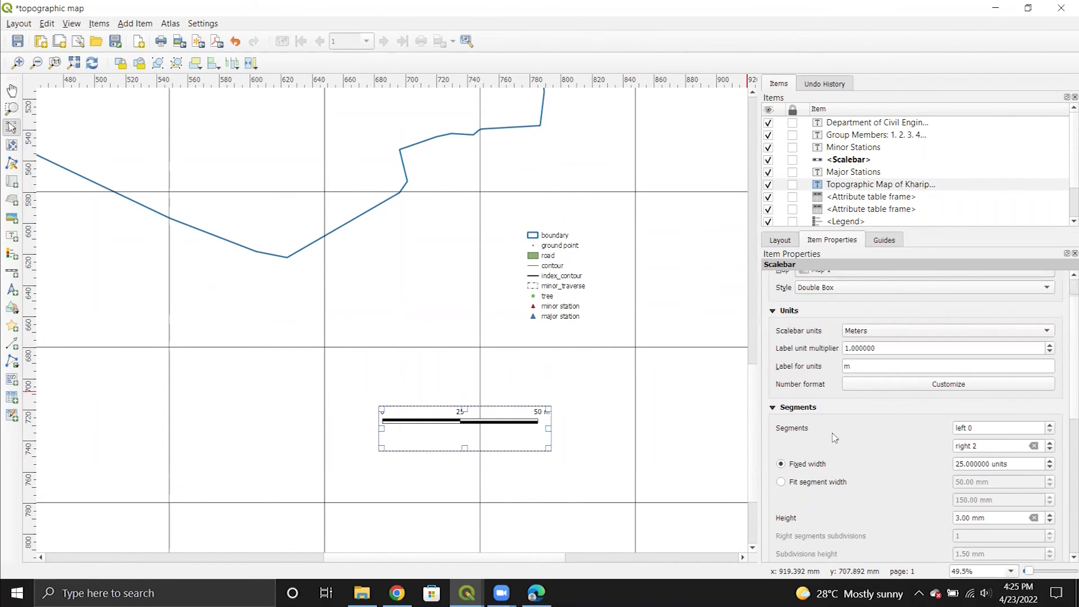
scroll(852, 464, down, 3)
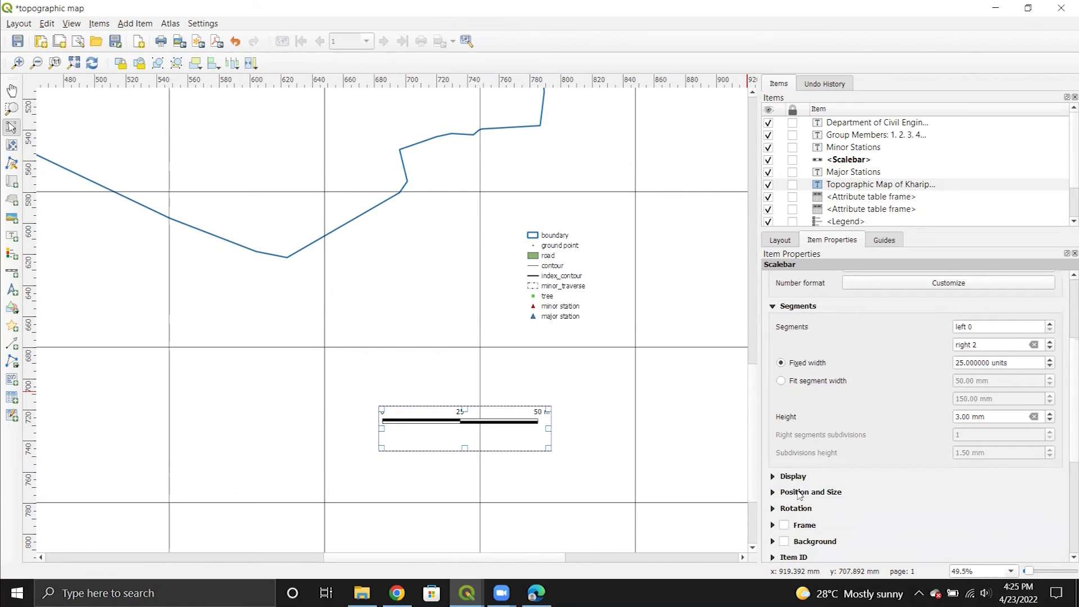
scroll(799, 500, down, 1)
click(563, 364)
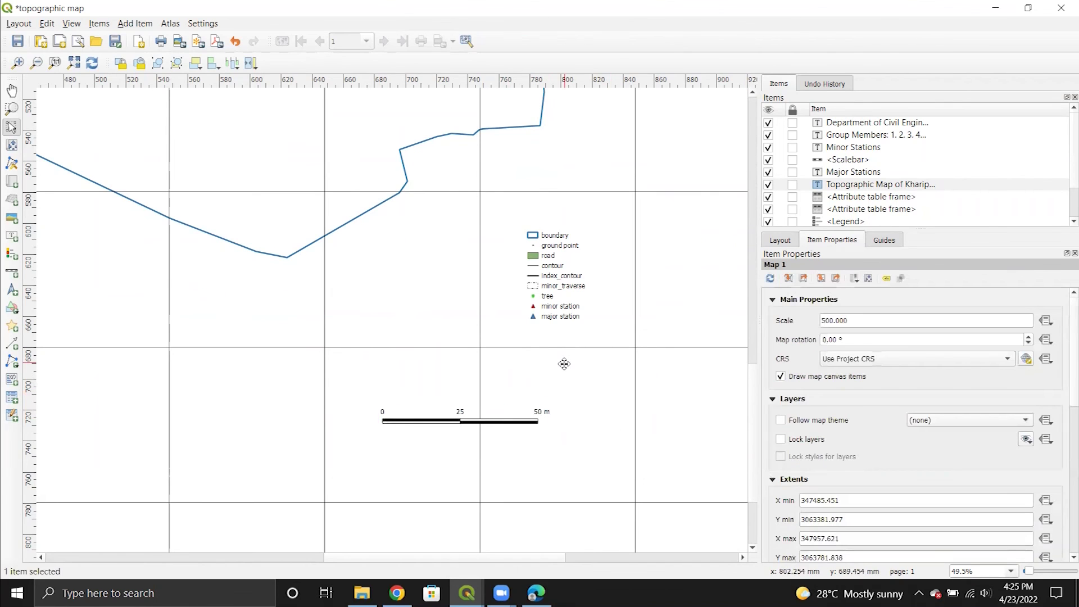
scroll(563, 364, down, 2)
click(434, 120)
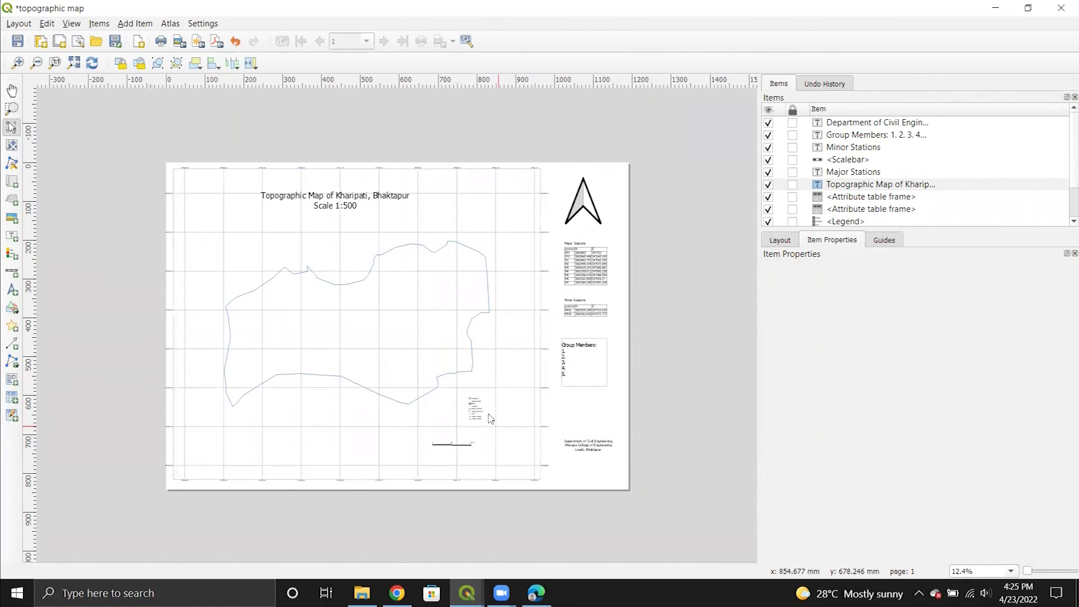
Step: Draw a rectangle about 72 mm by 96 mm around the legend and its heading, stacked directly above Map 1 and beneath the other items
scroll(483, 407, up, 3)
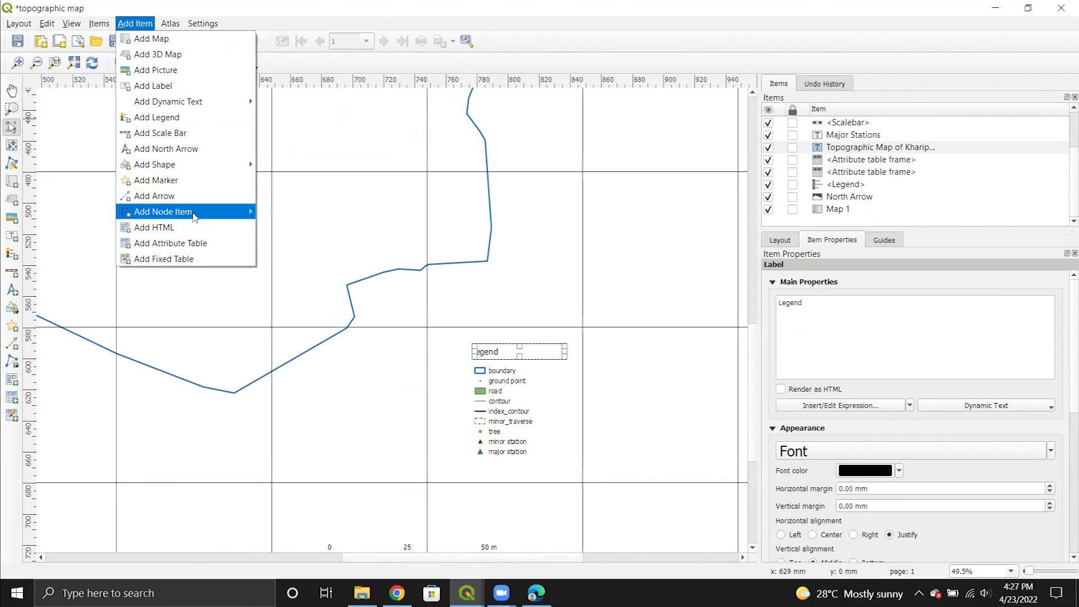
mouse_move(194, 216)
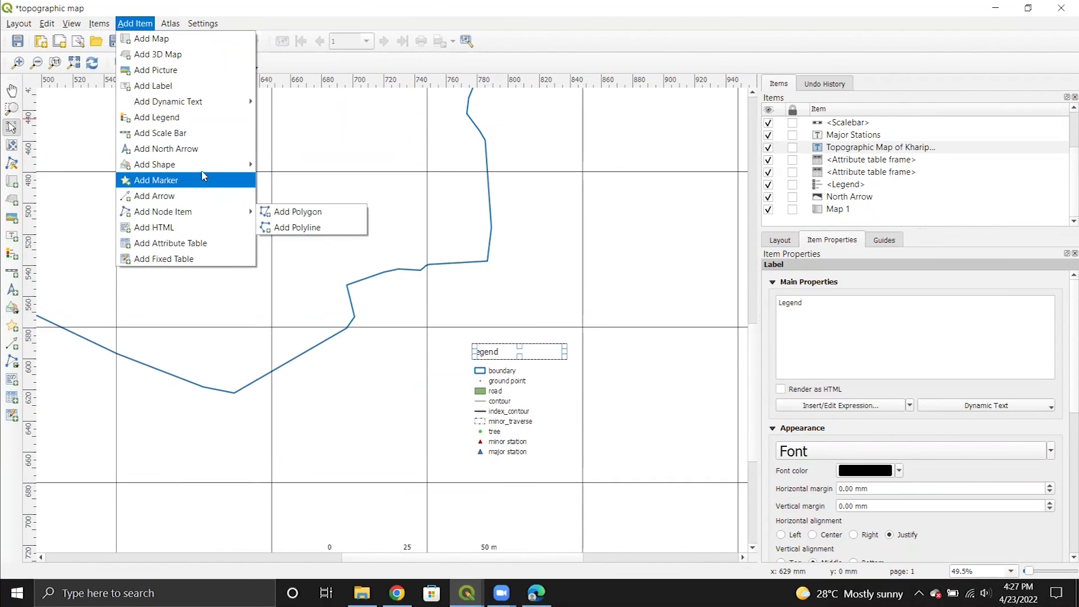
mouse_move(203, 164)
click(272, 165)
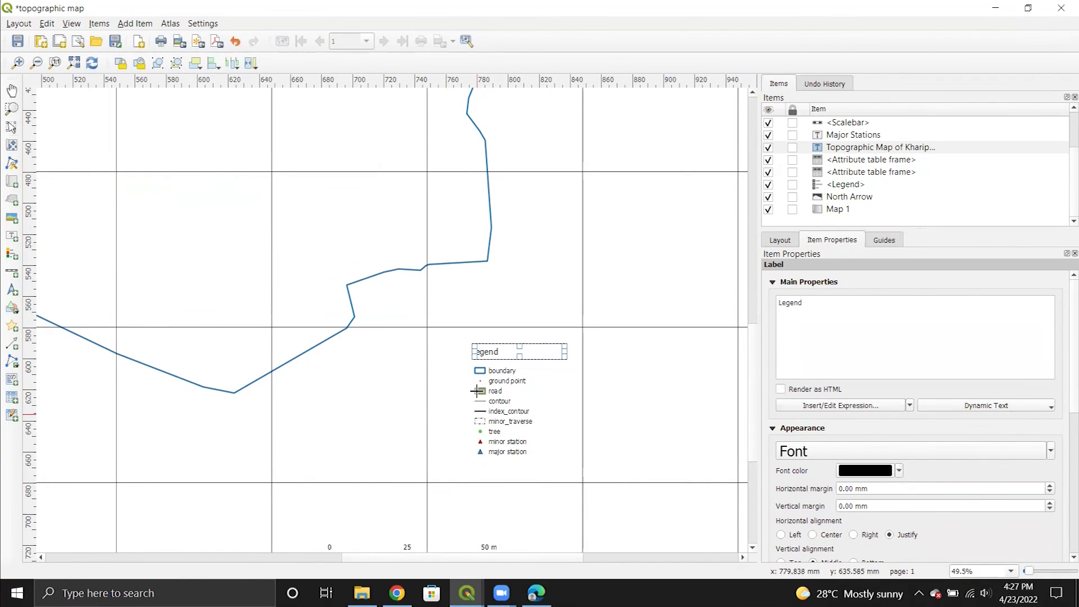
drag(465, 333, 577, 483)
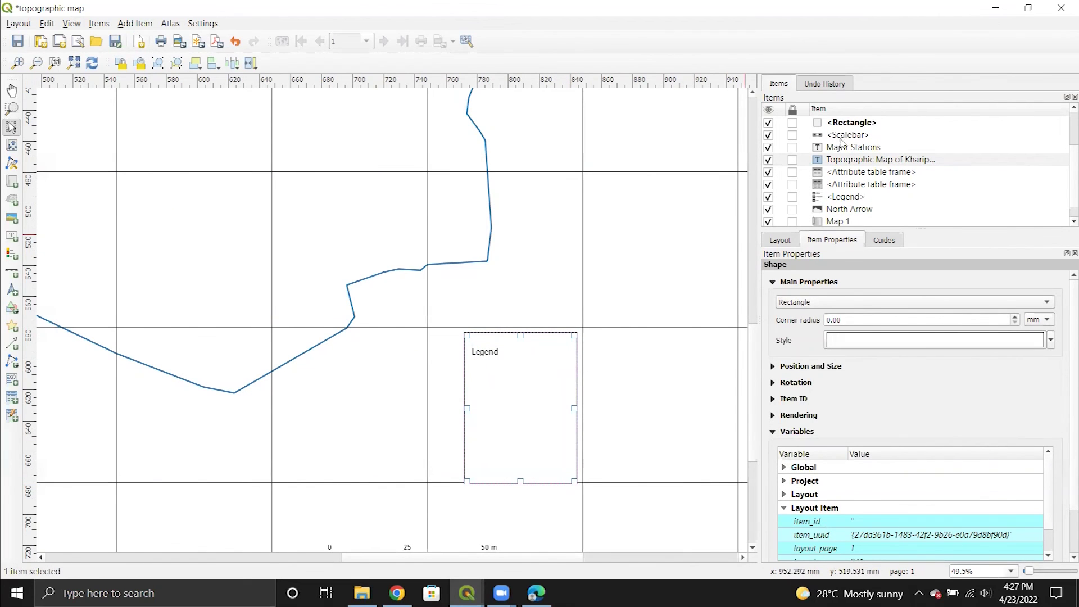
drag(841, 128, 846, 210)
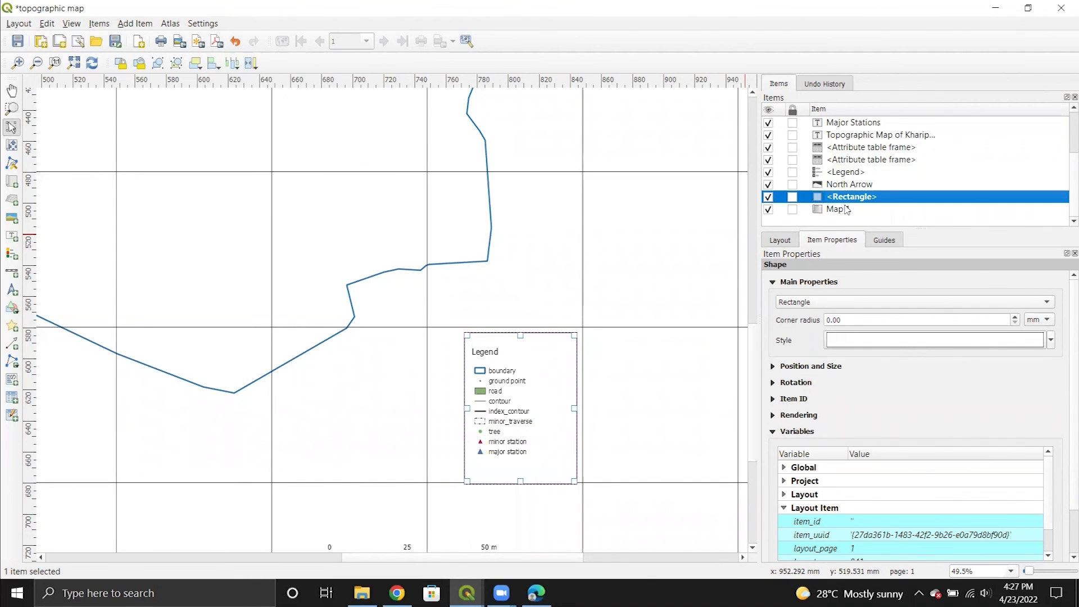
click(570, 342)
key(ctrl+0)
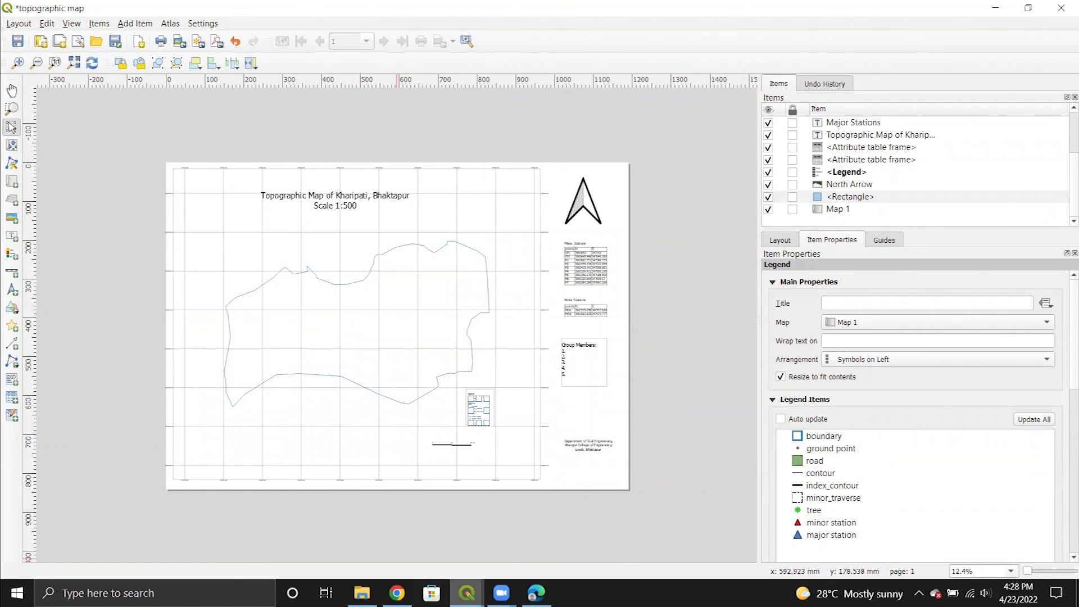
Step: Switch to the main QGIS window and show the gp, road_polygon, smooth_contour, tree, minor and major_stations layers
mouse_move(467, 593)
click(393, 542)
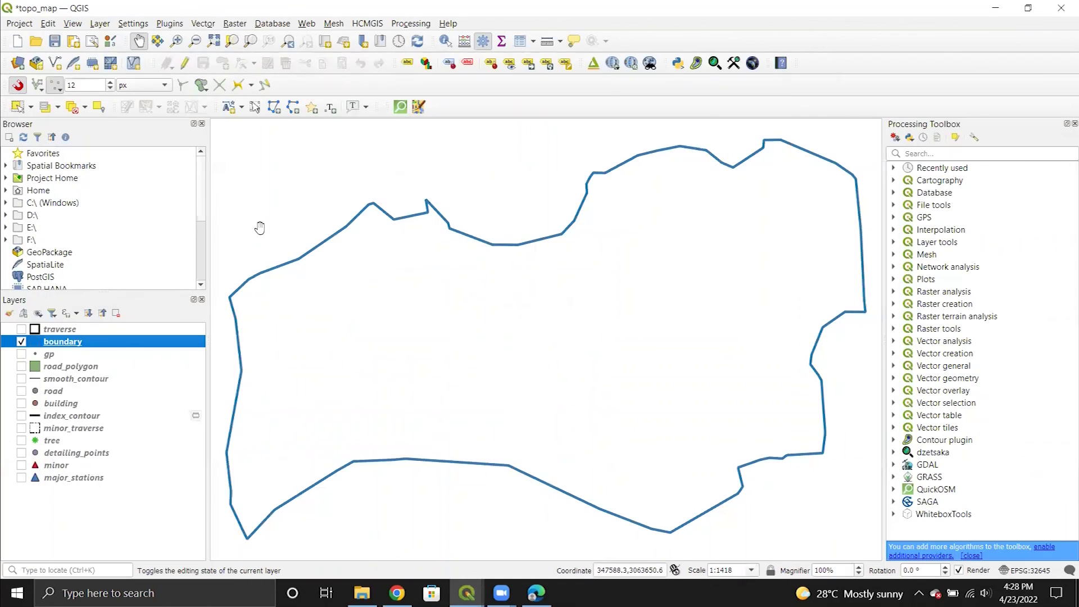
click(21, 354)
click(21, 367)
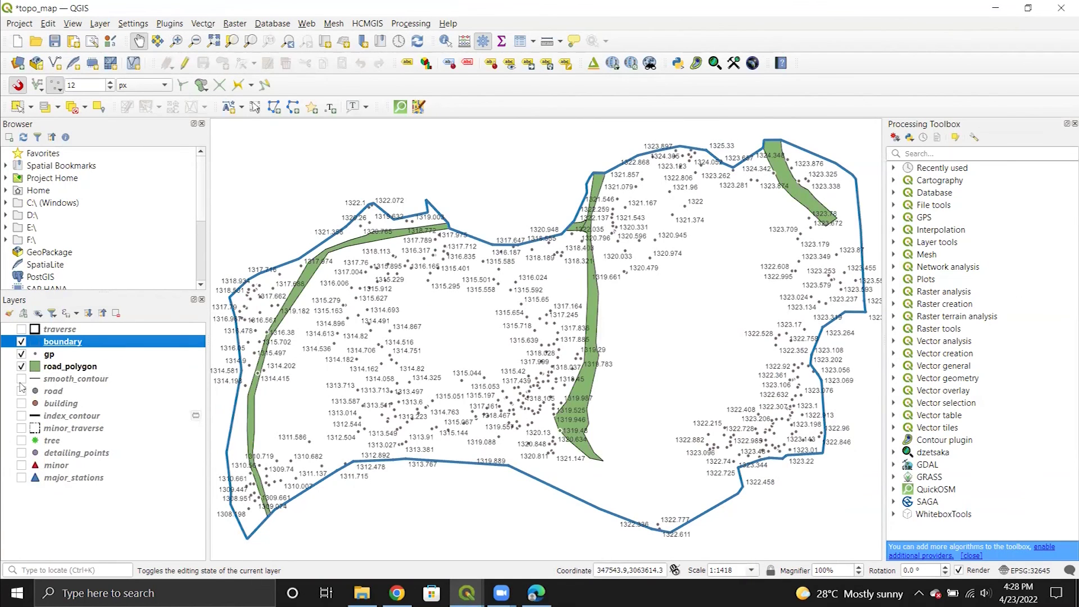
click(21, 379)
click(20, 440)
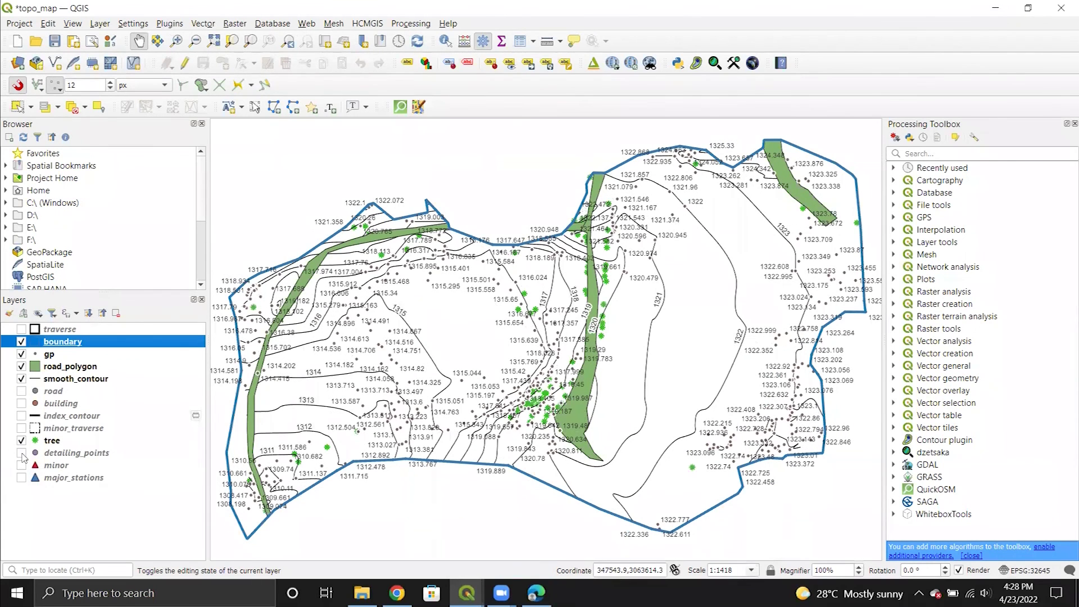
click(21, 465)
click(20, 477)
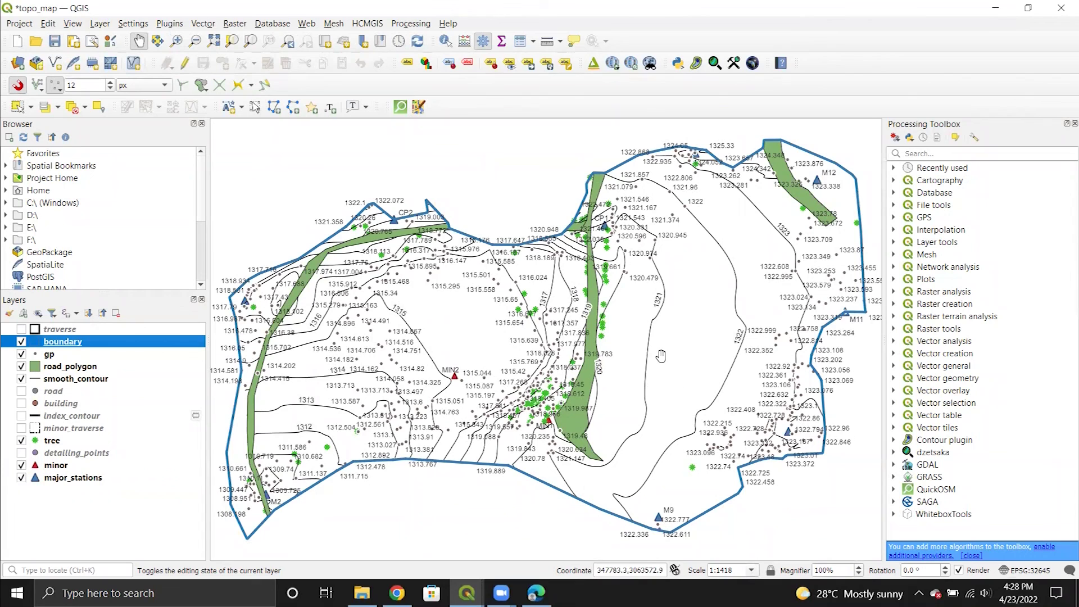
scroll(661, 356, down, 2)
scroll(652, 355, up, 2)
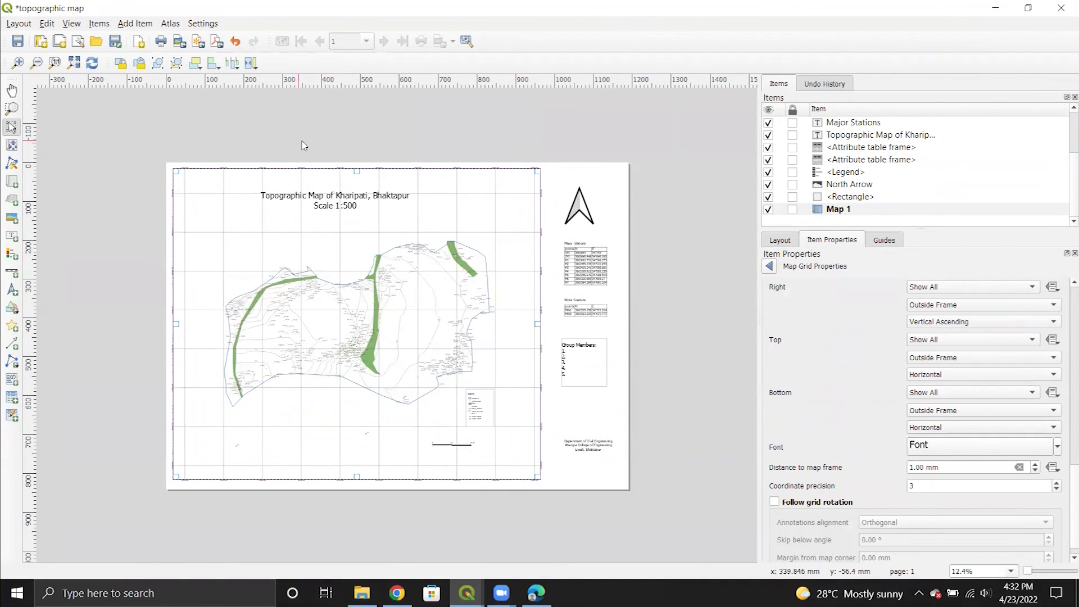
Step: Export the layout as a PDF named "topographic map" in F:\Topo_map, keeping the default export options
click(423, 146)
click(18, 24)
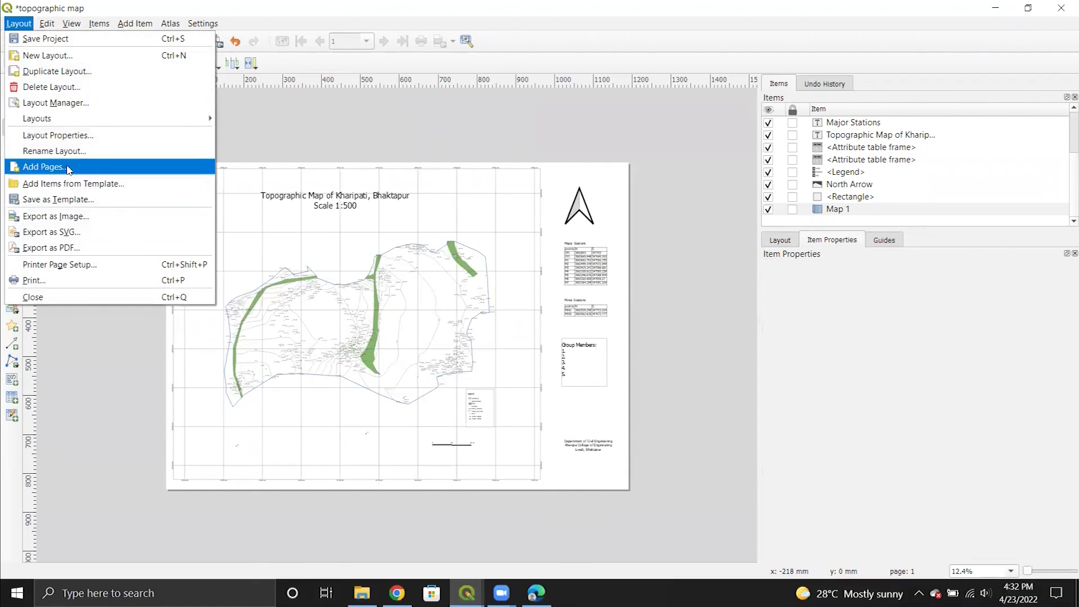
click(79, 250)
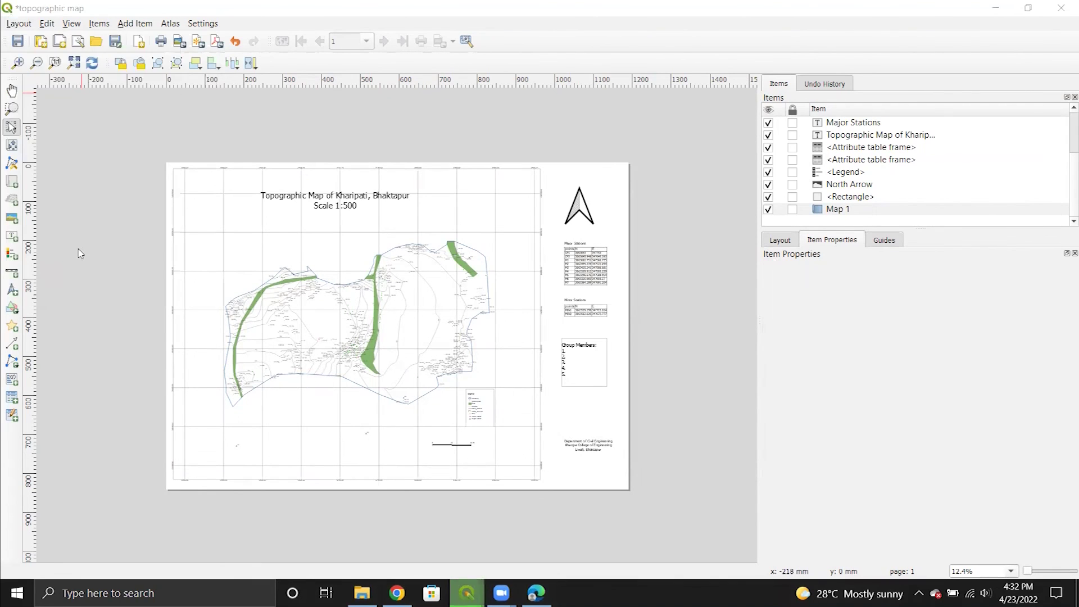
drag(216, 28, 472, 53)
scroll(307, 230, down, 1)
click(324, 256)
double_click(438, 191)
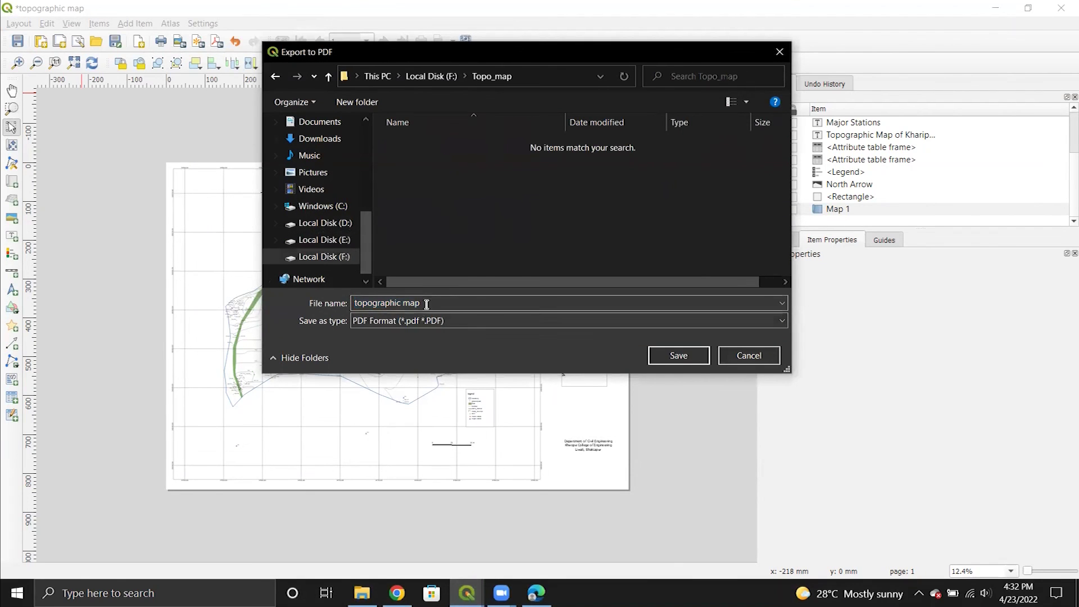
click(672, 354)
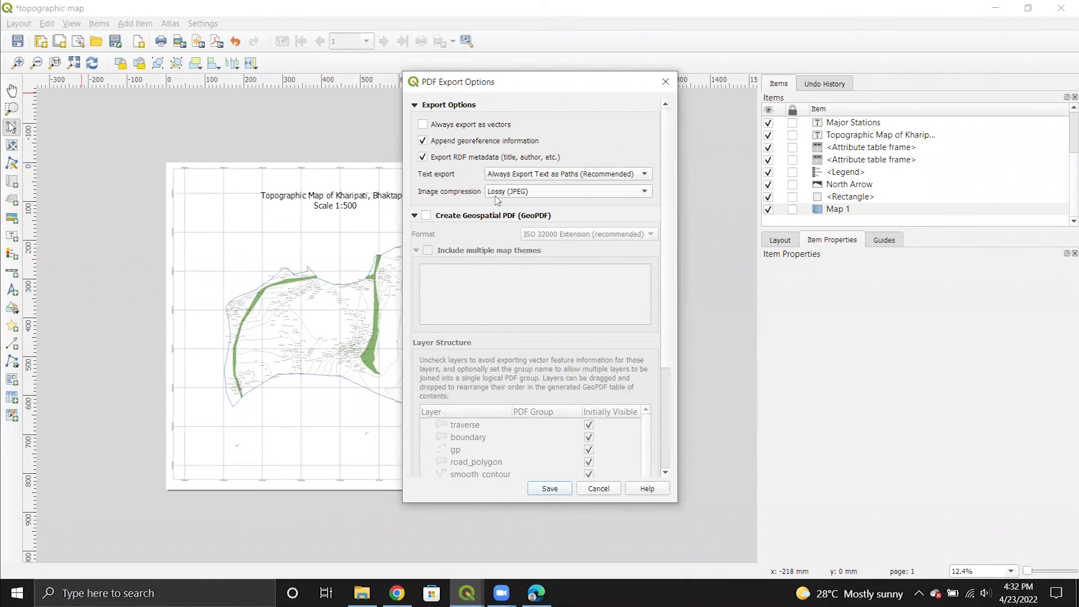
click(549, 488)
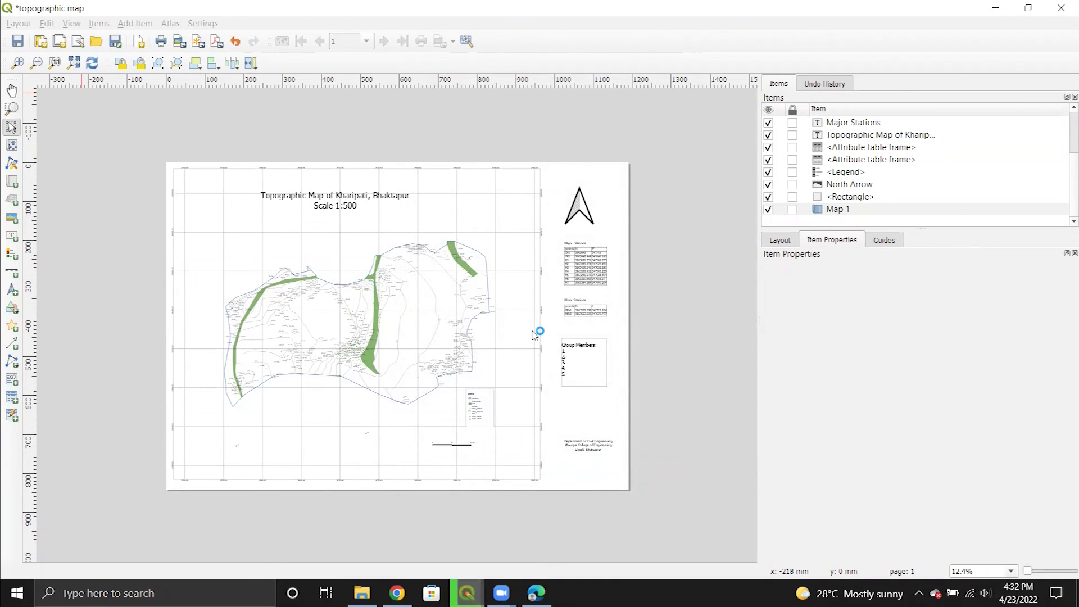
mouse_move(467, 592)
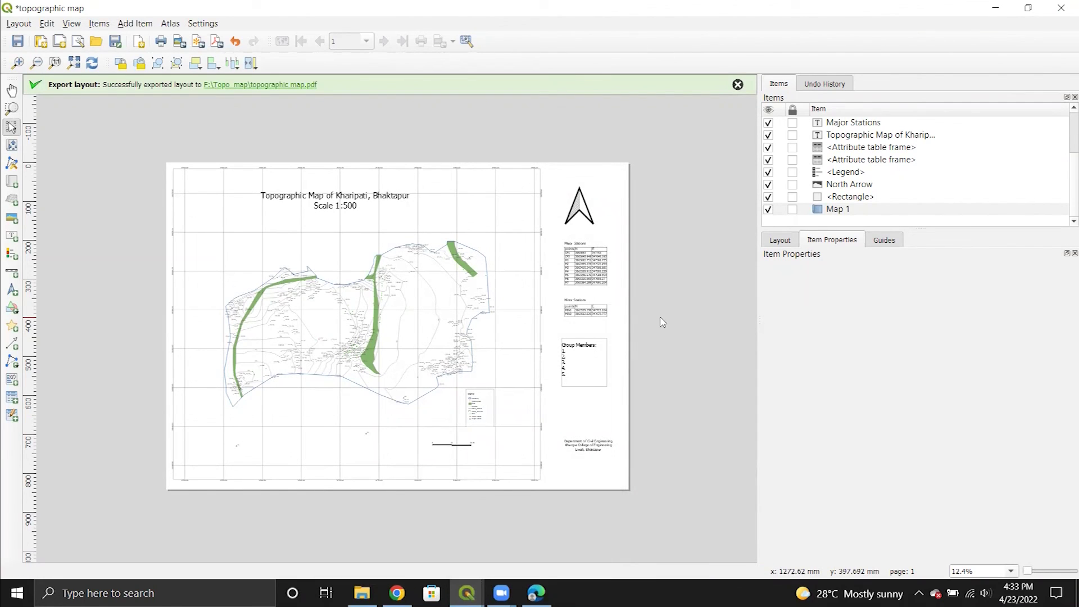
Step: Switch to File Explorer, open the exported "topographic map" PDF from the Topo_map folder and review the page down to its lower edge
click(361, 589)
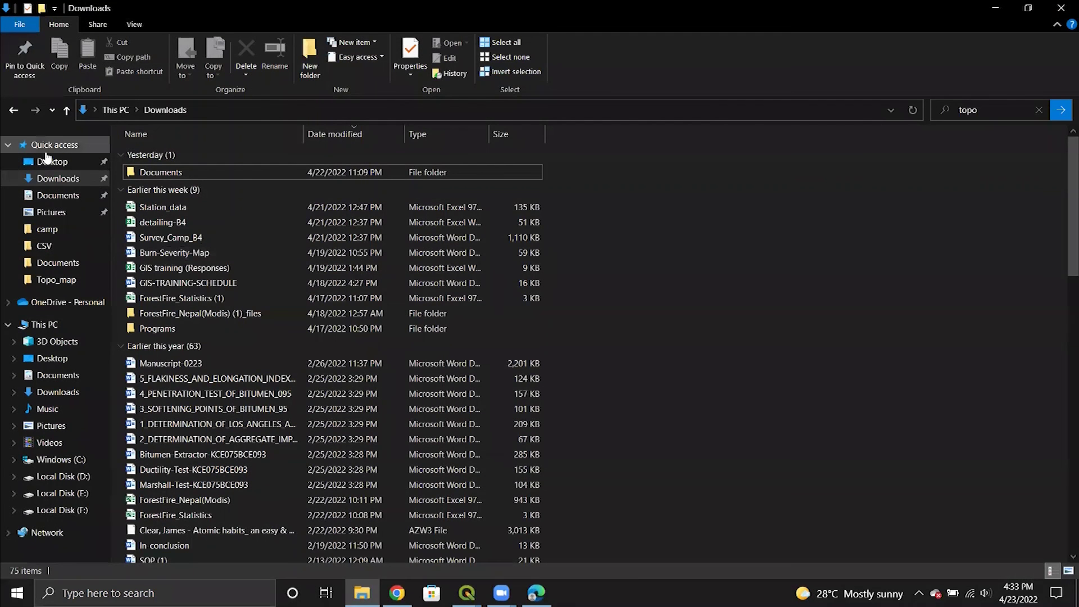
click(56, 279)
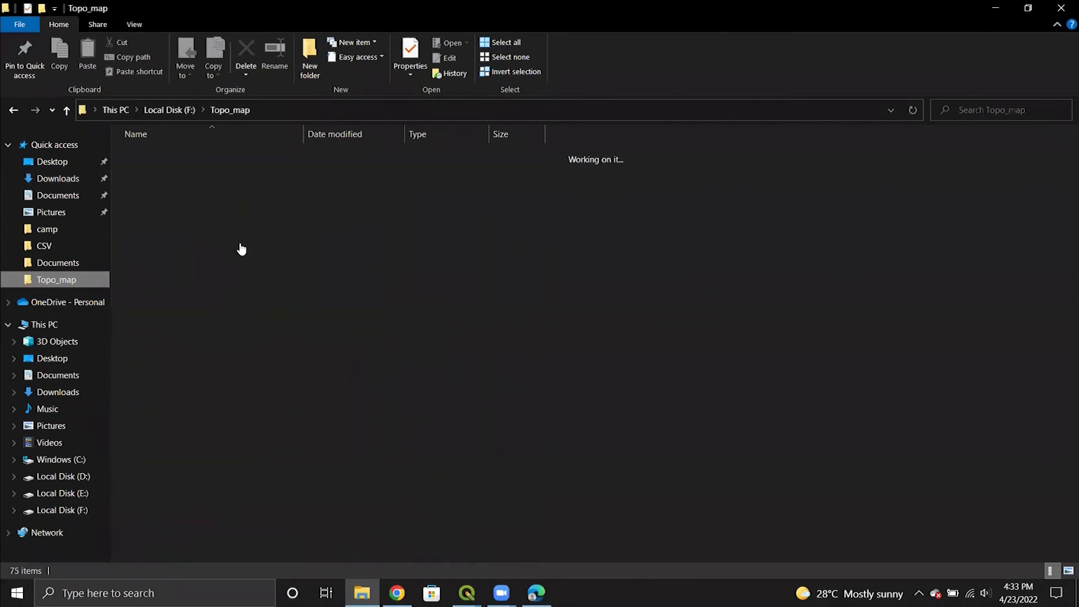
scroll(279, 360, down, 15)
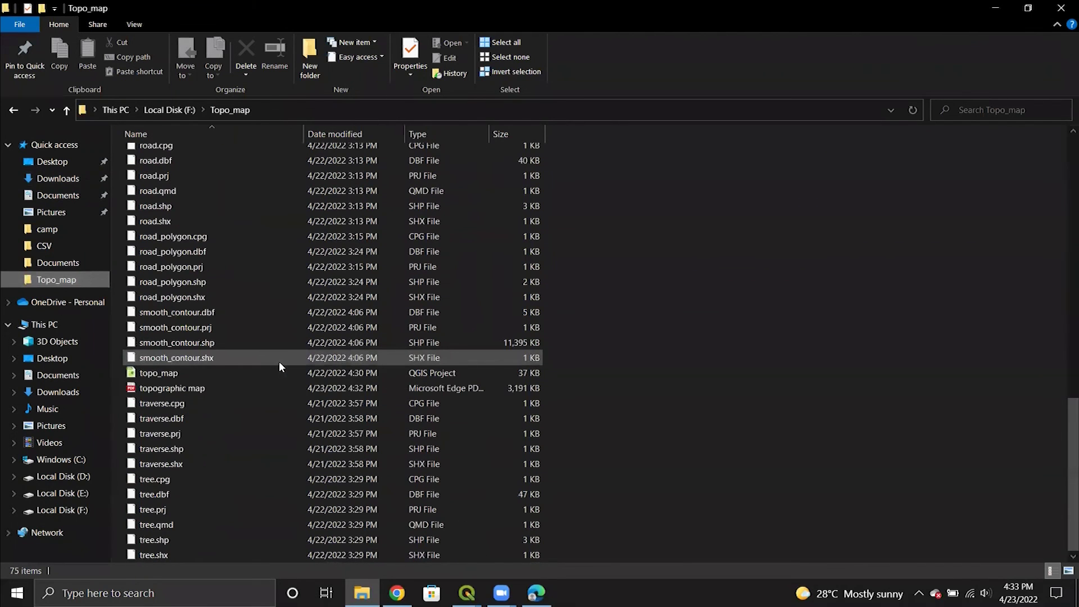
double_click(227, 387)
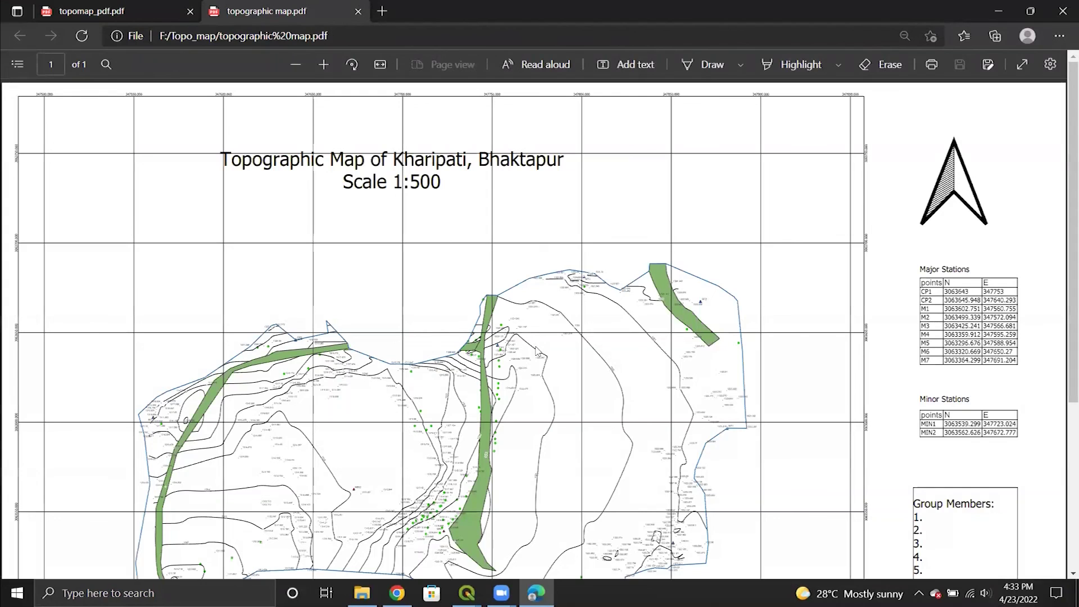
scroll(537, 351, down, 1)
scroll(533, 369, down, 3)
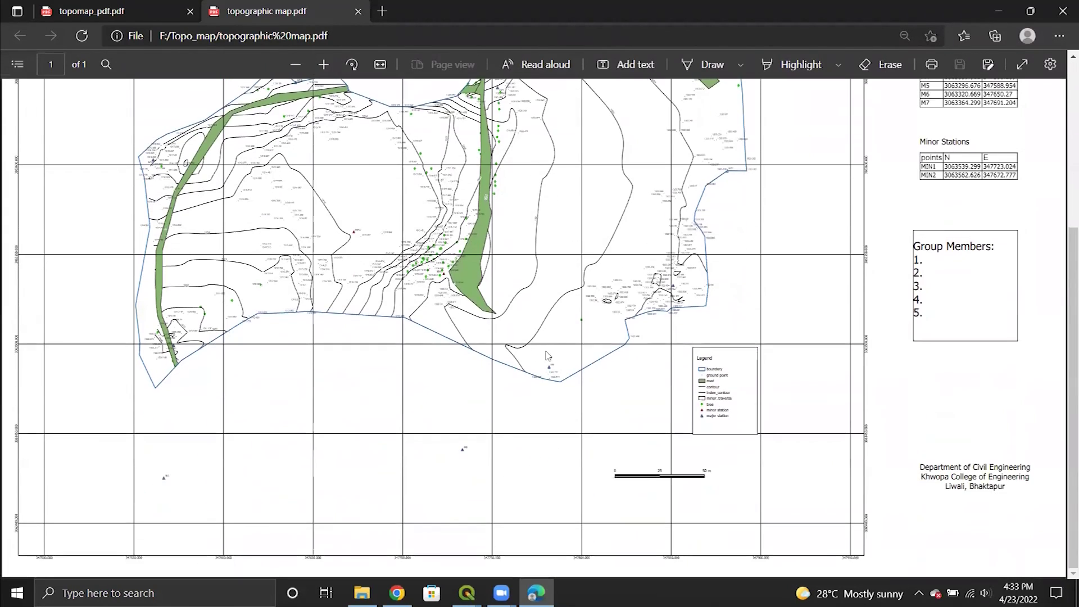